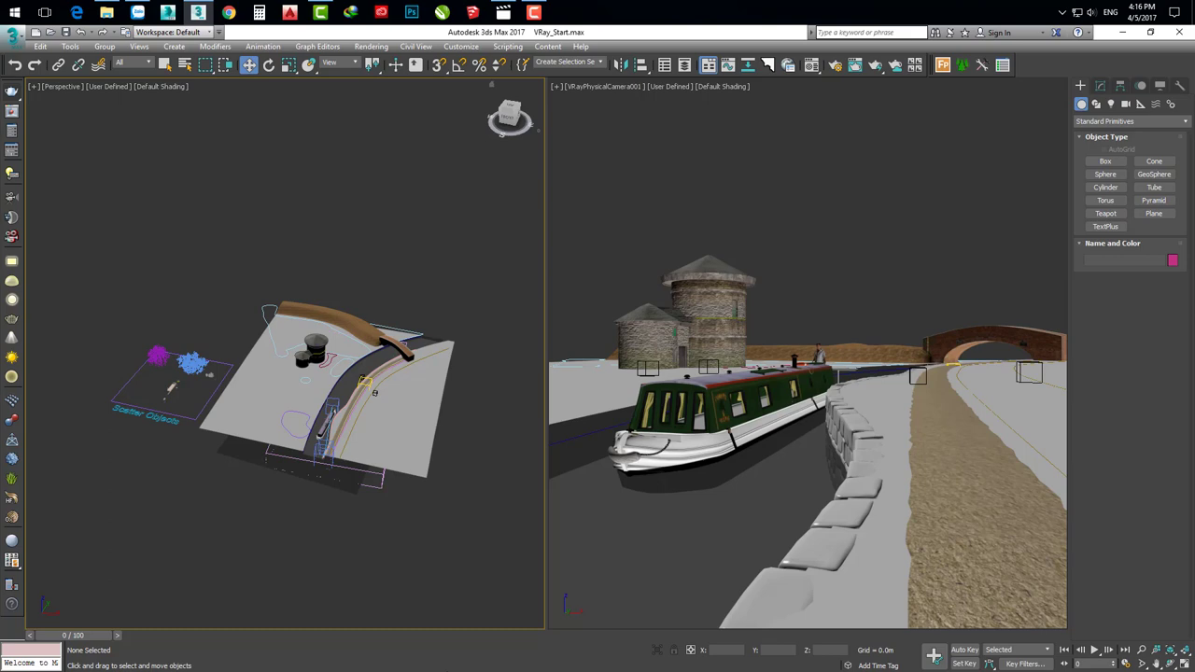
Pan and zoom the perspective view to bring the sample scatter trees and boat into view.
{"action": "left_click", "coordinate": [248, 404]}
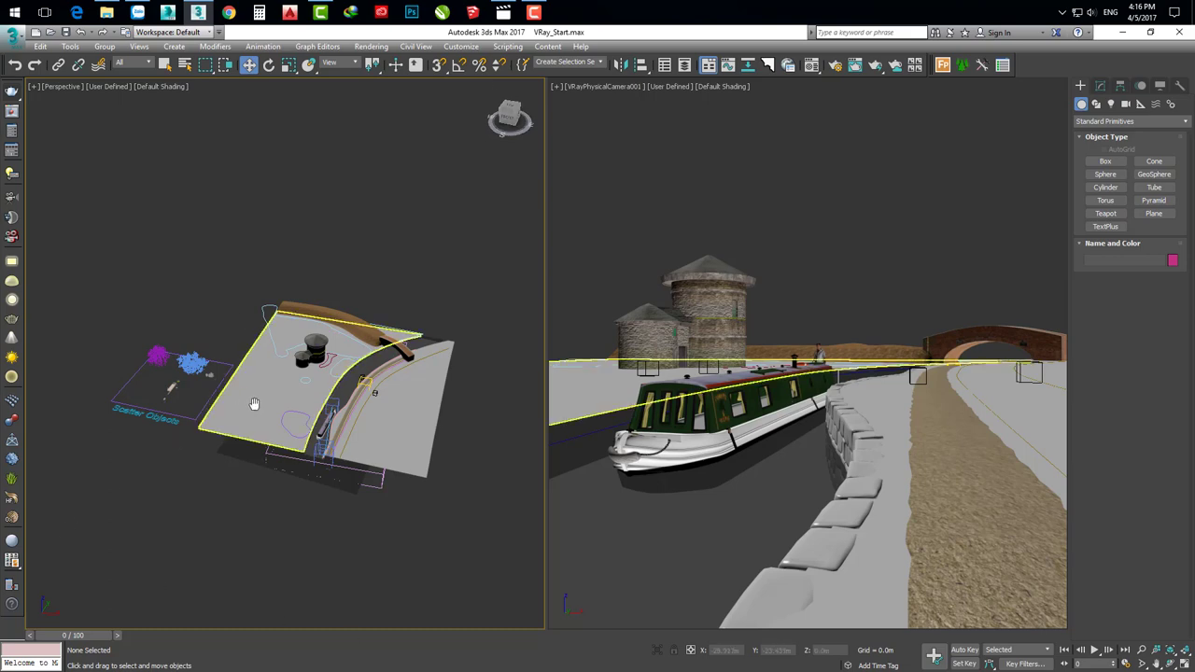
{"action": "middle_click_drag", "start_coordinate": [248, 404], "coordinate": [356, 432]}
{"action": "scroll", "coordinate": [356, 432], "scroll_direction": "up", "scroll_amount": 5}
{"action": "middle_click_drag", "start_coordinate": [229, 344], "coordinate": [346, 387]}
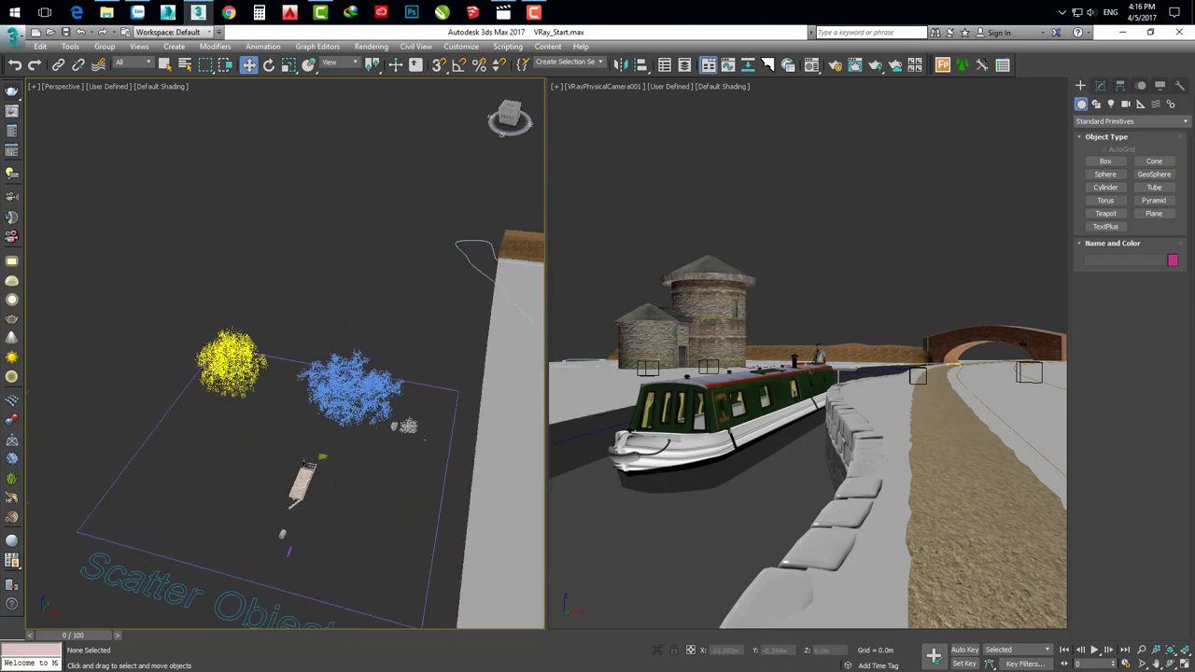
{"action": "scroll", "coordinate": [398, 418], "scroll_direction": "up", "scroll_amount": 2}
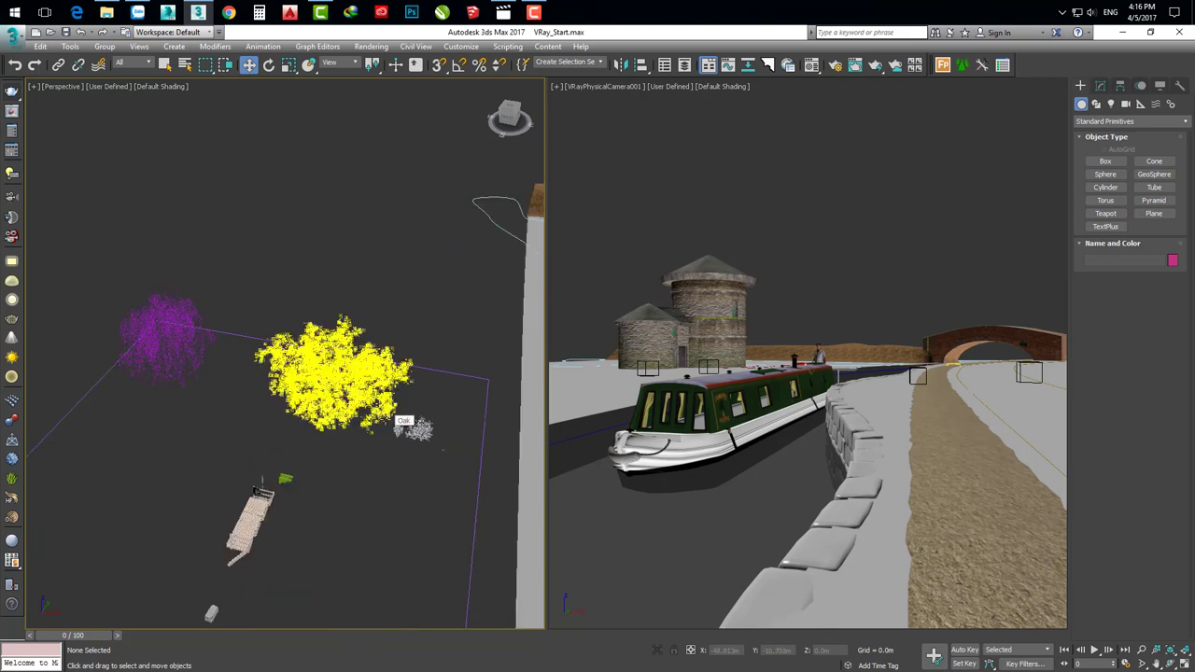
{"action": "middle_click_drag", "start_coordinate": [402, 425], "coordinate": [431, 460]}
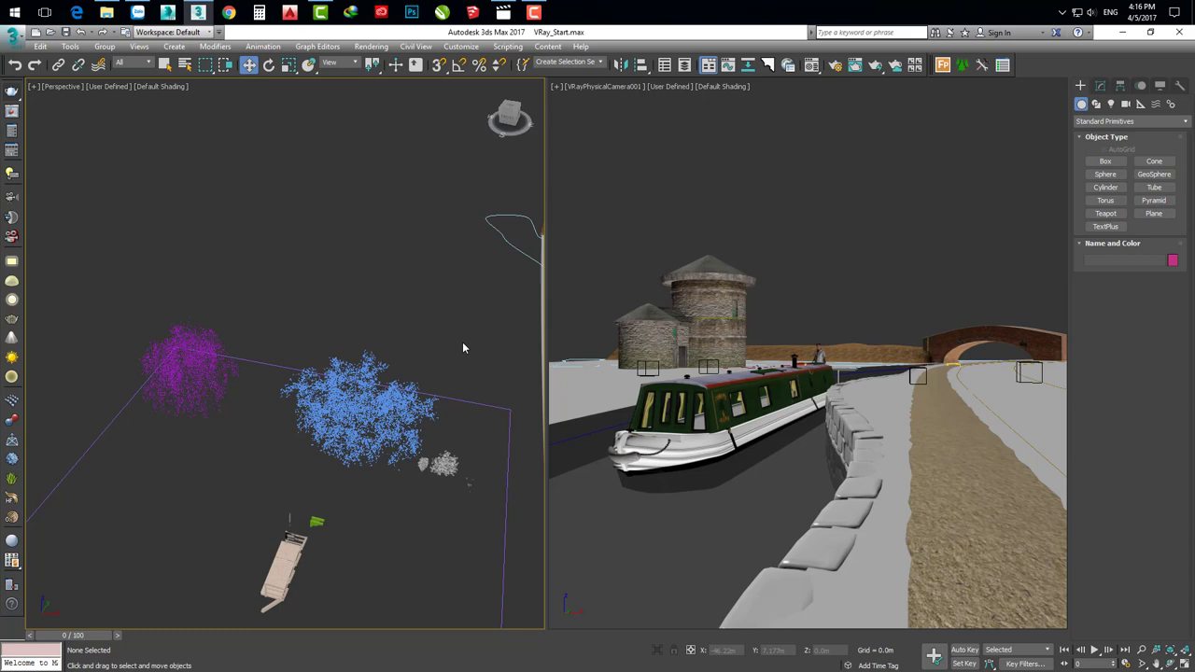
{"action": "middle_click_drag", "start_coordinate": [373, 402], "coordinate": [439, 313]}
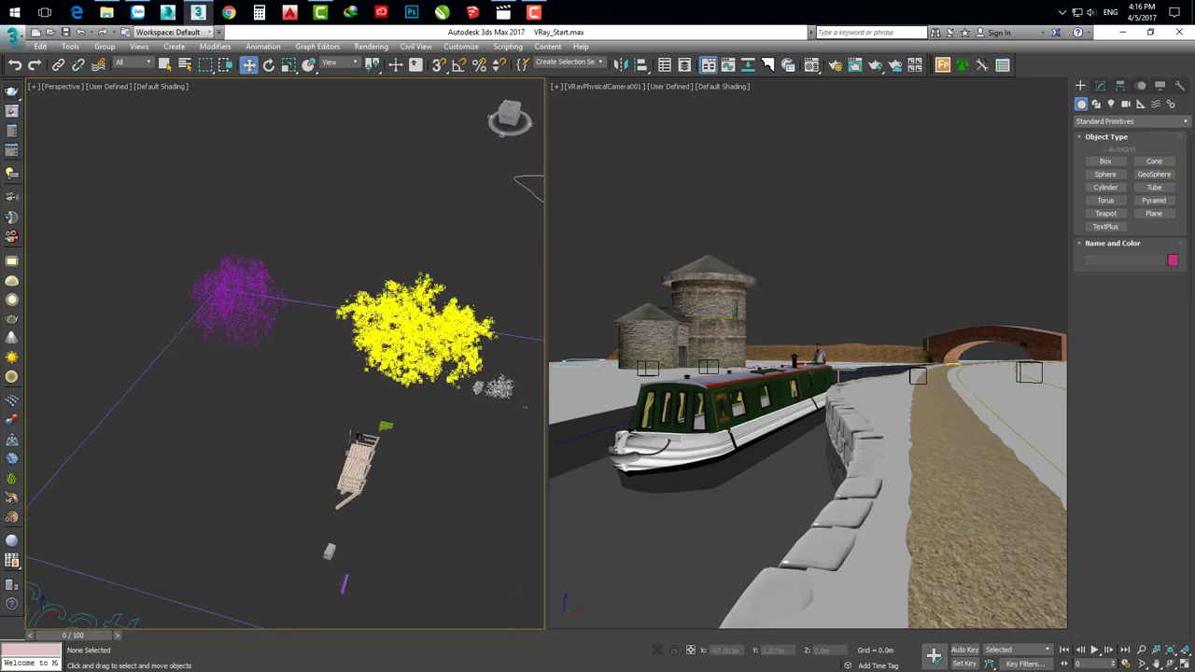
Select the Willow sample tree and frame it in a front view to inspect its base.
{"action": "left_click", "coordinate": [267, 295]}
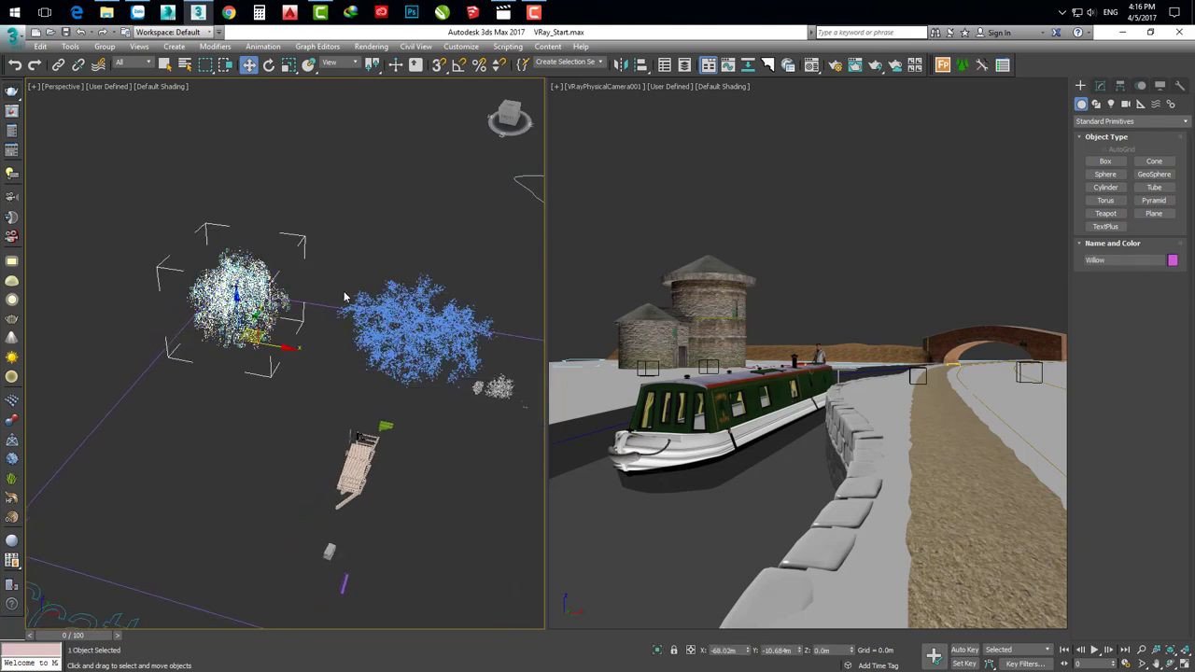
{"action": "key", "text": "f"}
{"action": "key", "text": "z"}
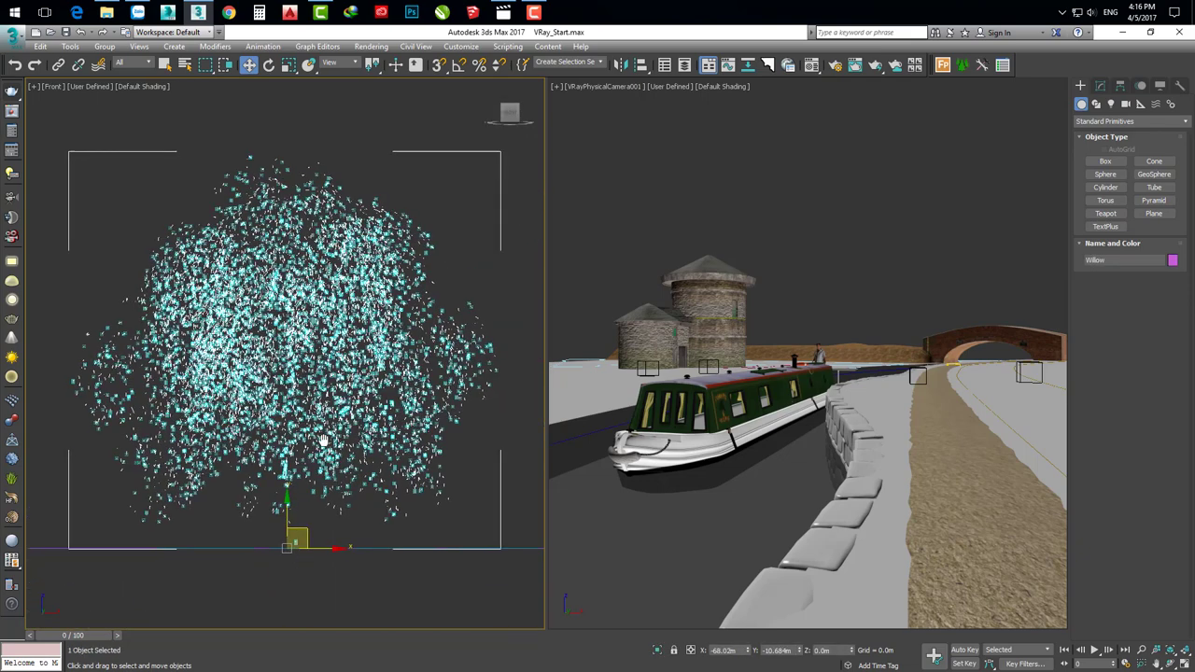
{"action": "middle_click_drag", "start_coordinate": [289, 560], "coordinate": [306, 463]}
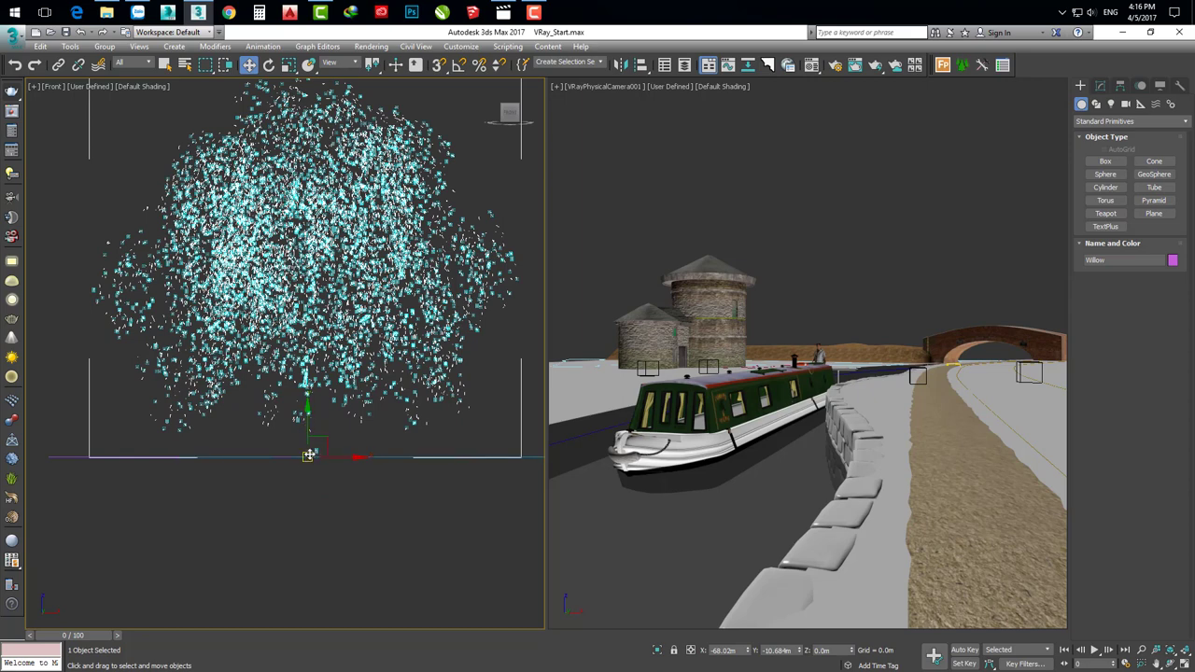
{"action": "scroll", "coordinate": [298, 458], "scroll_direction": "down", "scroll_amount": 5}
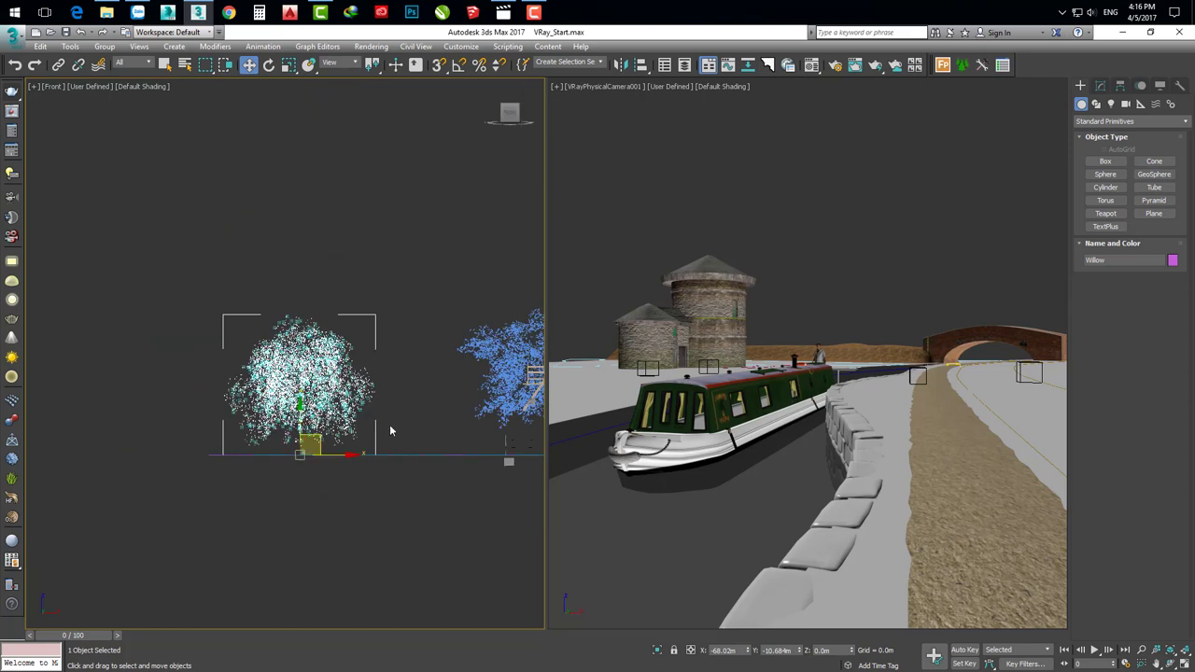
{"action": "scroll", "coordinate": [389, 432], "scroll_direction": "up", "scroll_amount": 1}
{"action": "scroll", "coordinate": [270, 374], "scroll_direction": "up", "scroll_amount": 2}
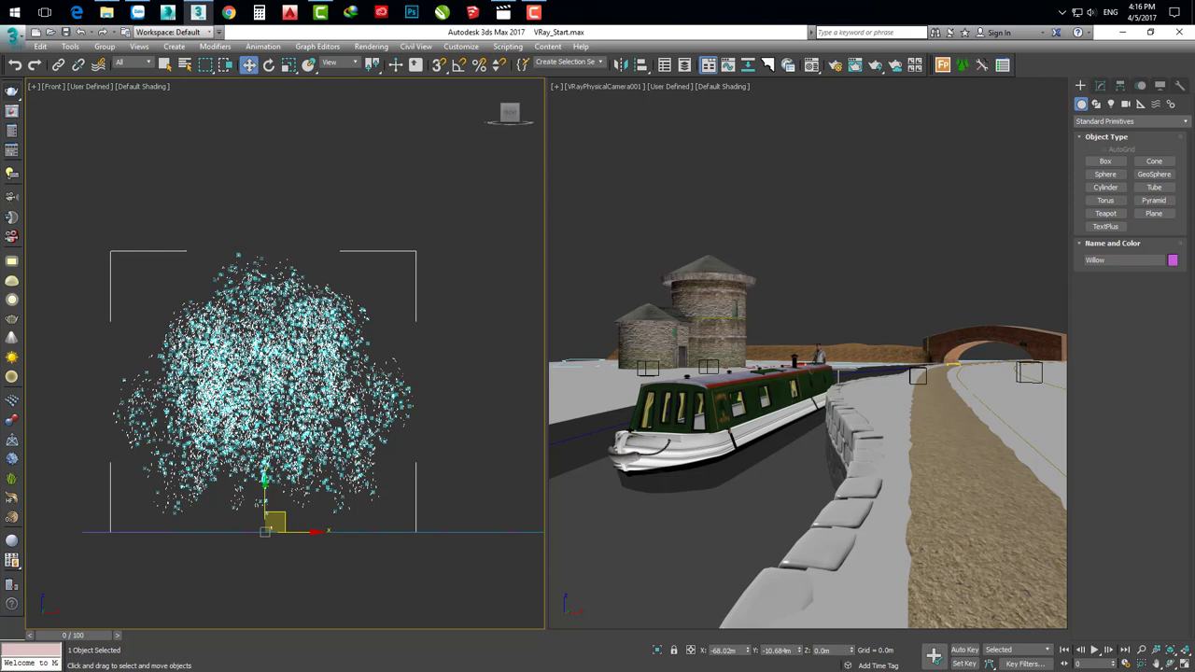
{"action": "middle_click_drag", "start_coordinate": [263, 381], "coordinate": [211, 395]}
{"action": "scroll", "coordinate": [299, 395], "scroll_direction": "down", "scroll_amount": 1}
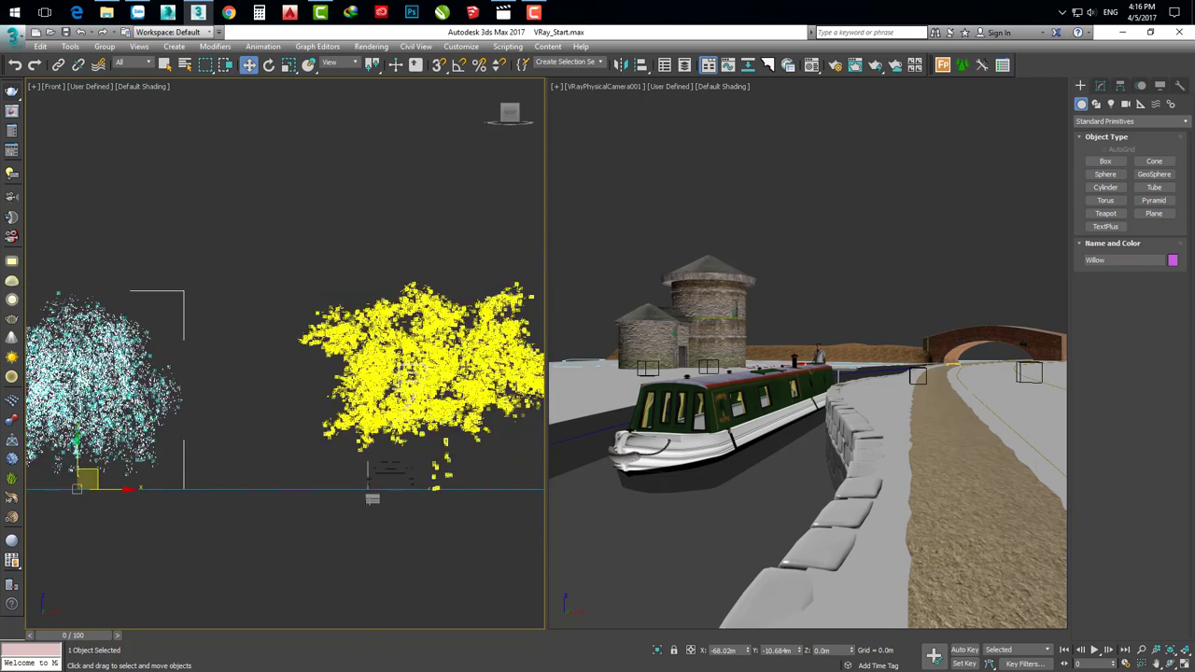
Frame the neighbouring Oak tree, then return to perspective and view the whole canal scene.
{"action": "left_click", "coordinate": [464, 366]}
{"action": "key", "text": "z"}
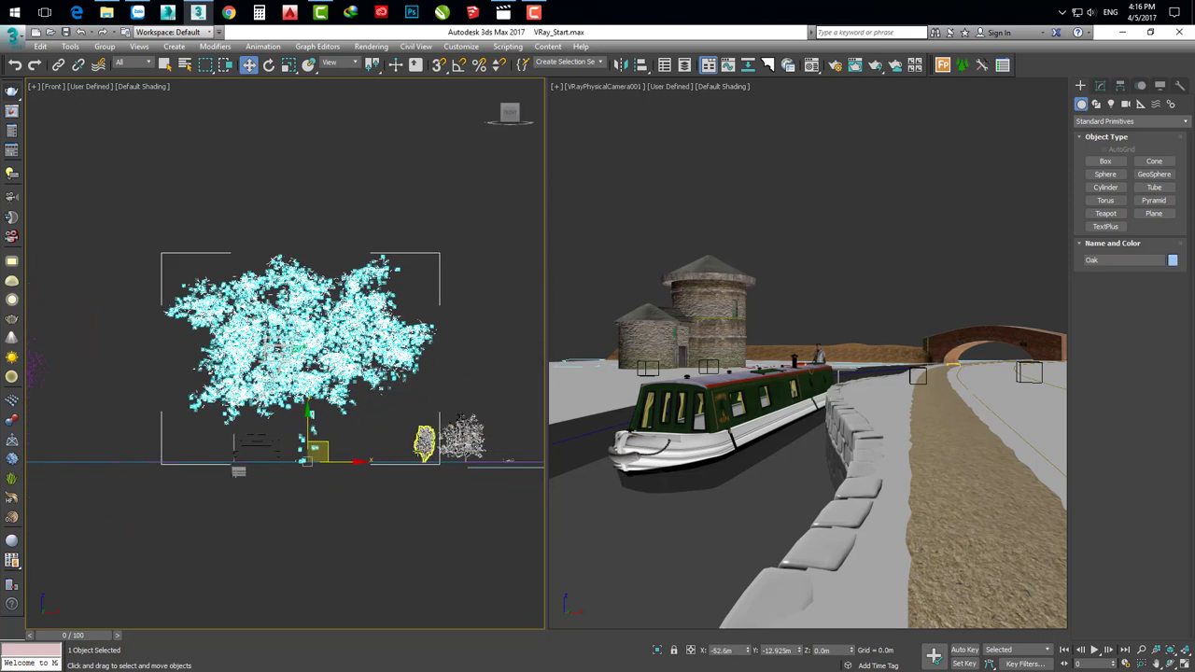
{"action": "key", "text": "p"}
{"action": "mouse_move", "coordinate": [312, 455]}
{"action": "middle_mouse_down", "text": "alt"}
{"action": "mouse_move", "coordinate": [341, 357]}
{"action": "mouse_move", "coordinate": [340, 373]}
{"action": "middle_mouse_up", "text": "alt"}
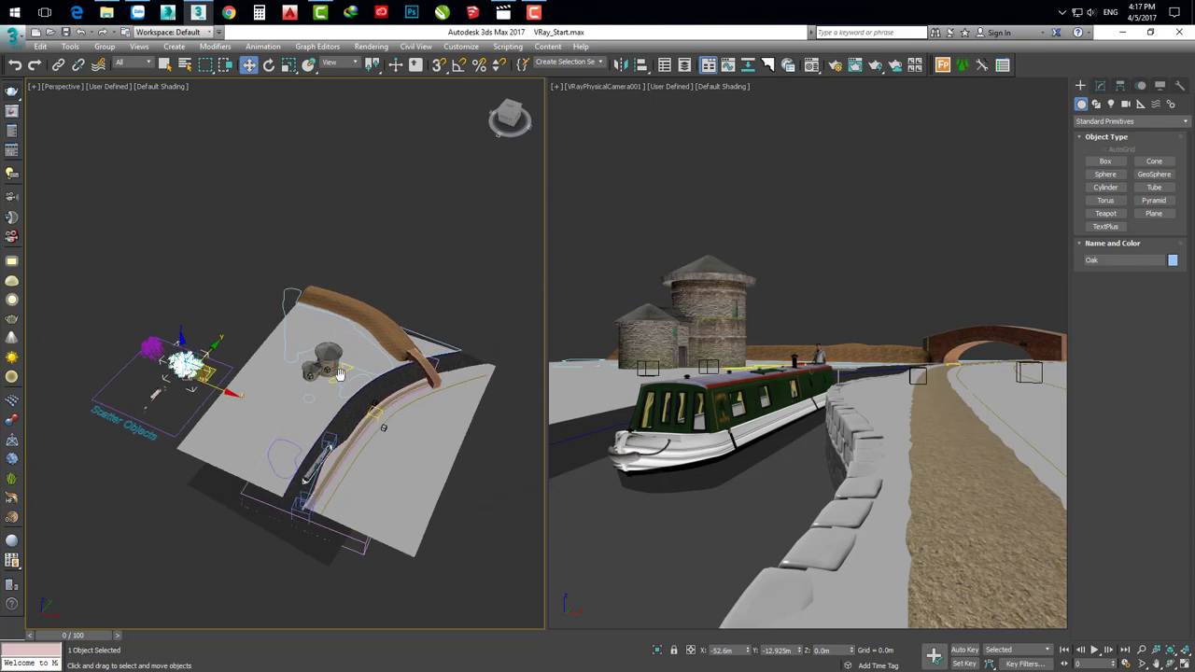
{"action": "left_click", "coordinate": [398, 259]}
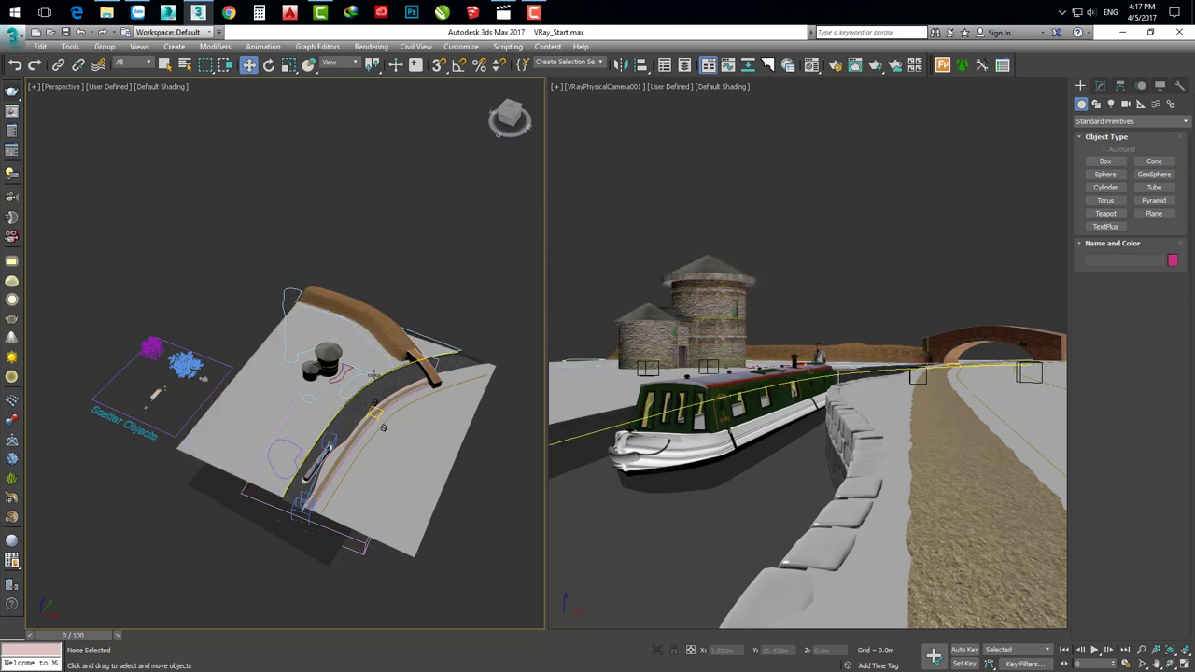
{"action": "middle_click_drag", "start_coordinate": [326, 311], "coordinate": [403, 362], "text": "alt"}
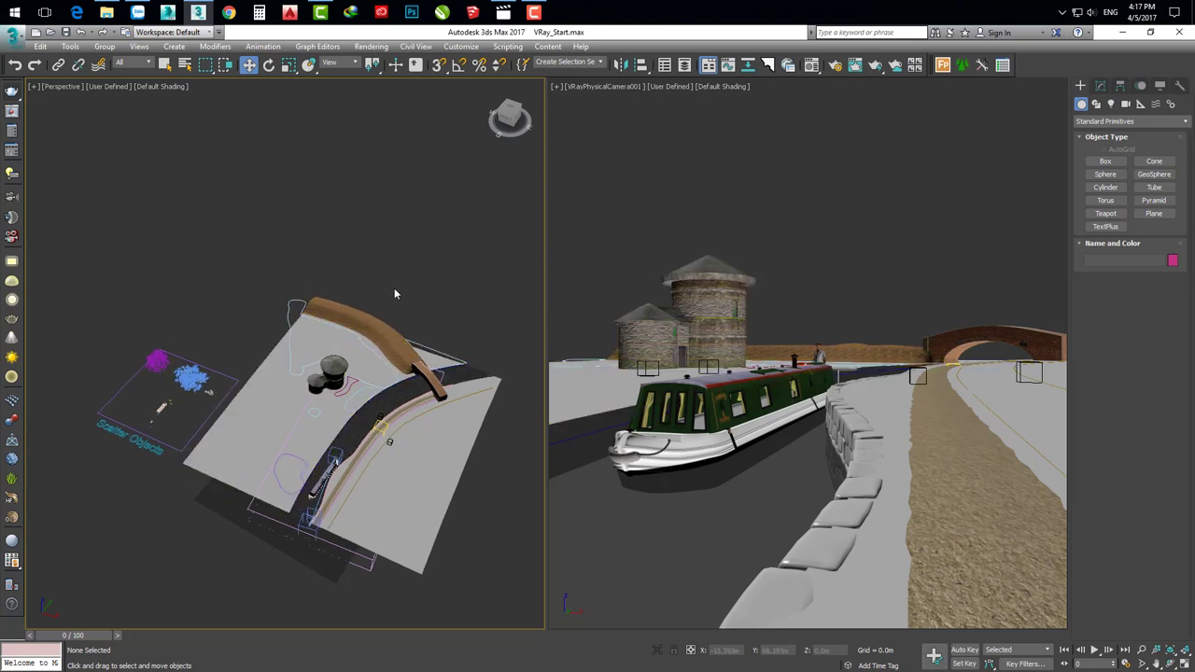
Create a Forest Pro scatter on the Spline_Trees_1 outline.
{"action": "left_click", "coordinate": [944, 65]}
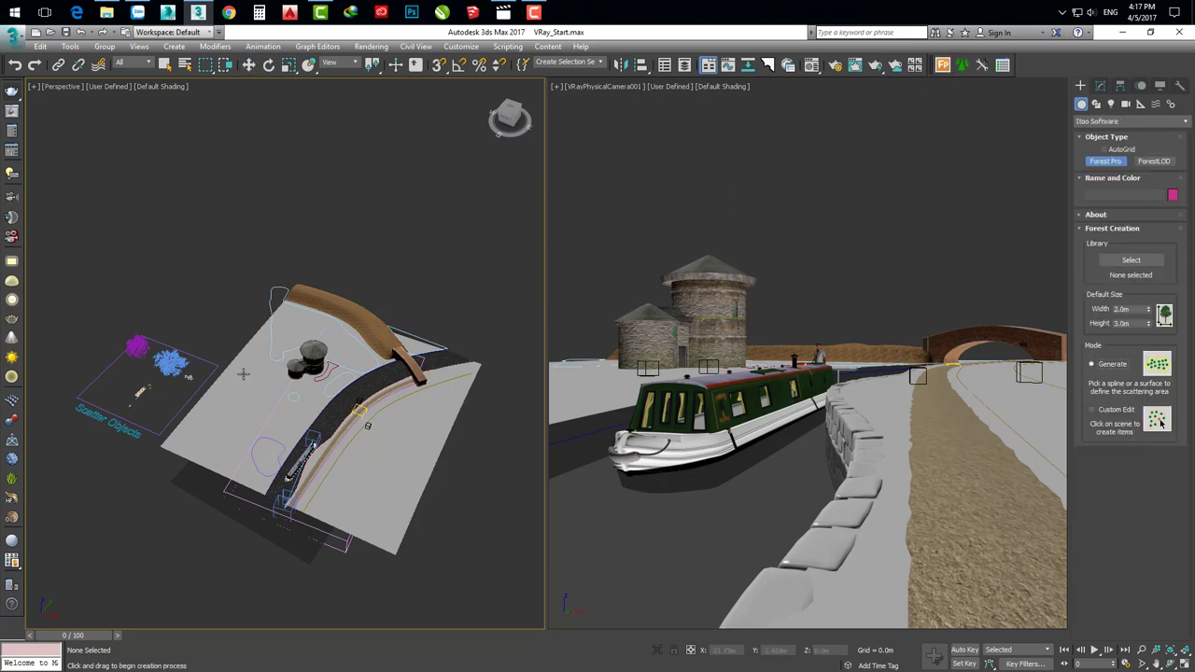
{"action": "left_click", "coordinate": [274, 289]}
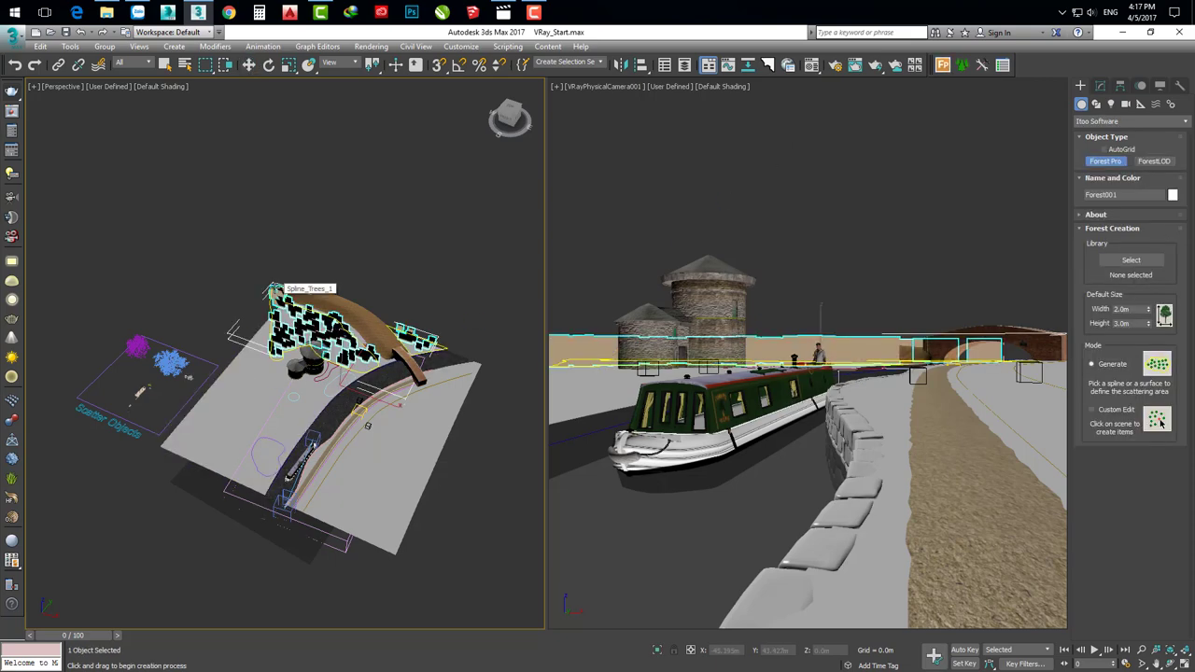
{"action": "scroll", "coordinate": [356, 342], "scroll_direction": "up", "scroll_amount": 3}
{"action": "scroll", "coordinate": [357, 342], "scroll_direction": "up", "scroll_amount": 2}
{"action": "mouse_move", "coordinate": [355, 344]}
{"action": "middle_mouse_down", "text": "alt"}
{"action": "mouse_move", "coordinate": [346, 296]}
{"action": "mouse_move", "coordinate": [320, 322]}
{"action": "middle_mouse_up", "text": "alt"}
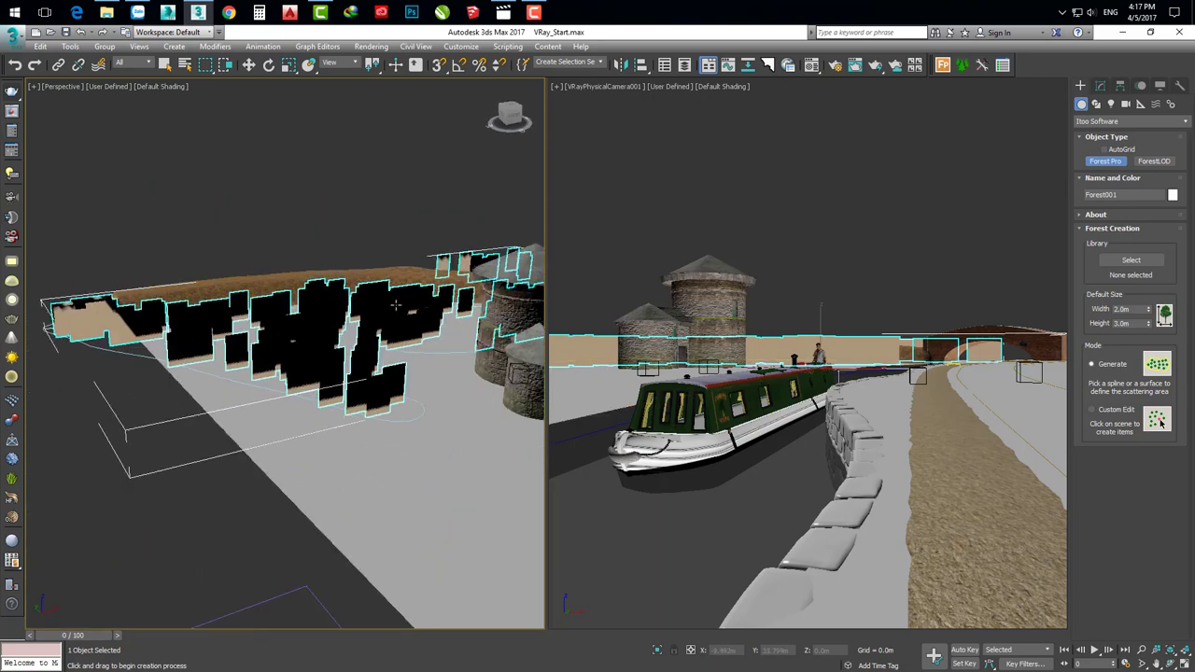
Zoom out to the whole scene and select the new Forest001 object.
{"action": "left_click", "coordinate": [320, 322]}
{"action": "scroll", "coordinate": [321, 322], "scroll_direction": "down", "scroll_amount": 3}
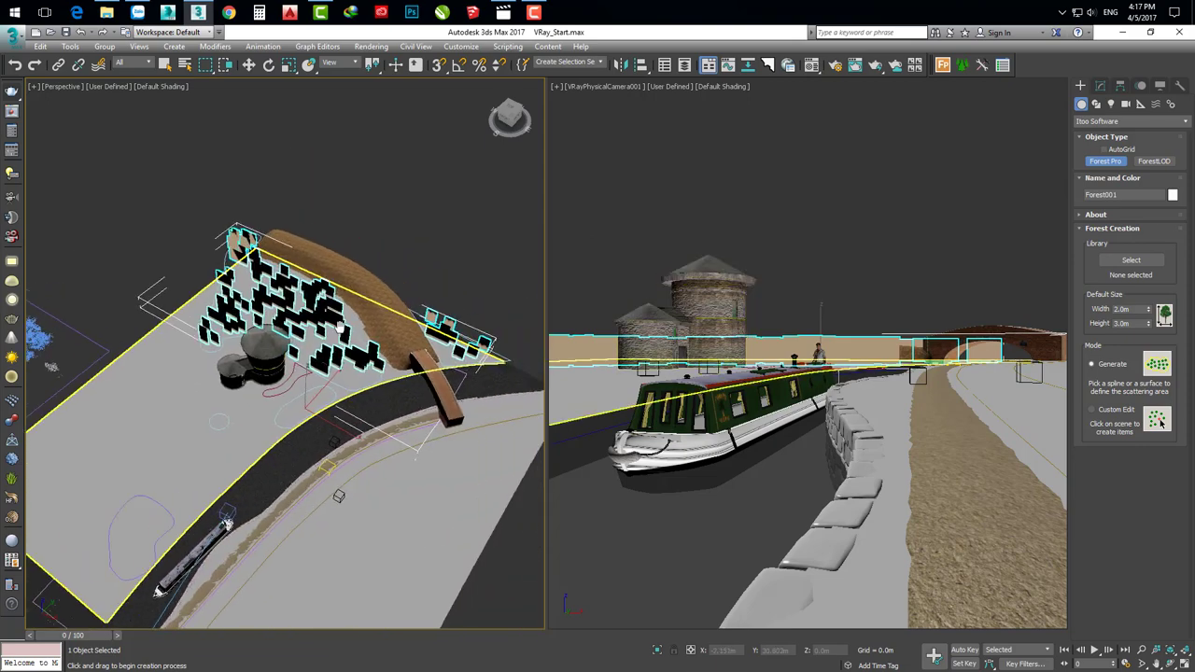
{"action": "left_click", "coordinate": [350, 336]}
{"action": "middle_click_drag", "start_coordinate": [350, 336], "coordinate": [378, 389], "text": "alt"}
{"action": "left_click", "coordinate": [370, 356]}
Show Forest001's editable parameters and orbit closer around the forest.
{"action": "left_click", "coordinate": [1099, 85]}
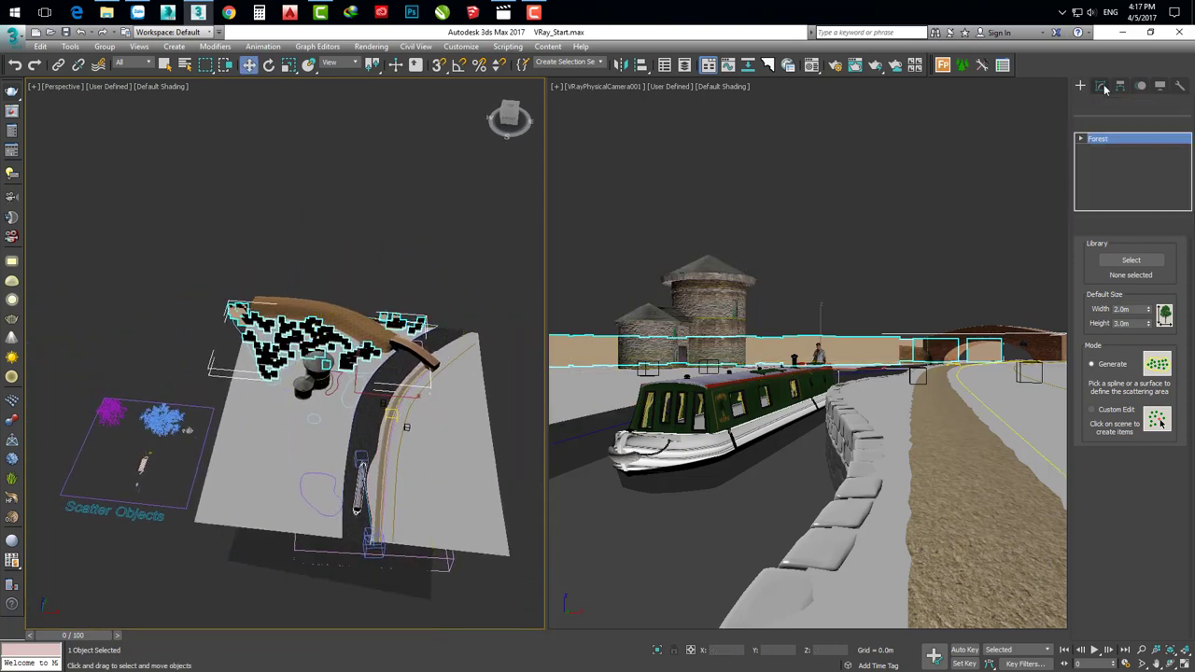
{"action": "key", "text": "w"}
{"action": "scroll", "coordinate": [357, 347], "scroll_direction": "up", "scroll_amount": 3}
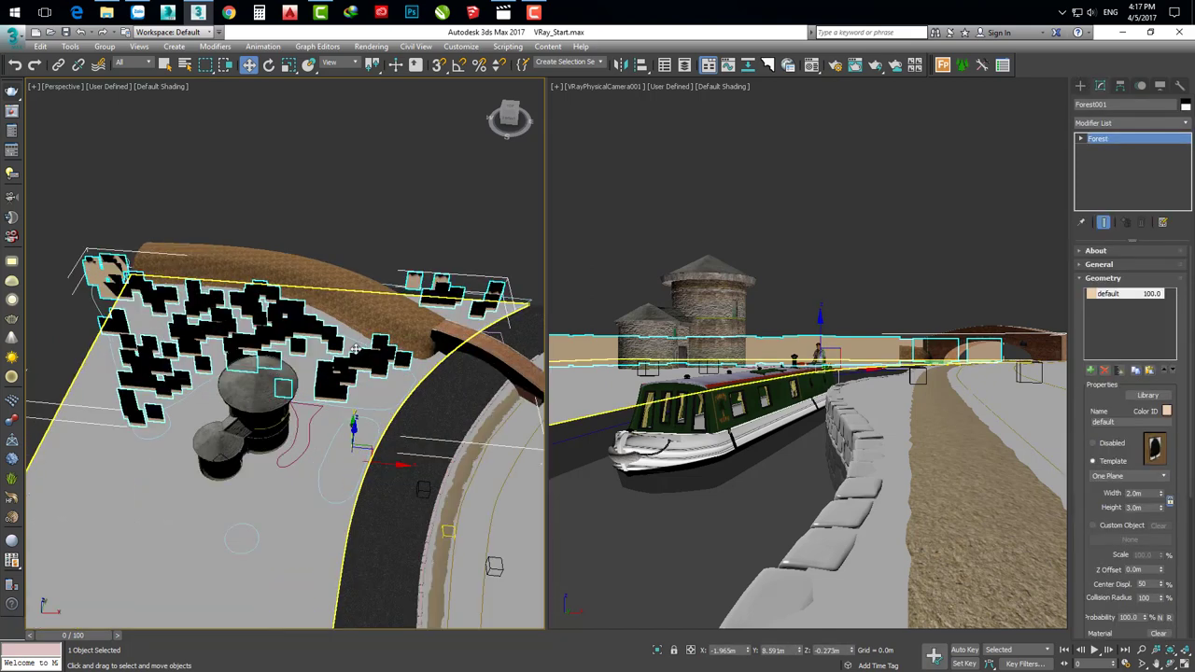
{"action": "middle_click_drag", "start_coordinate": [357, 347], "coordinate": [318, 310], "text": "alt"}
{"action": "scroll", "coordinate": [318, 310], "scroll_direction": "up", "scroll_amount": 2}
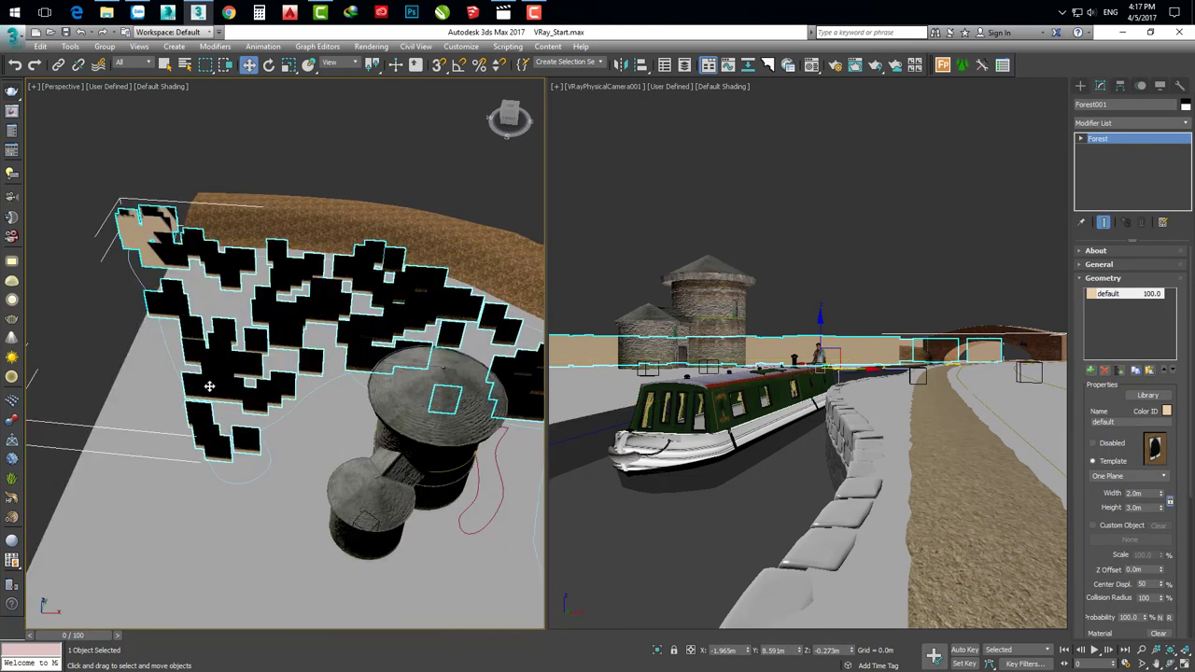
Change the default item's placeholder template to Two Planes and turn on edged faces.
{"action": "left_click", "coordinate": [1109, 297]}
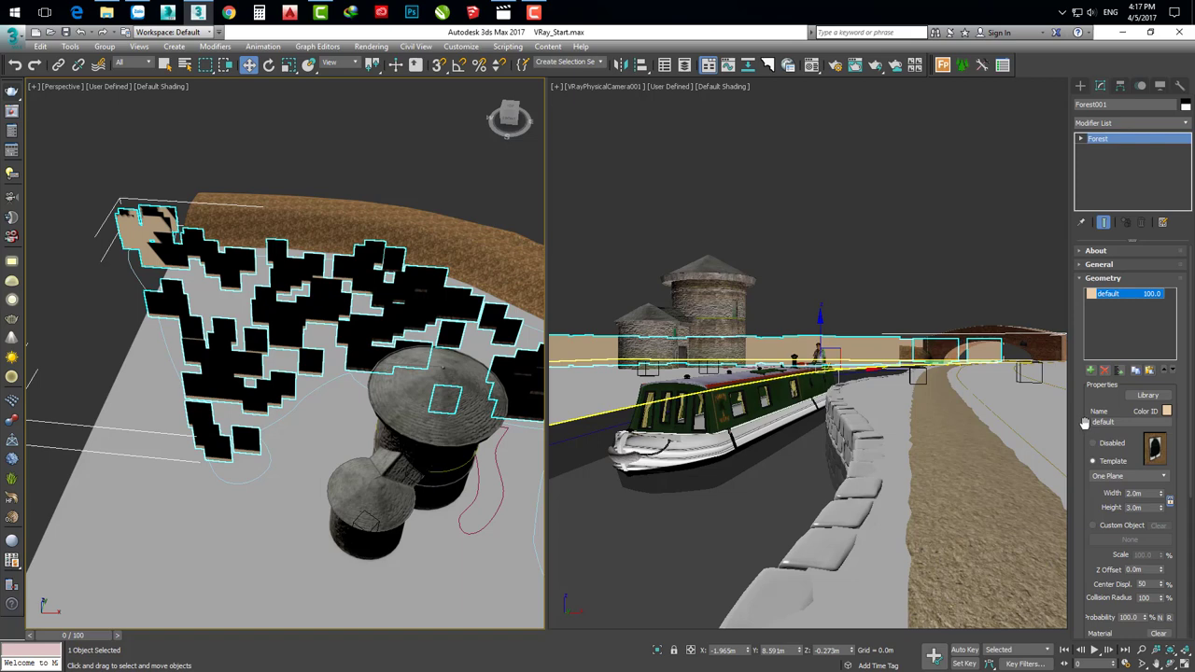
{"action": "left_click_drag", "start_coordinate": [1083, 425], "coordinate": [1082, 408]}
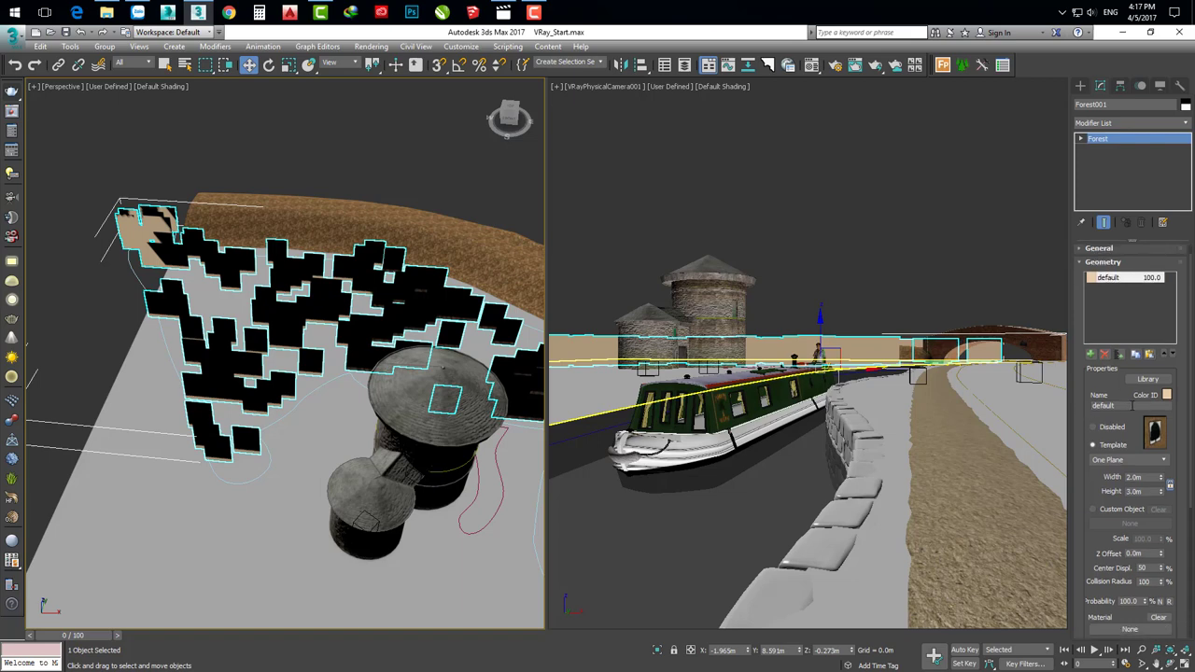
{"action": "left_click", "coordinate": [1142, 461]}
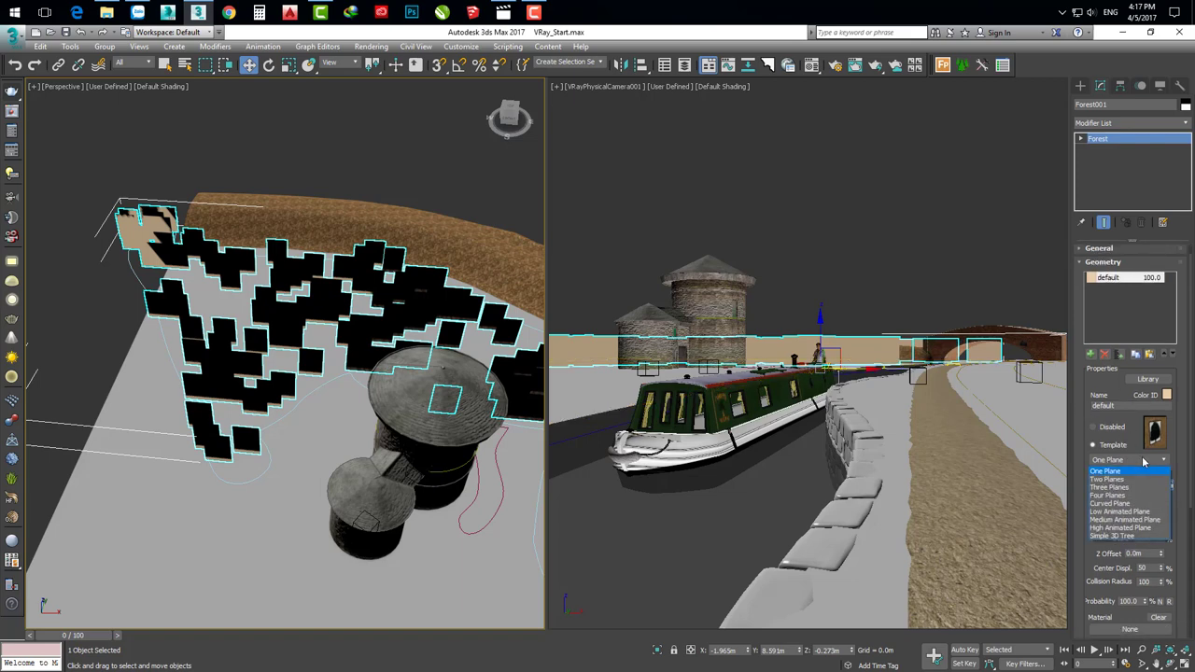
{"action": "left_click", "coordinate": [1107, 479]}
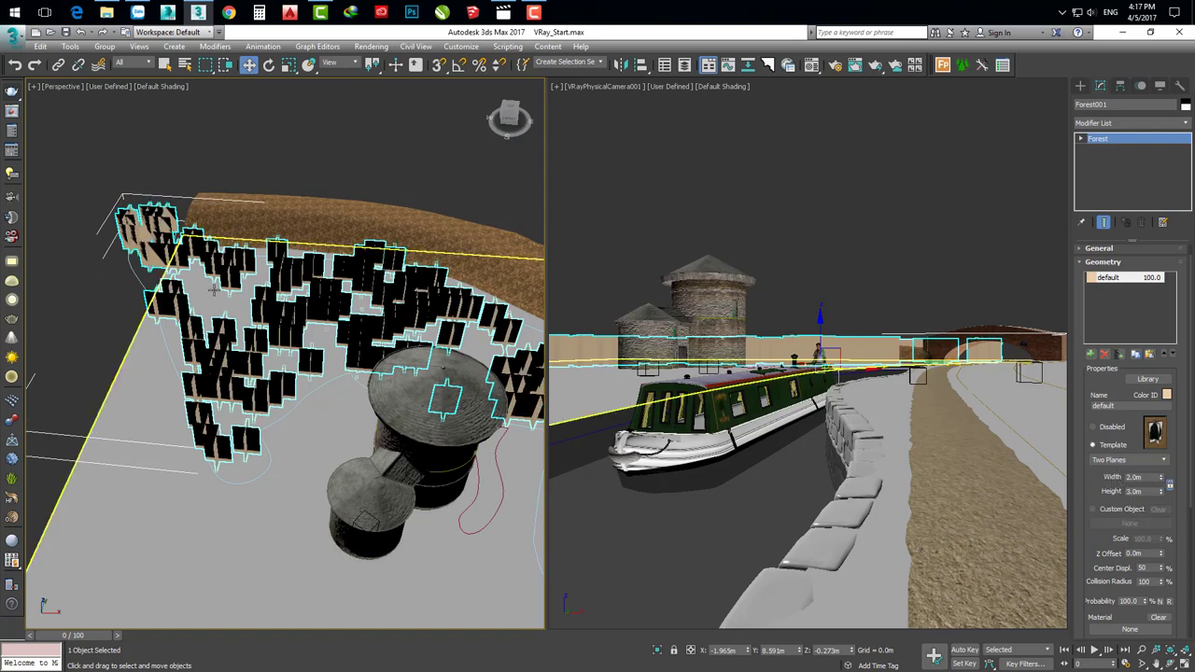
{"action": "scroll", "coordinate": [214, 290], "scroll_direction": "up", "scroll_amount": 3}
{"action": "scroll", "coordinate": [280, 326], "scroll_direction": "up", "scroll_amount": 3}
{"action": "scroll", "coordinate": [373, 380], "scroll_direction": "up", "scroll_amount": 3}
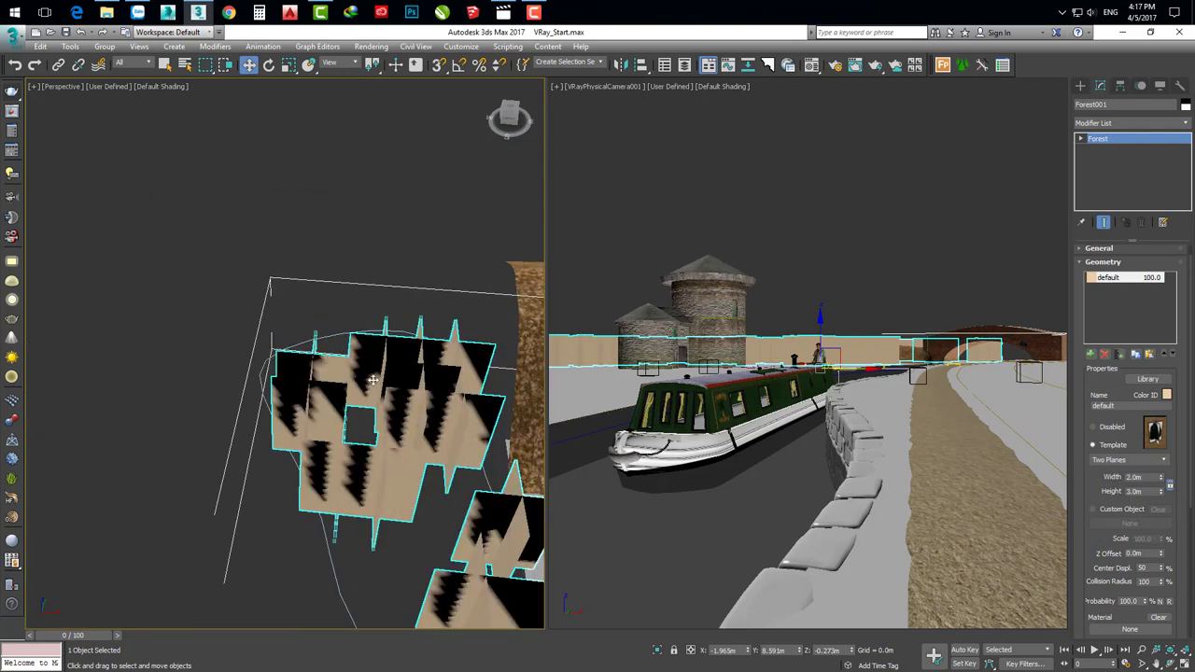
{"action": "scroll", "coordinate": [369, 387], "scroll_direction": "up", "scroll_amount": 2}
{"action": "scroll", "coordinate": [293, 336], "scroll_direction": "up", "scroll_amount": 2}
{"action": "scroll", "coordinate": [308, 372], "scroll_direction": "up", "scroll_amount": 2}
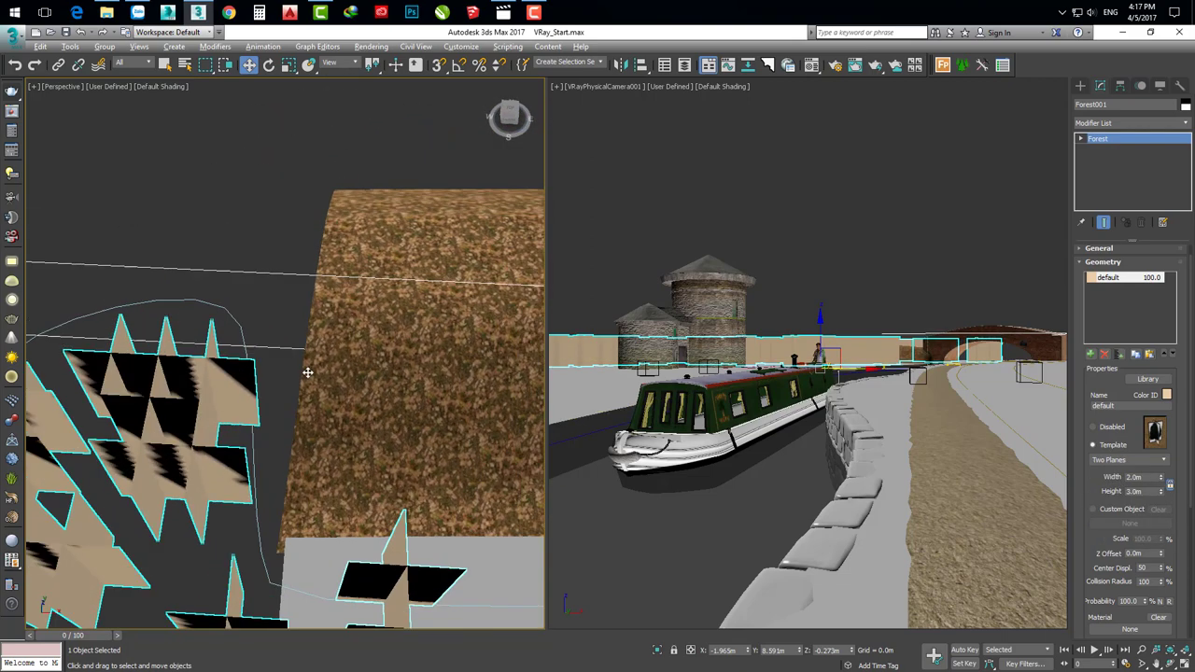
{"action": "mouse_move", "coordinate": [307, 372]}
{"action": "middle_mouse_down", "text": "alt"}
{"action": "mouse_move", "coordinate": [310, 383]}
{"action": "mouse_move", "coordinate": [344, 348]}
{"action": "mouse_move", "coordinate": [294, 346]}
{"action": "mouse_move", "coordinate": [284, 360]}
{"action": "mouse_move", "coordinate": [239, 298]}
{"action": "mouse_move", "coordinate": [347, 369]}
{"action": "mouse_move", "coordinate": [349, 340]}
{"action": "mouse_move", "coordinate": [336, 347]}
{"action": "middle_mouse_up", "text": "alt"}
{"action": "key", "text": "F4"}
Switch the placeholder template to Three Planes and open the Forest Pack model library.
{"action": "left_click", "coordinate": [1154, 466]}
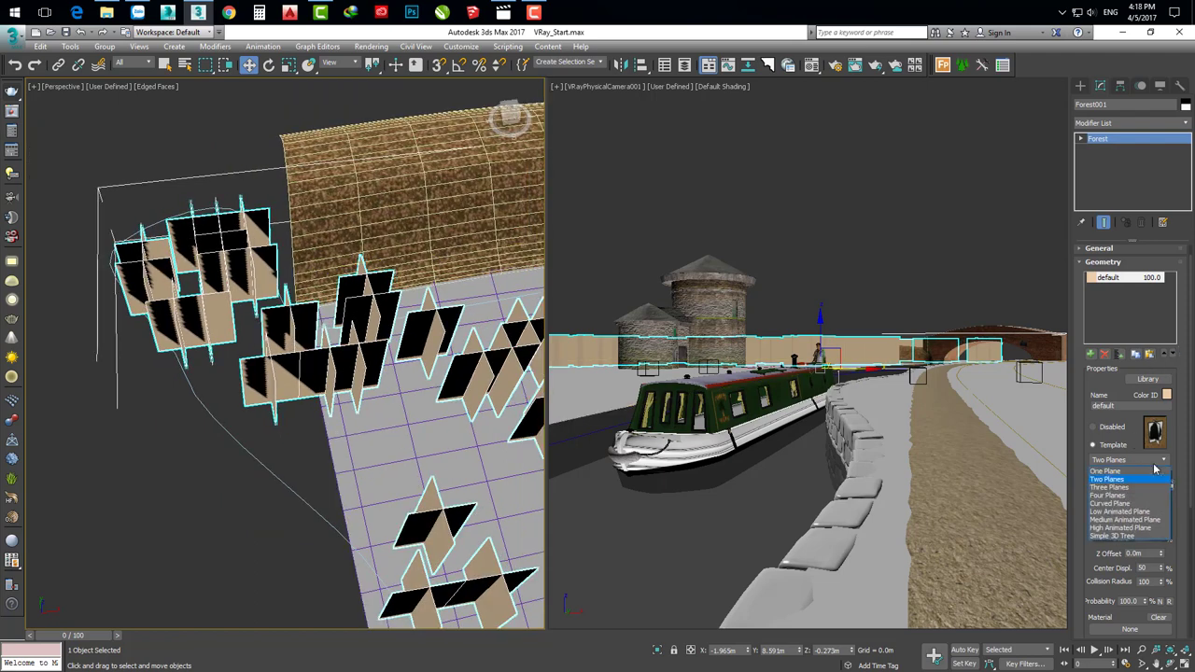
{"action": "left_click", "coordinate": [1114, 487]}
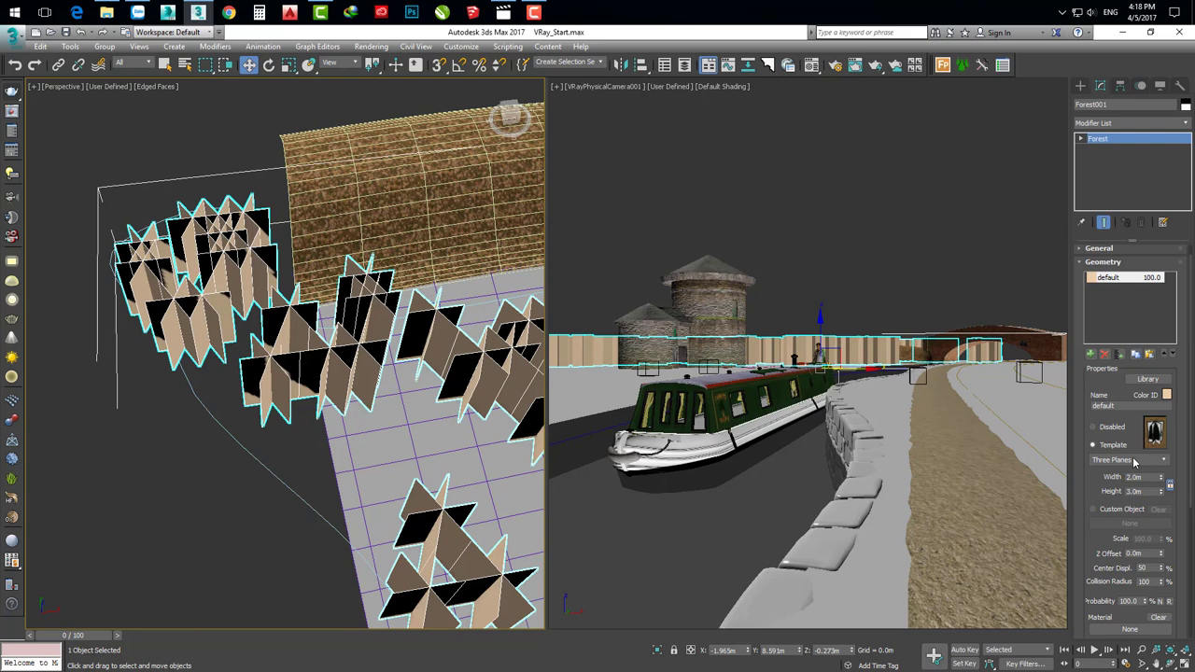
{"action": "left_click", "coordinate": [1147, 379]}
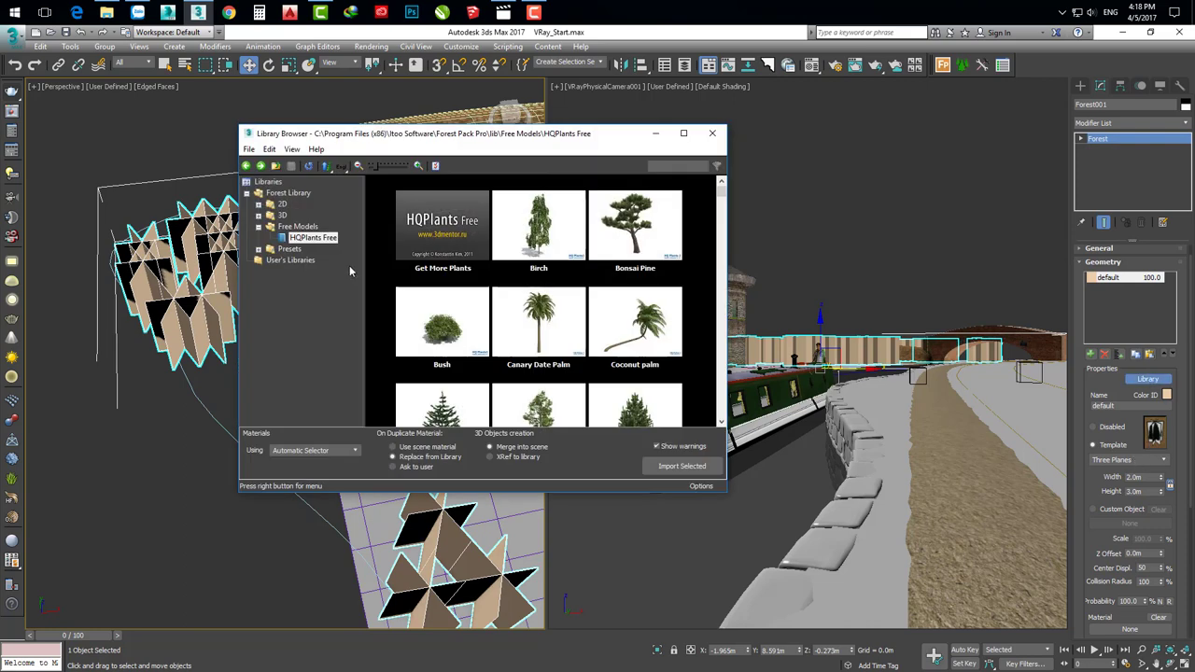
Browse the 2D Trees and 2D Shrubs folders in the model library.
{"action": "left_click", "coordinate": [258, 205]}
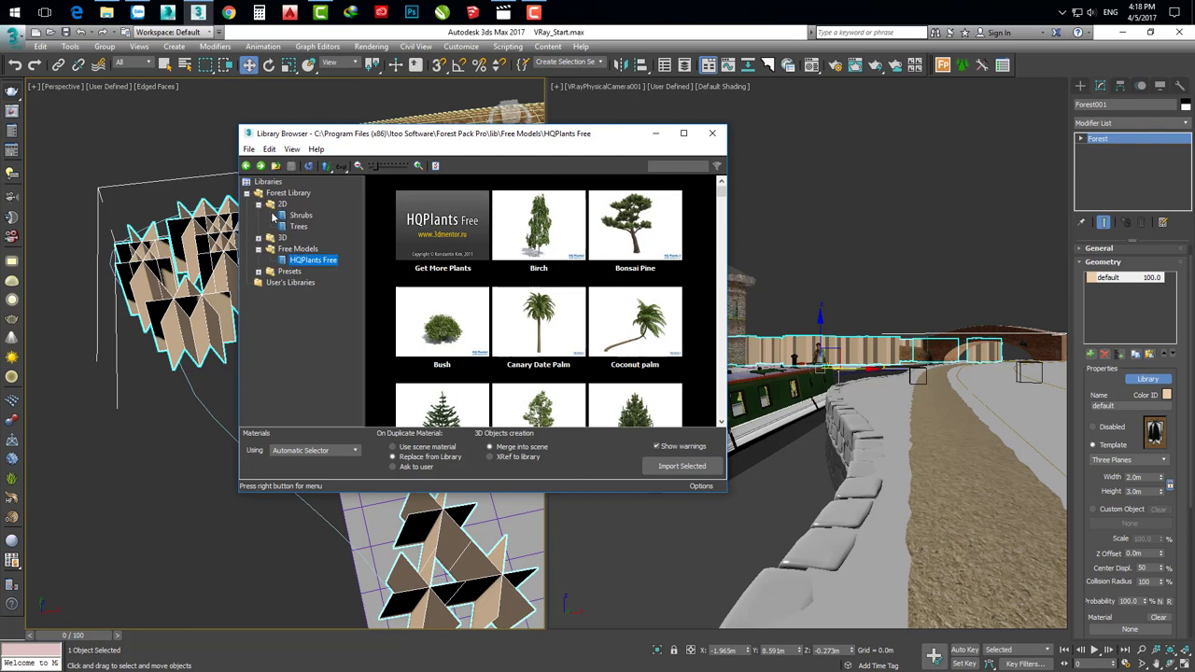
{"action": "left_click", "coordinate": [297, 226]}
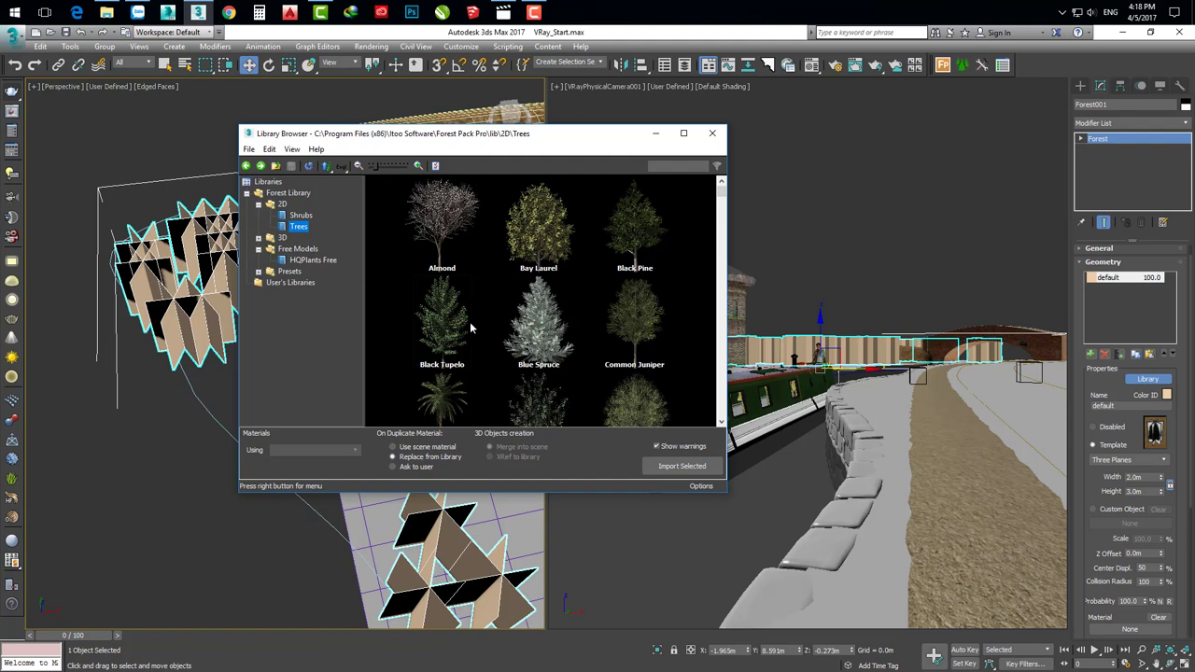
{"action": "left_click", "coordinate": [298, 216]}
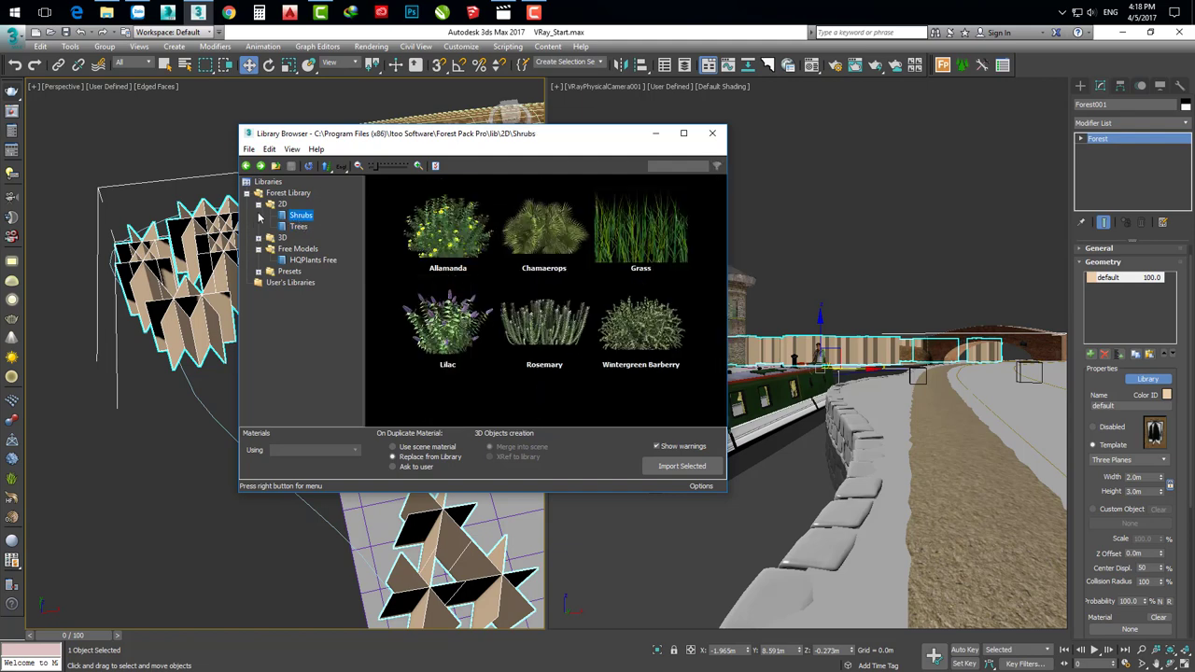
{"action": "left_click", "coordinate": [260, 204]}
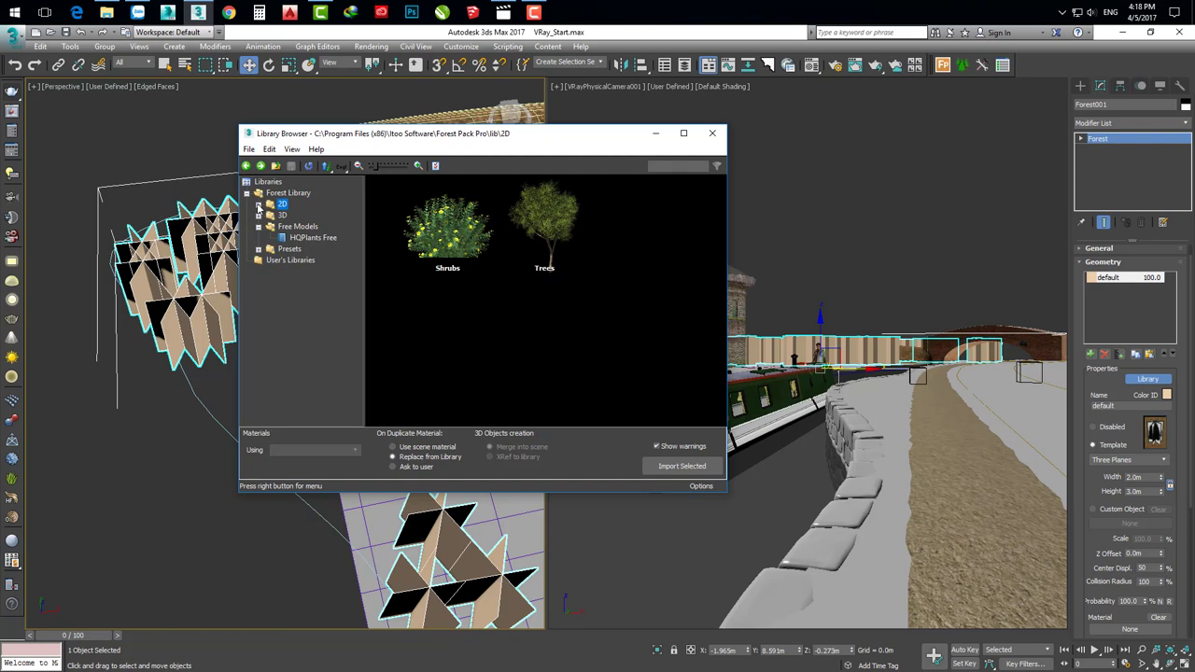
Close the library and set the forest item template to One Plane.
{"action": "left_click", "coordinate": [712, 132]}
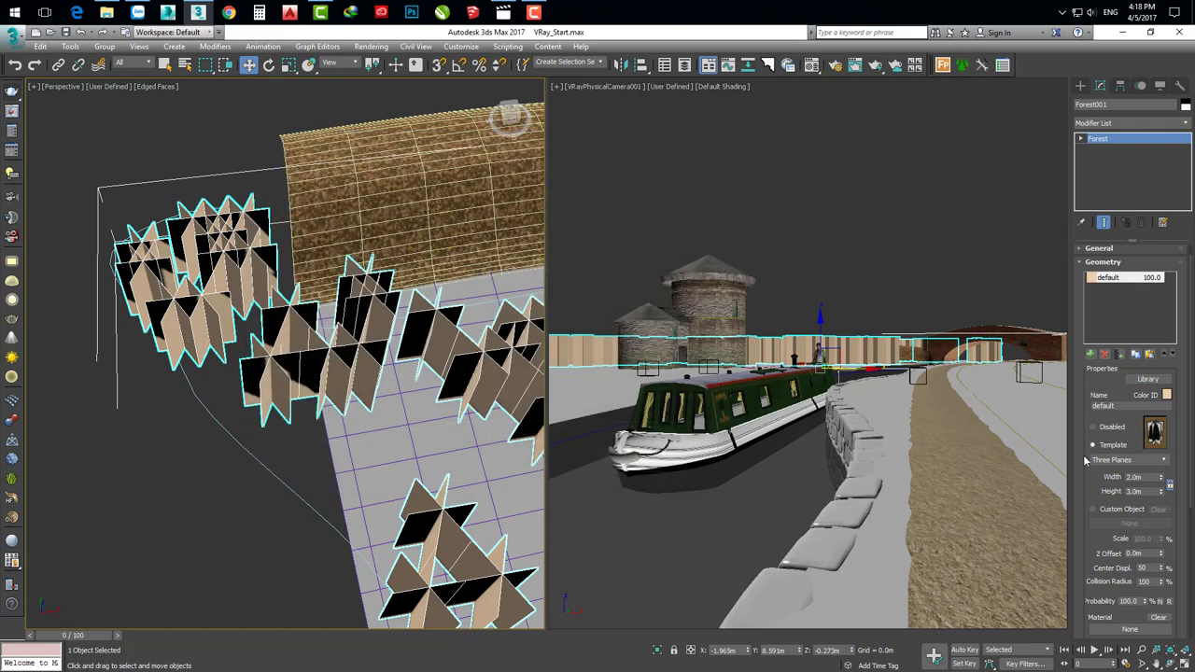
{"action": "left_click", "coordinate": [1146, 461]}
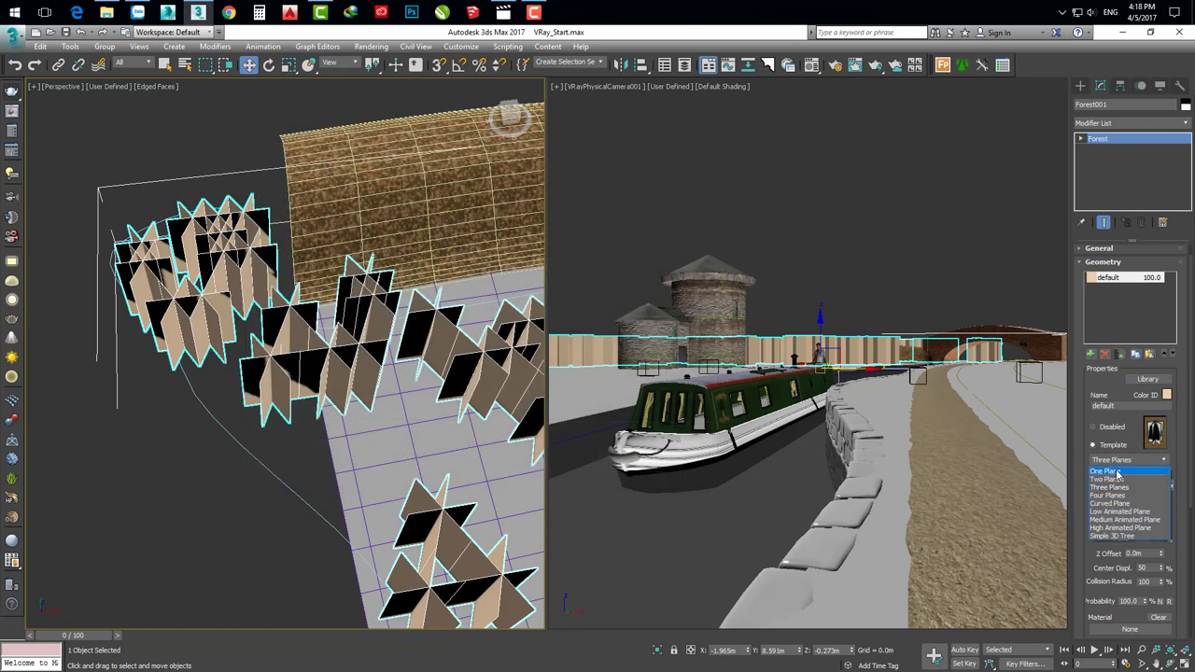
{"action": "left_click", "coordinate": [1110, 472]}
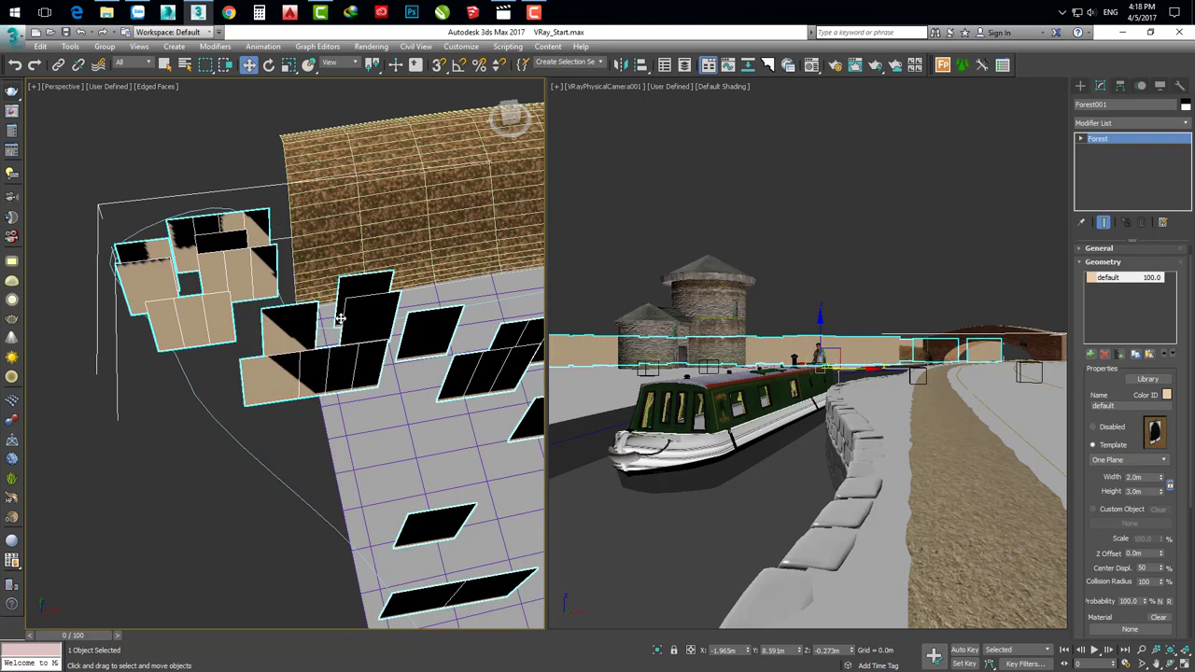
{"action": "mouse_move", "coordinate": [340, 318]}
{"action": "middle_mouse_down", "text": "alt"}
{"action": "mouse_move", "coordinate": [438, 379]}
{"action": "mouse_move", "coordinate": [373, 355]}
{"action": "middle_mouse_up", "text": "alt"}
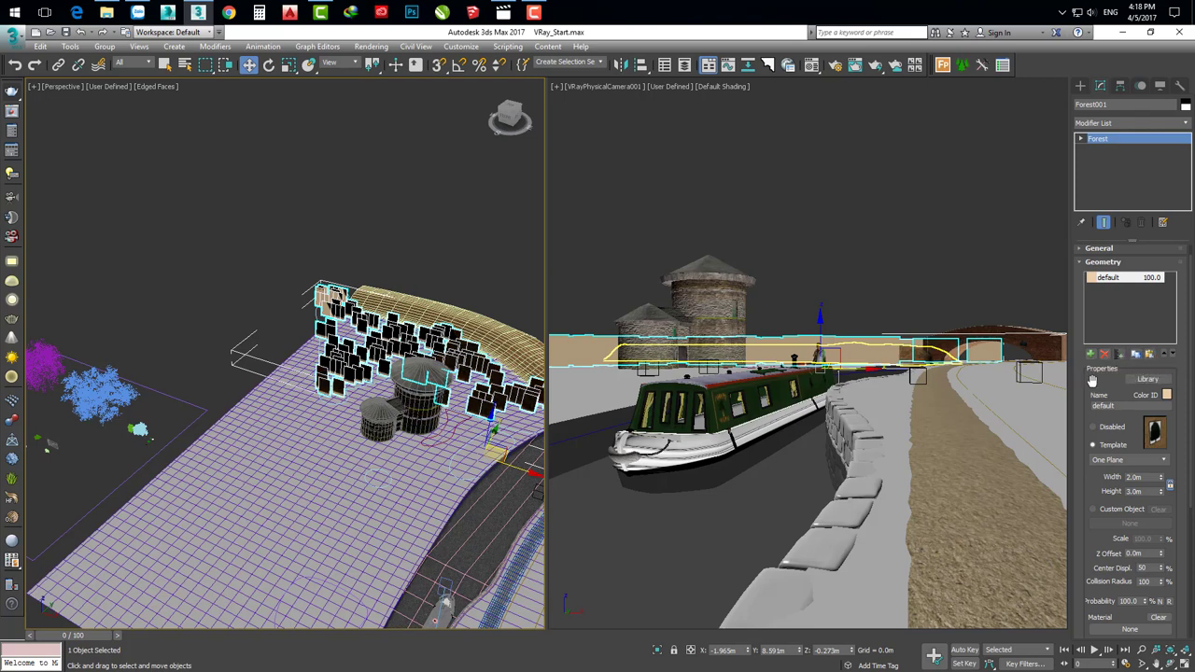
Orbit the perspective view to a new angle and turn off edged-face display.
{"action": "left_click_drag", "start_coordinate": [1091, 381], "coordinate": [1091, 322]}
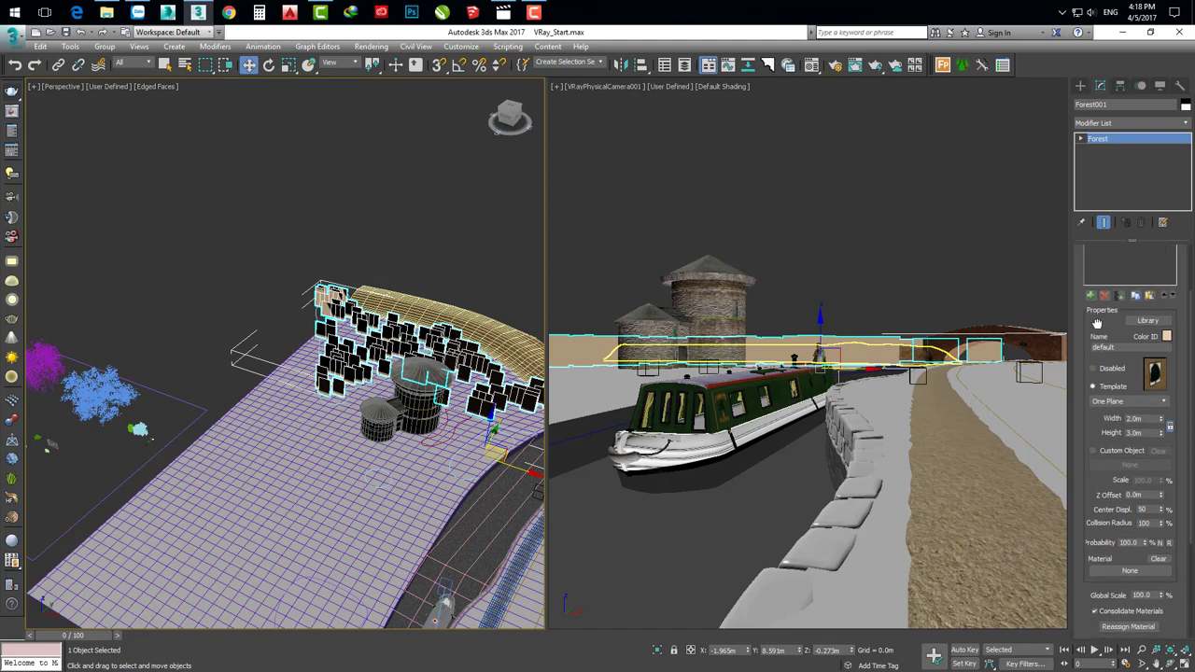
{"action": "middle_click_drag", "start_coordinate": [207, 377], "coordinate": [280, 345], "text": "alt"}
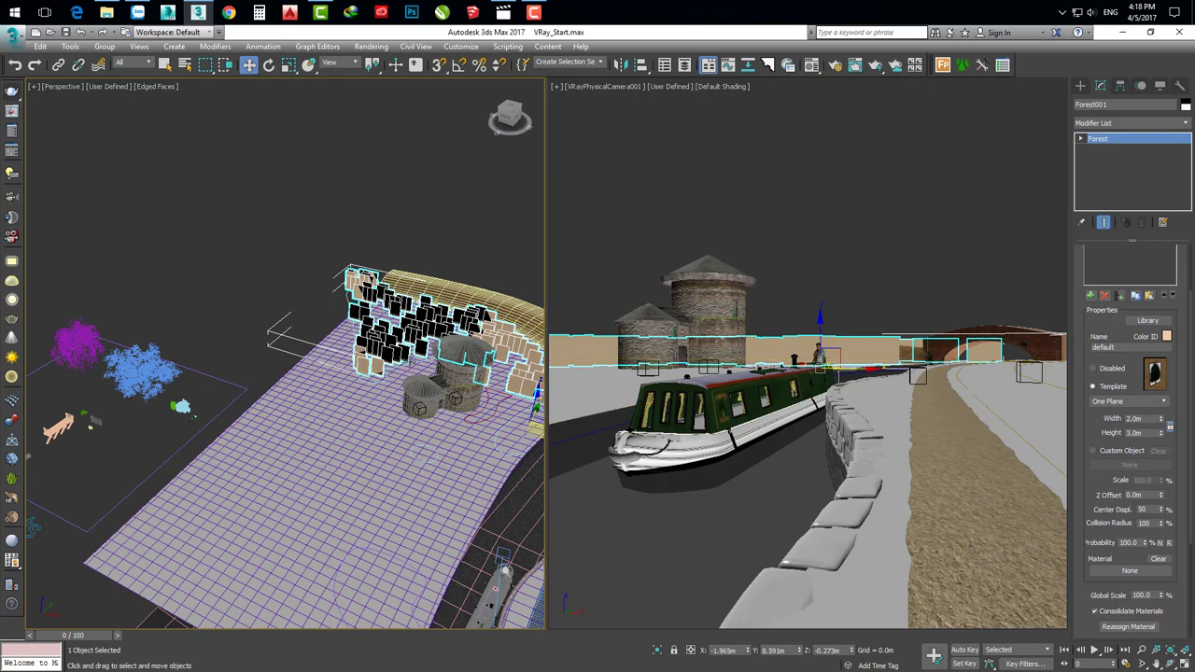
{"action": "middle_click_drag", "start_coordinate": [280, 345], "coordinate": [490, 383], "text": "alt"}
{"action": "key", "text": "F4"}
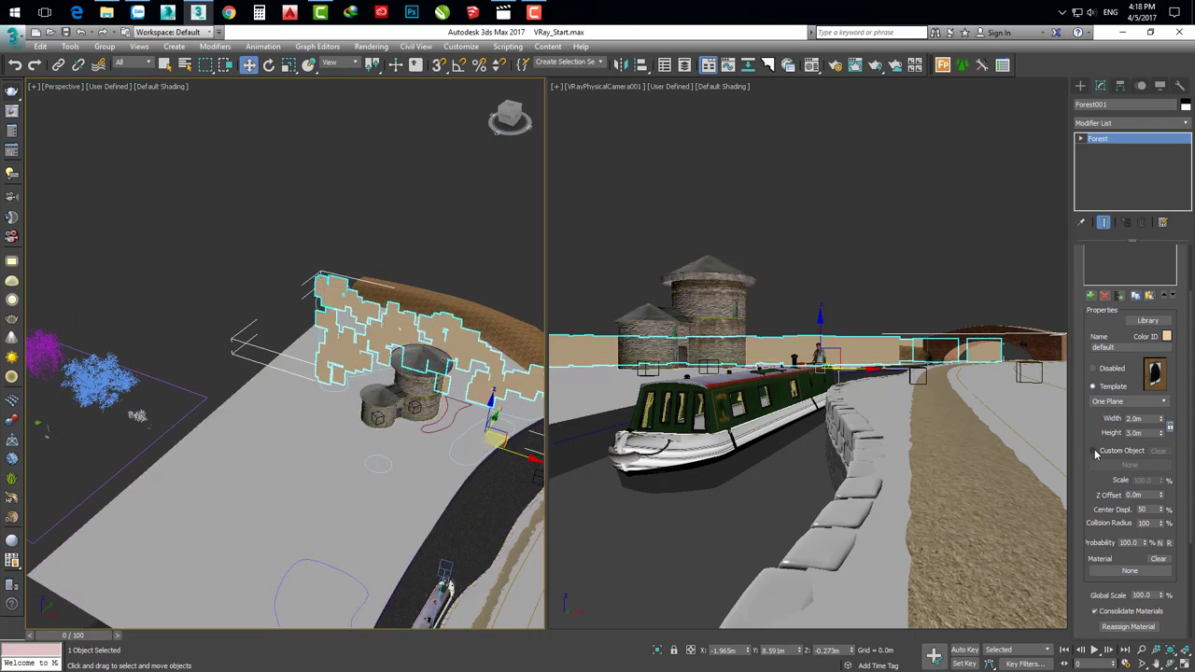
Set the forest item to Custom Object and pick the Willow tree from the scene.
{"action": "left_click", "coordinate": [1094, 451]}
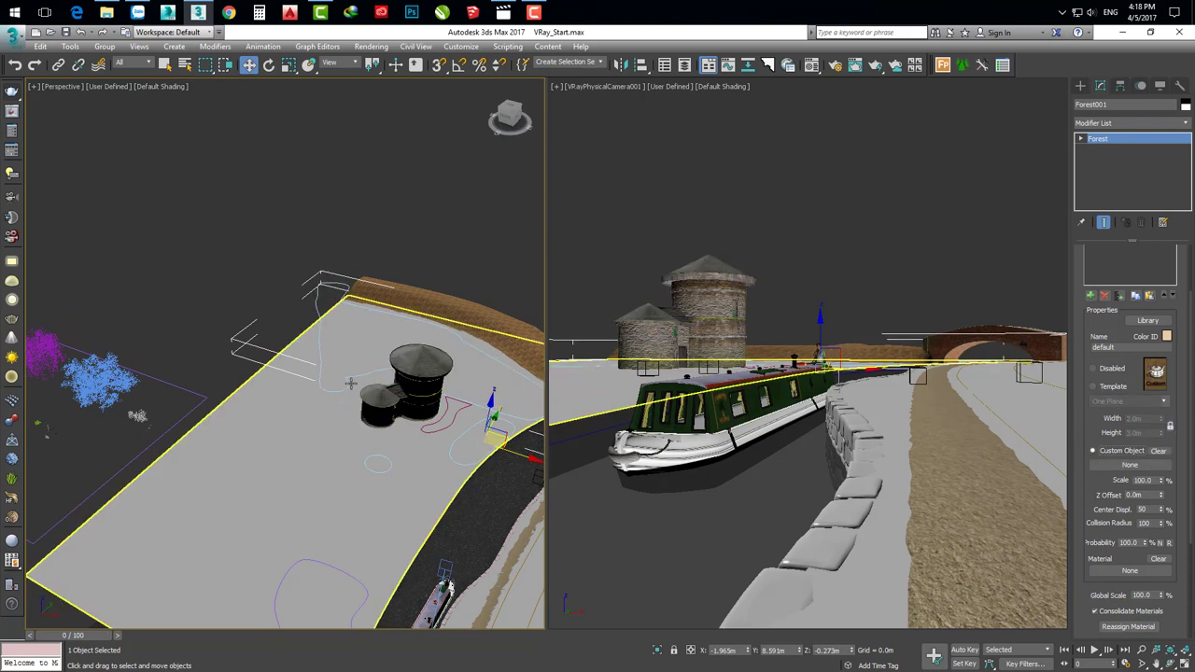
{"action": "left_click", "coordinate": [1130, 465]}
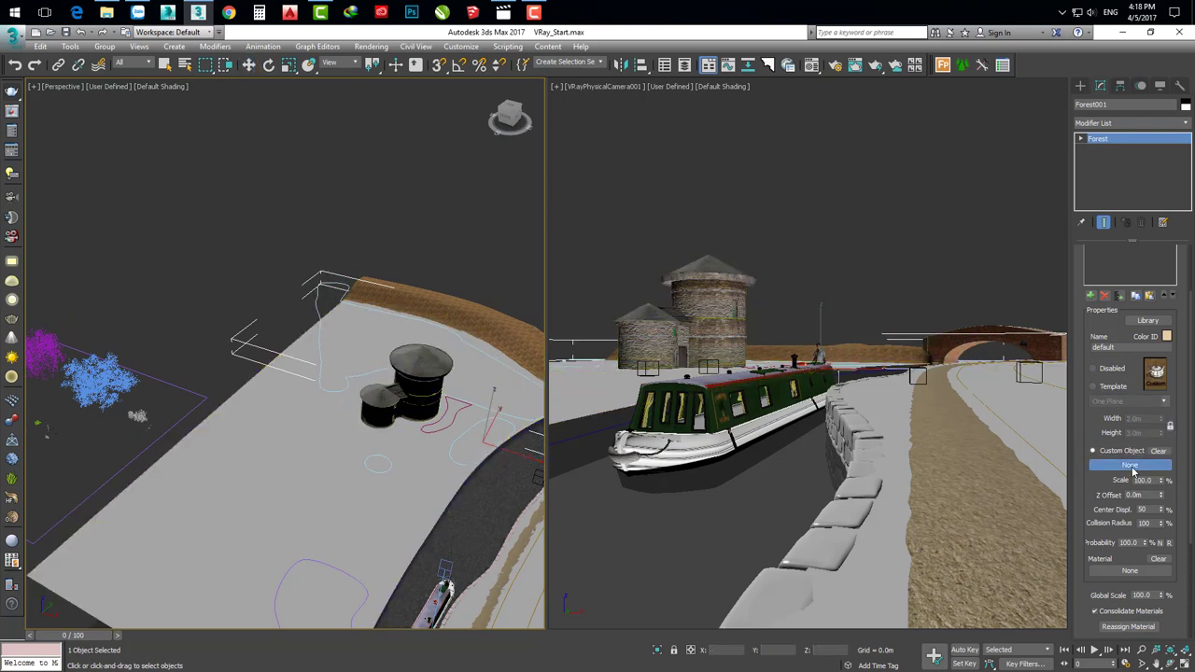
{"action": "middle_click_drag", "start_coordinate": [75, 339], "coordinate": [114, 336]}
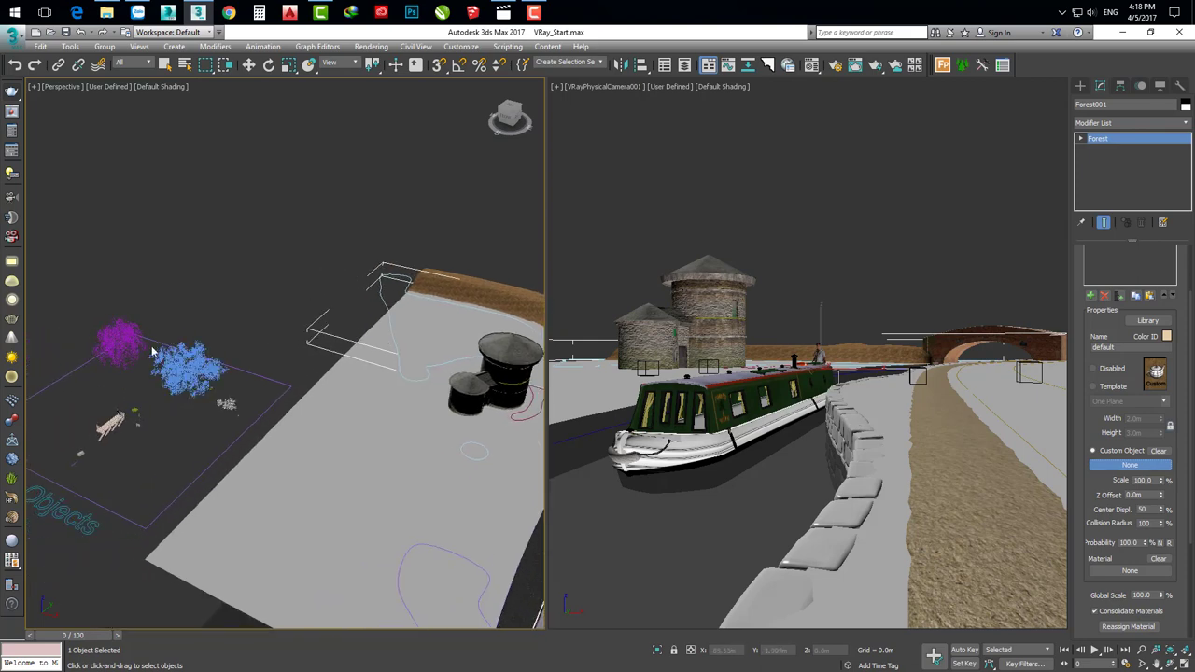
{"action": "left_click", "coordinate": [116, 332]}
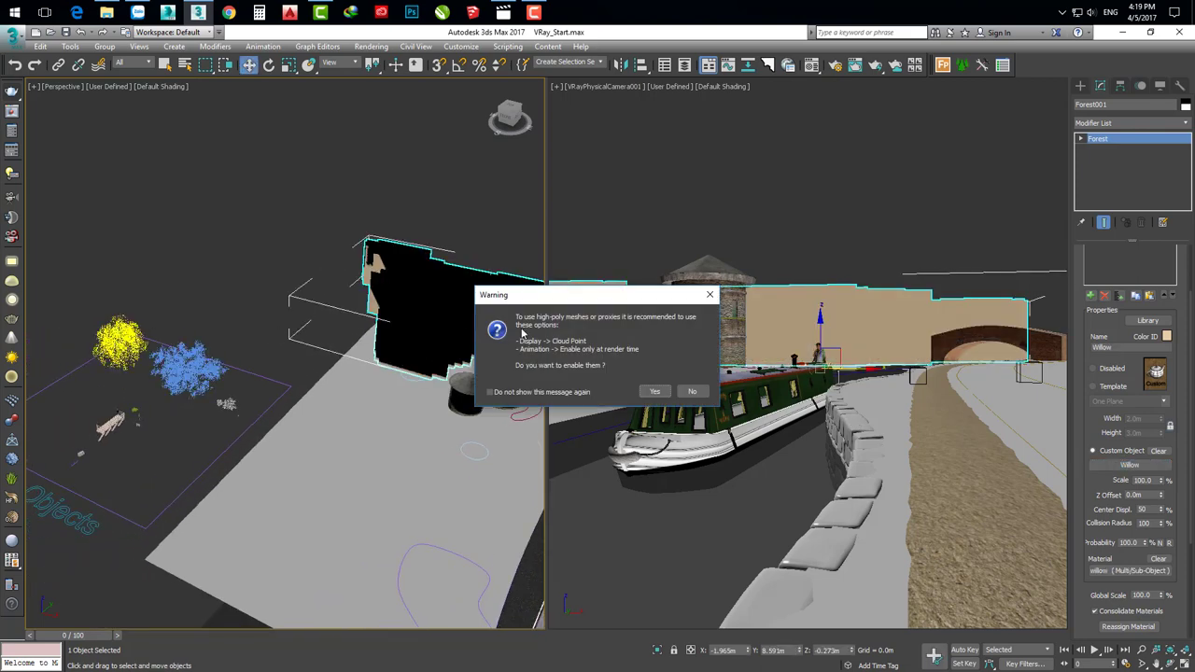
Move the high-poly warning aside and accept Cloud Point display for the forest.
{"action": "left_click_drag", "start_coordinate": [595, 300], "coordinate": [668, 92]}
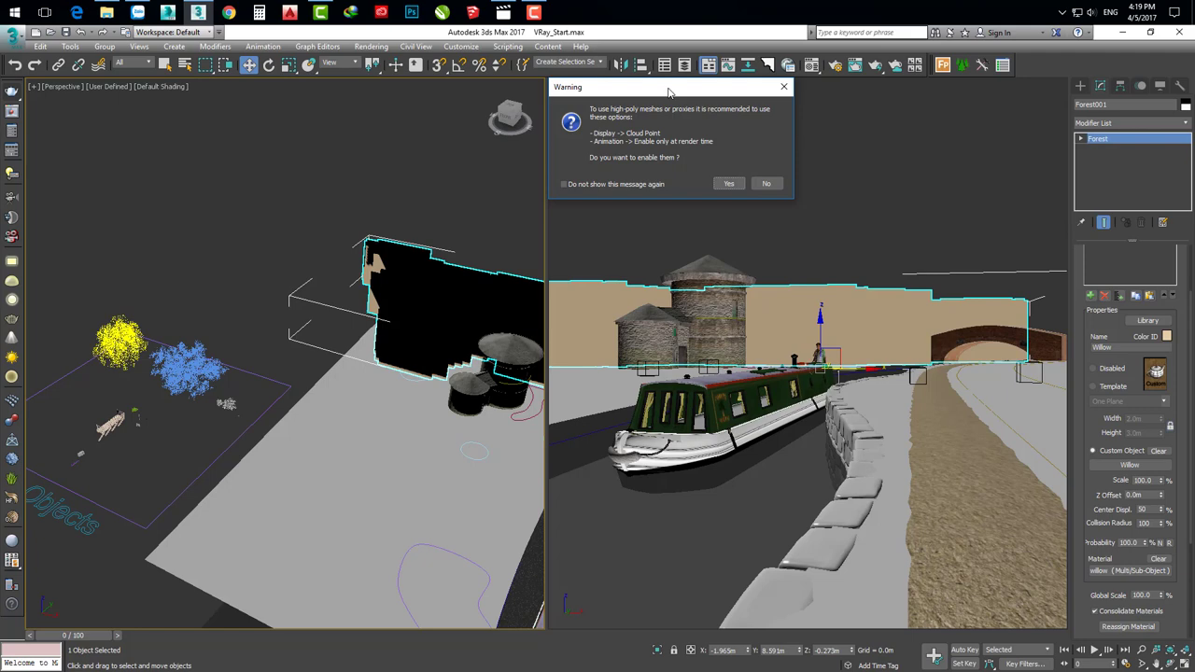
{"action": "left_click", "coordinate": [729, 184]}
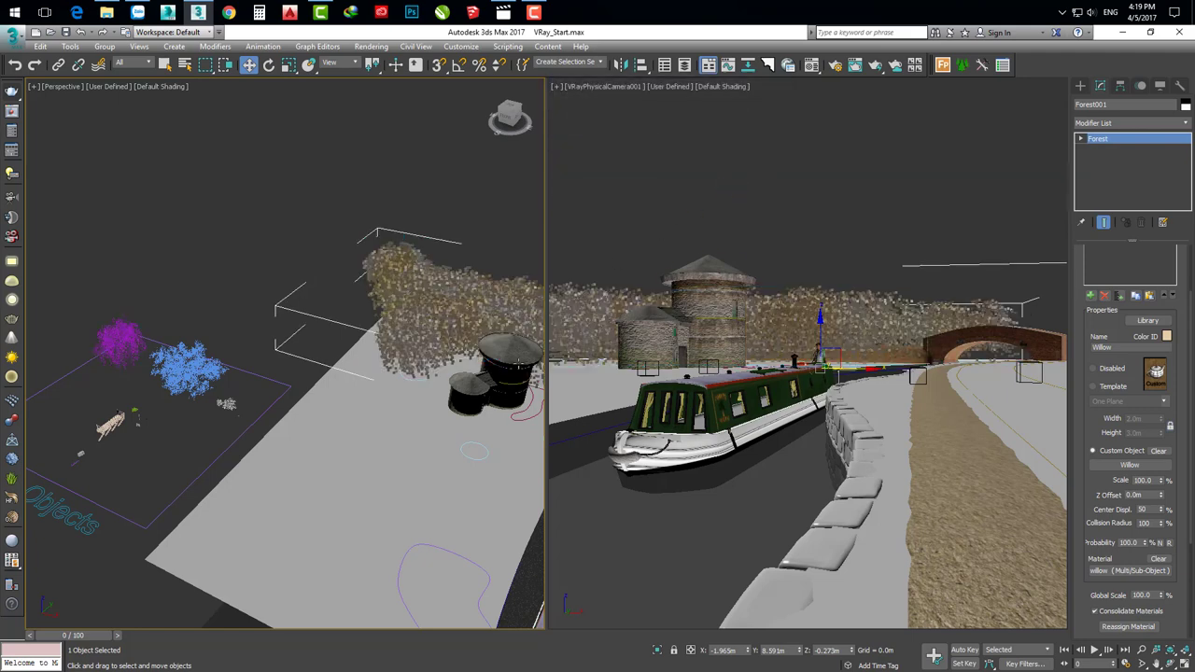
{"action": "mouse_move", "coordinate": [518, 359]}
{"action": "middle_mouse_down", "text": "alt"}
{"action": "mouse_move", "coordinate": [268, 363]}
{"action": "mouse_move", "coordinate": [310, 285]}
{"action": "middle_mouse_up", "text": "alt"}
Orbit around the scene and reselect the willow forest beside the towpath.
{"action": "left_click", "coordinate": [268, 364]}
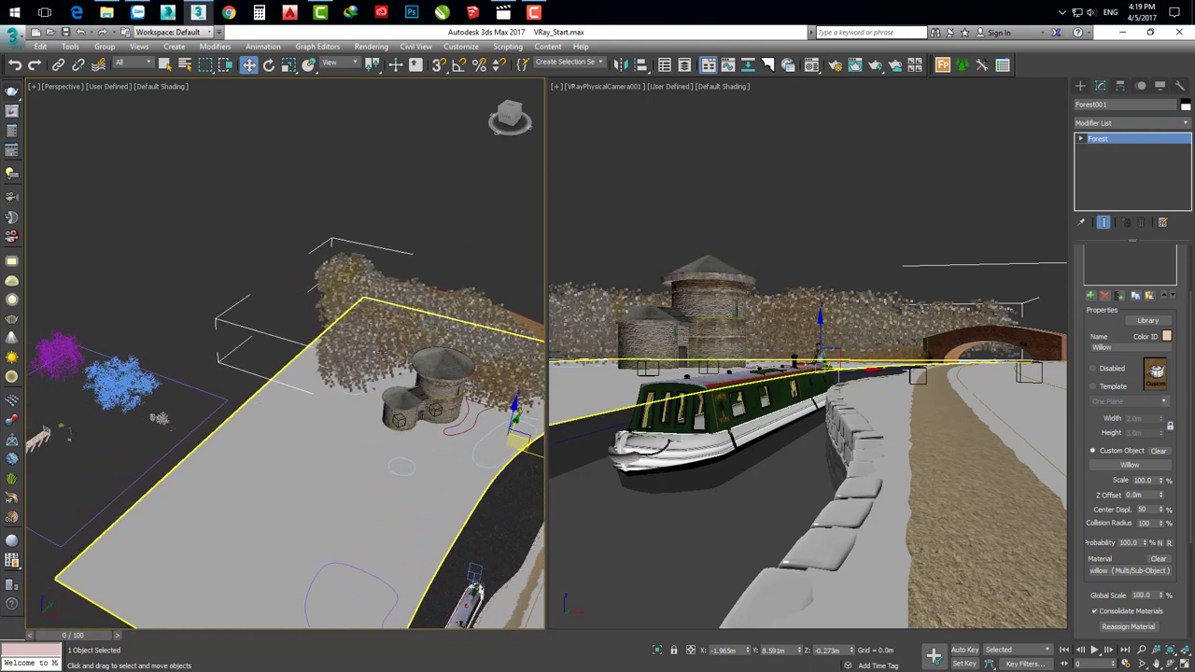
{"action": "mouse_move", "coordinate": [383, 349]}
{"action": "middle_mouse_down", "text": "alt"}
{"action": "mouse_move", "coordinate": [385, 382]}
{"action": "mouse_move", "coordinate": [402, 369]}
{"action": "middle_mouse_up", "text": "alt"}
{"action": "left_click", "coordinate": [161, 402]}
{"action": "left_click", "coordinate": [365, 388]}
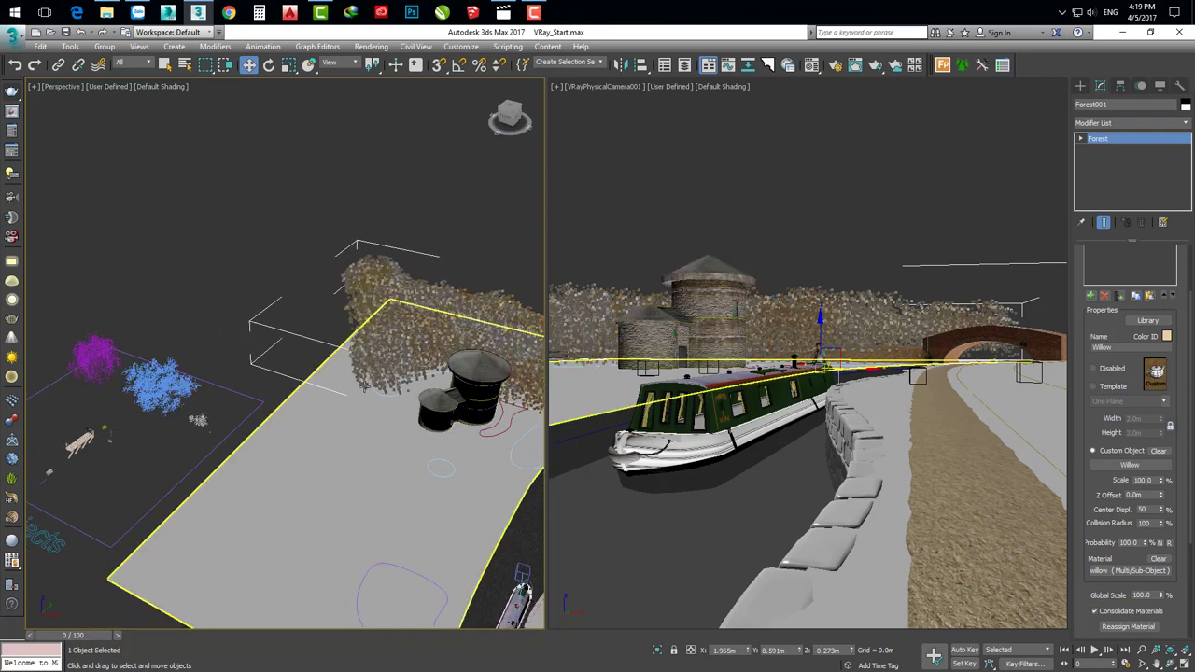
{"action": "middle_click_drag", "start_coordinate": [365, 388], "coordinate": [331, 393], "text": "alt"}
{"action": "left_click", "coordinate": [897, 345]}
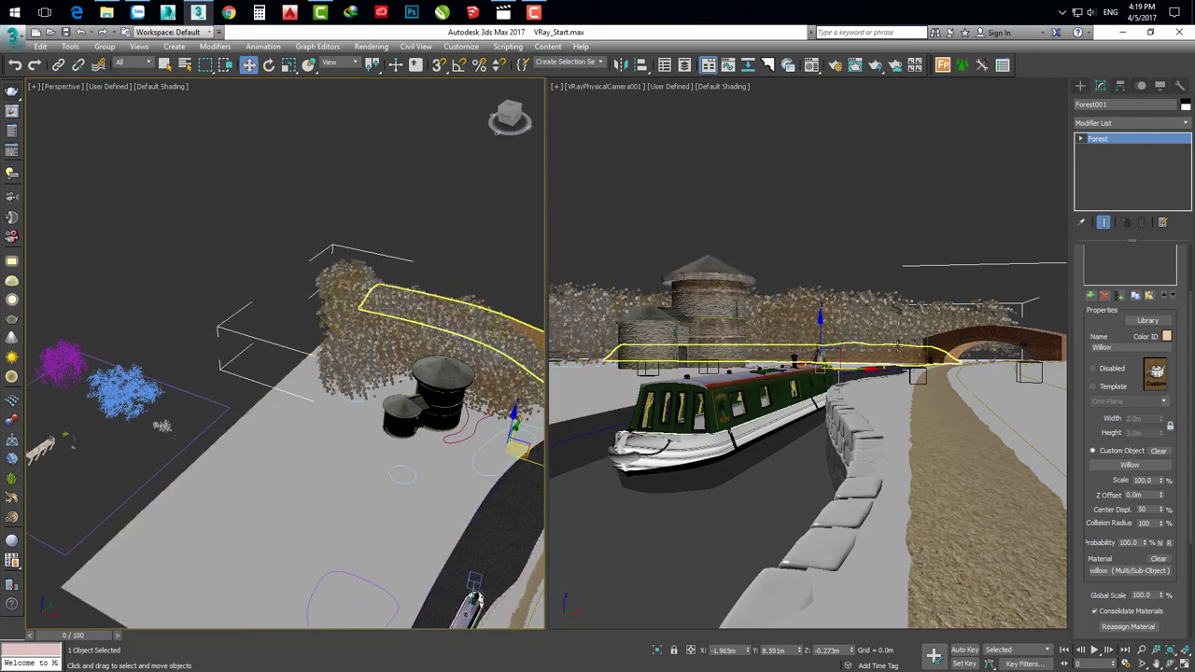
{"action": "left_click_drag", "start_coordinate": [1082, 485], "coordinate": [1083, 419]}
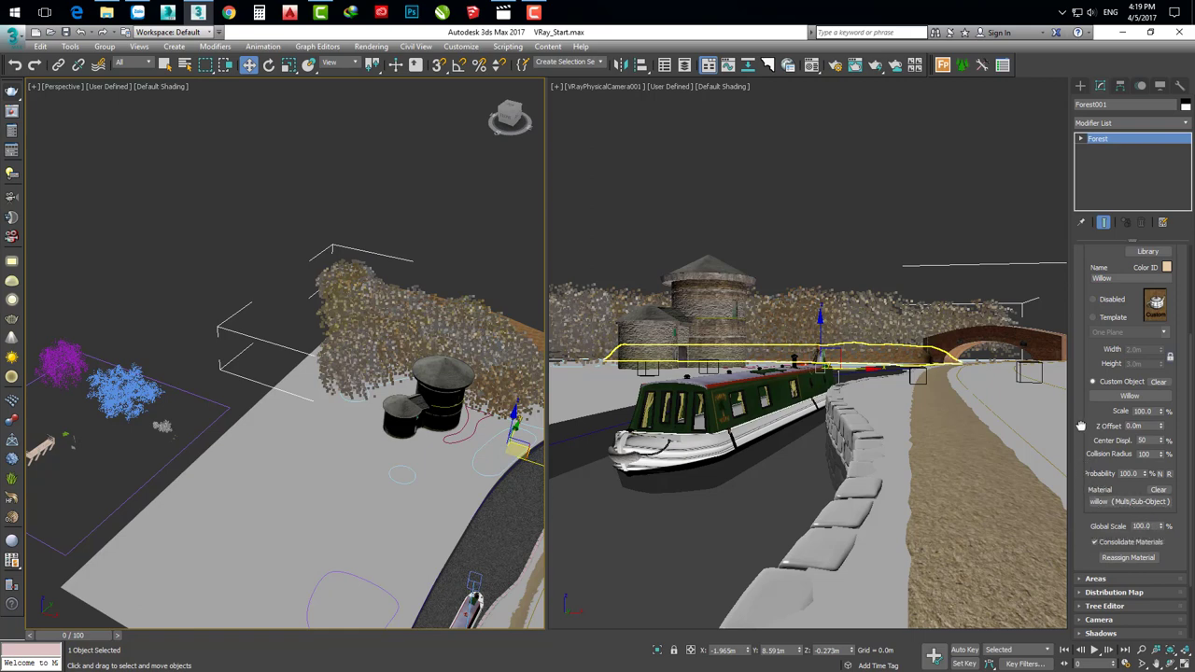
Collapse and re-expand the Geometry rollout, then add a 'New item' entry below Willow.
{"action": "left_click_drag", "start_coordinate": [1080, 426], "coordinate": [1081, 580]}
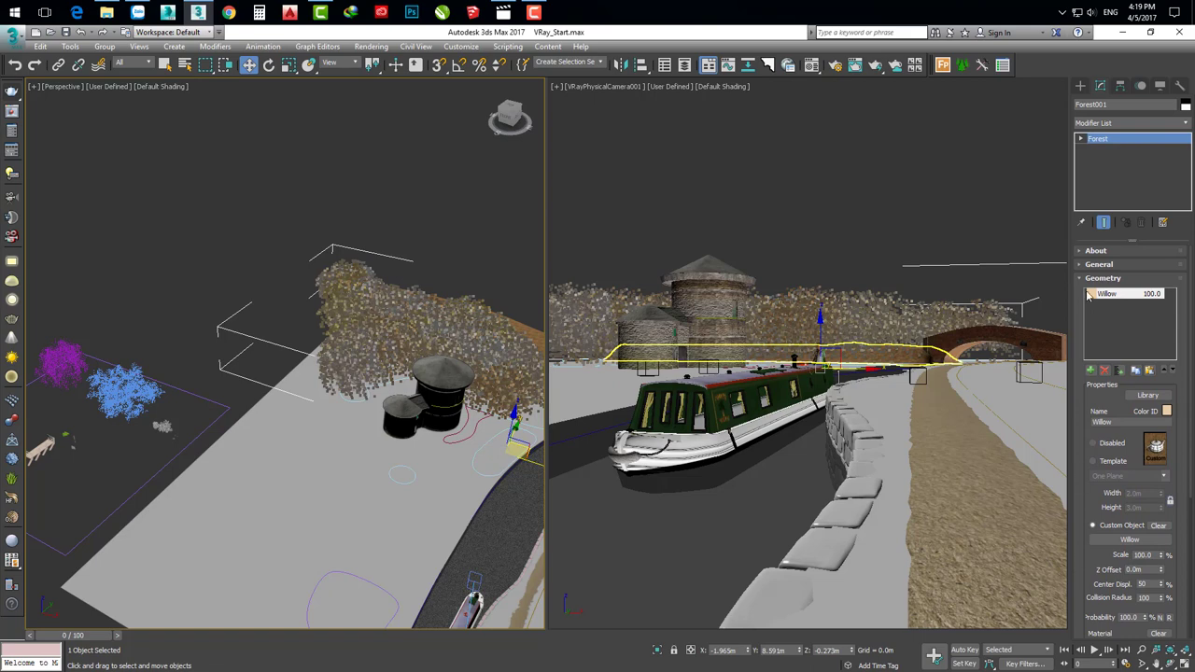
{"action": "left_click", "coordinate": [1090, 280]}
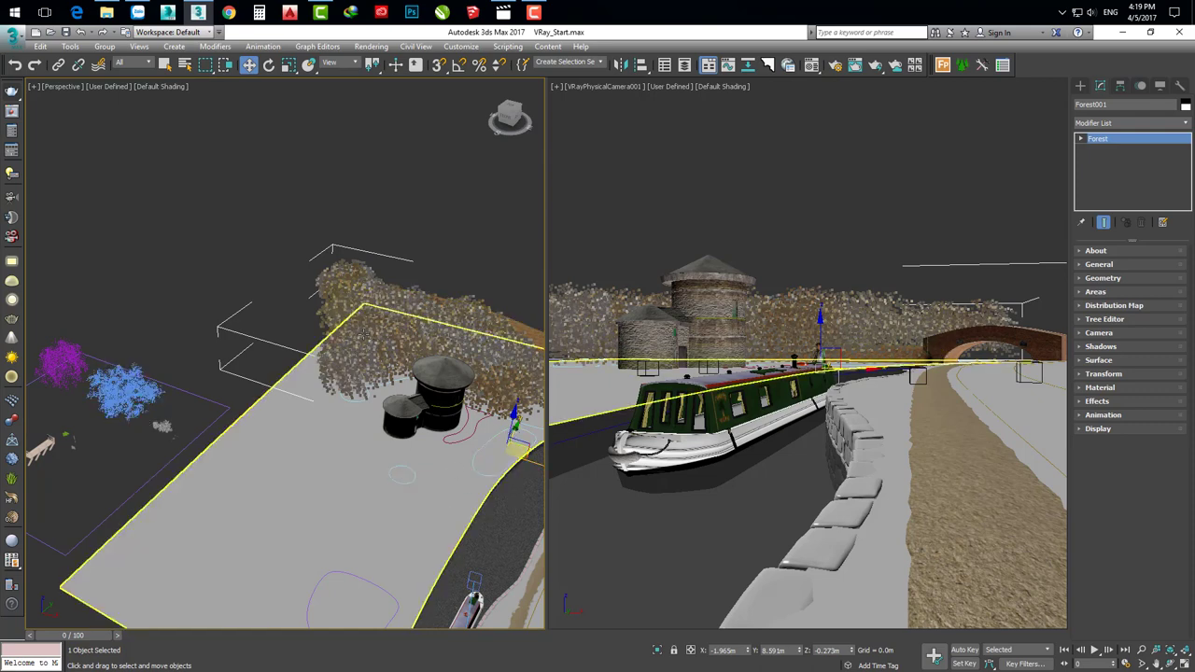
{"action": "middle_click_drag", "start_coordinate": [371, 333], "coordinate": [386, 307]}
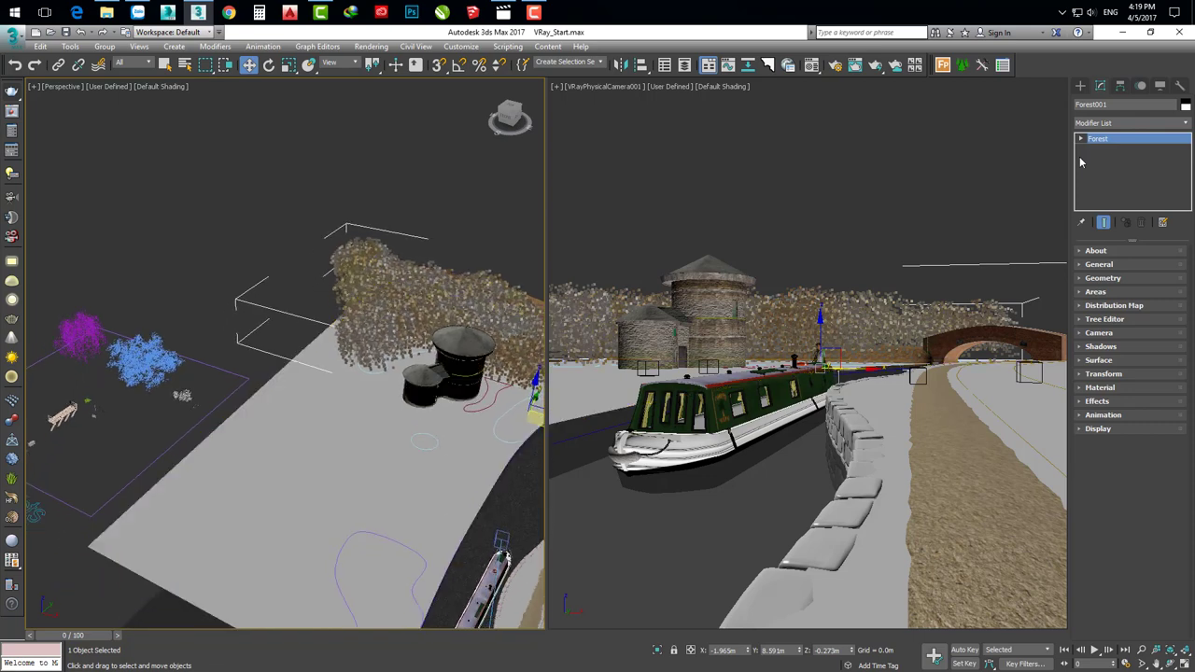
{"action": "left_click", "coordinate": [1107, 279]}
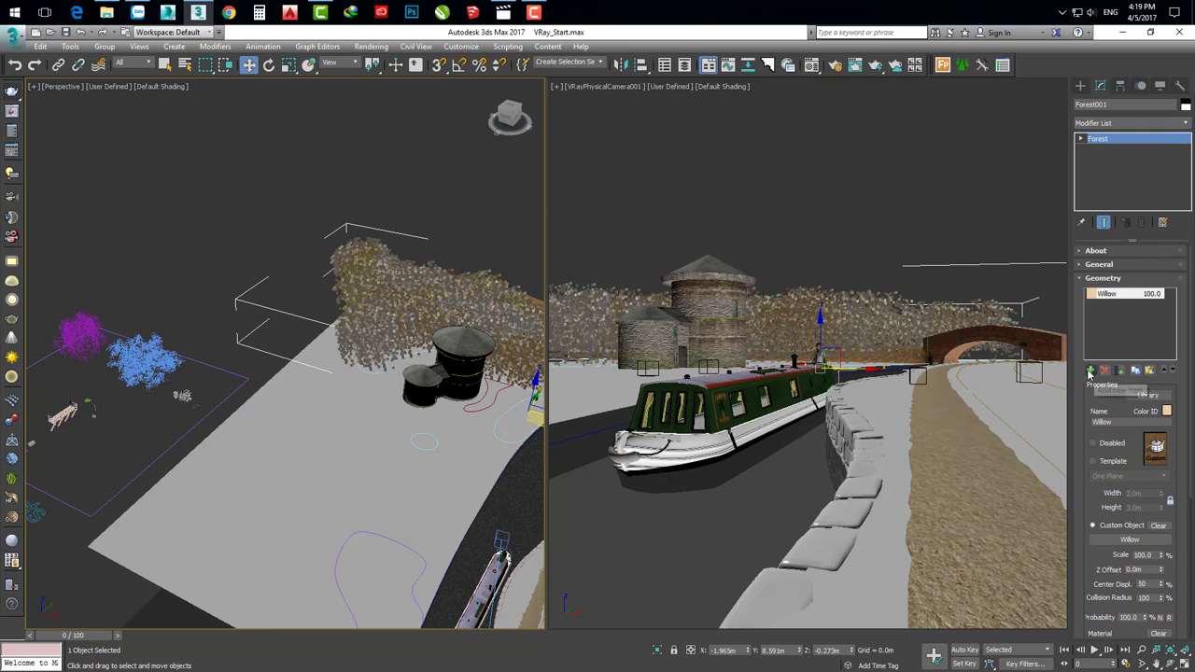
{"action": "left_click", "coordinate": [1090, 370]}
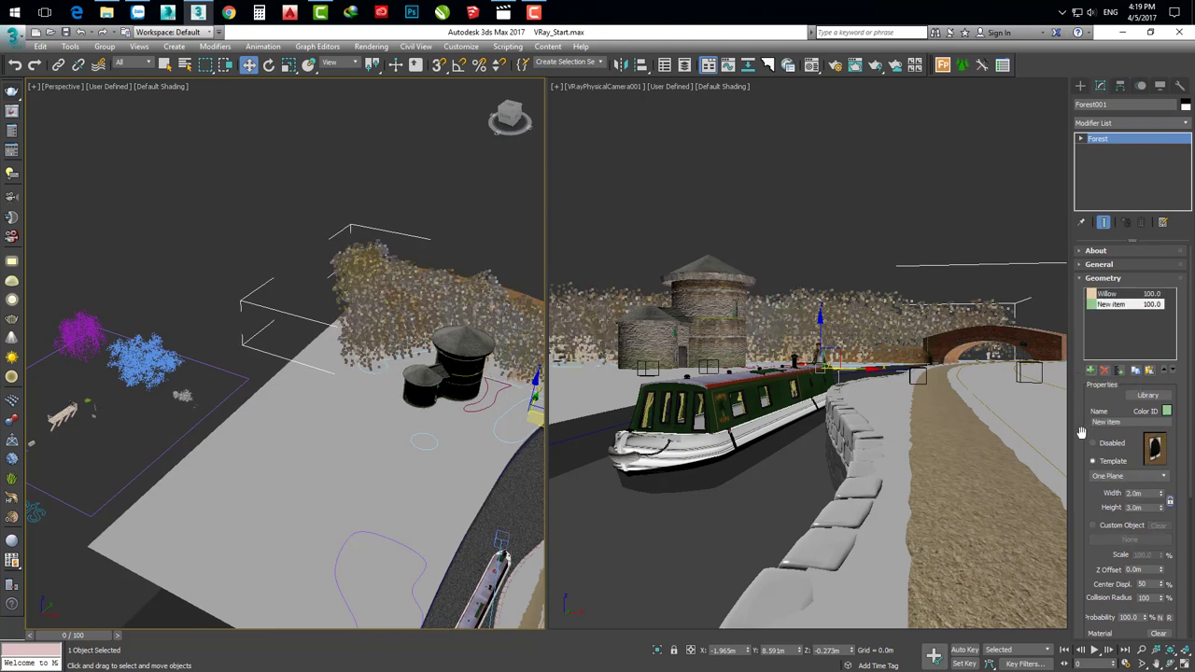
{"action": "scroll", "coordinate": [1082, 434], "scroll_direction": "down", "scroll_amount": 2}
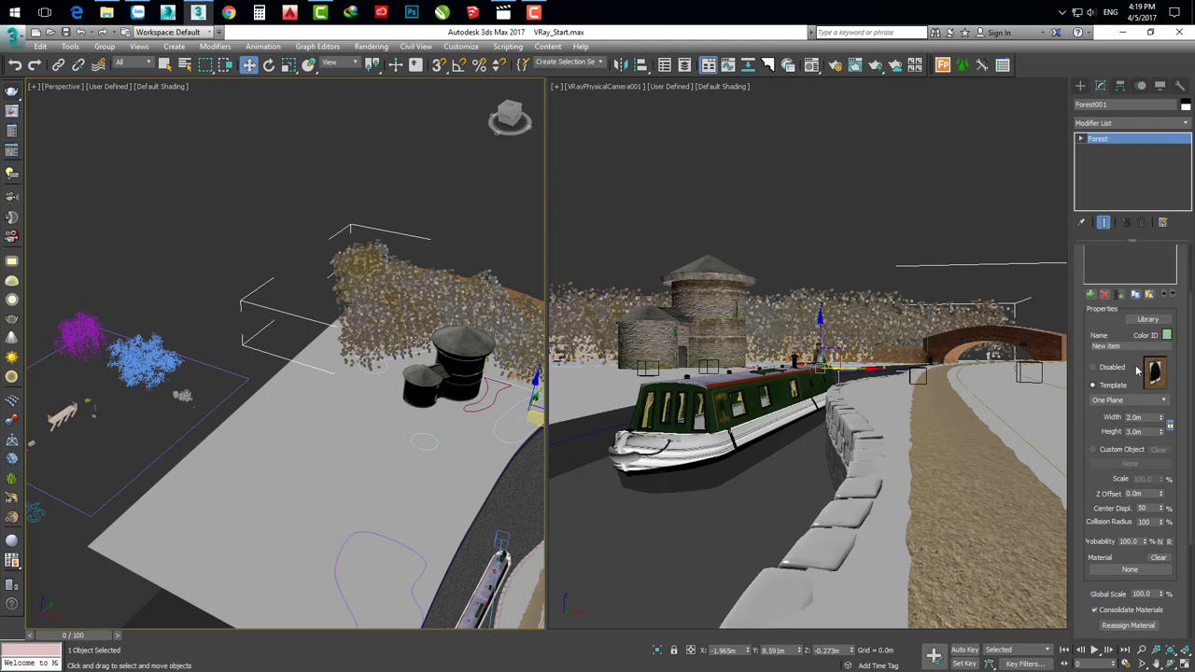
Set the new item to Custom Object using the yellow Oak tree from the scene.
{"action": "left_click", "coordinate": [1107, 454]}
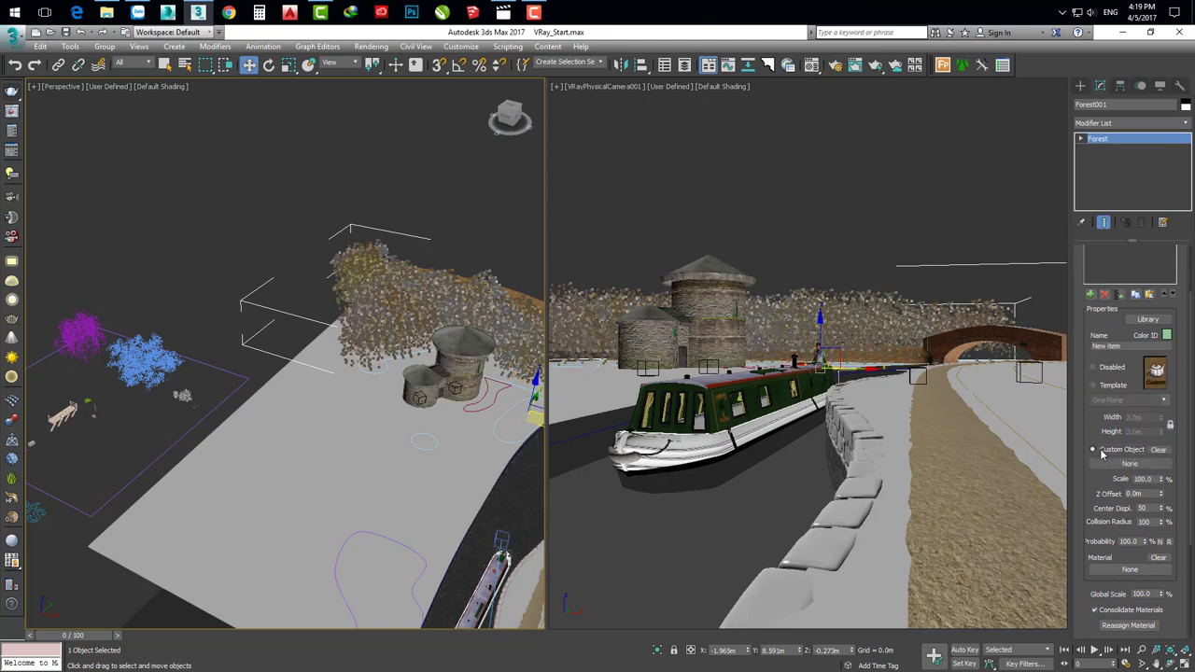
{"action": "left_click", "coordinate": [1130, 465]}
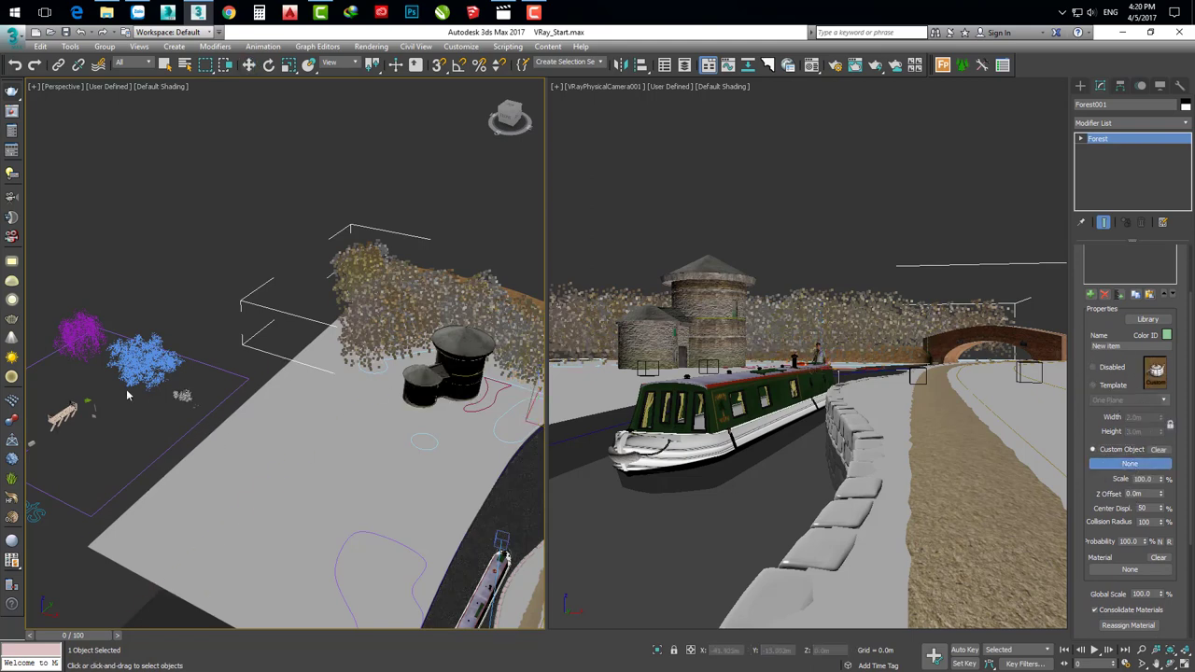
{"action": "left_click", "coordinate": [156, 363]}
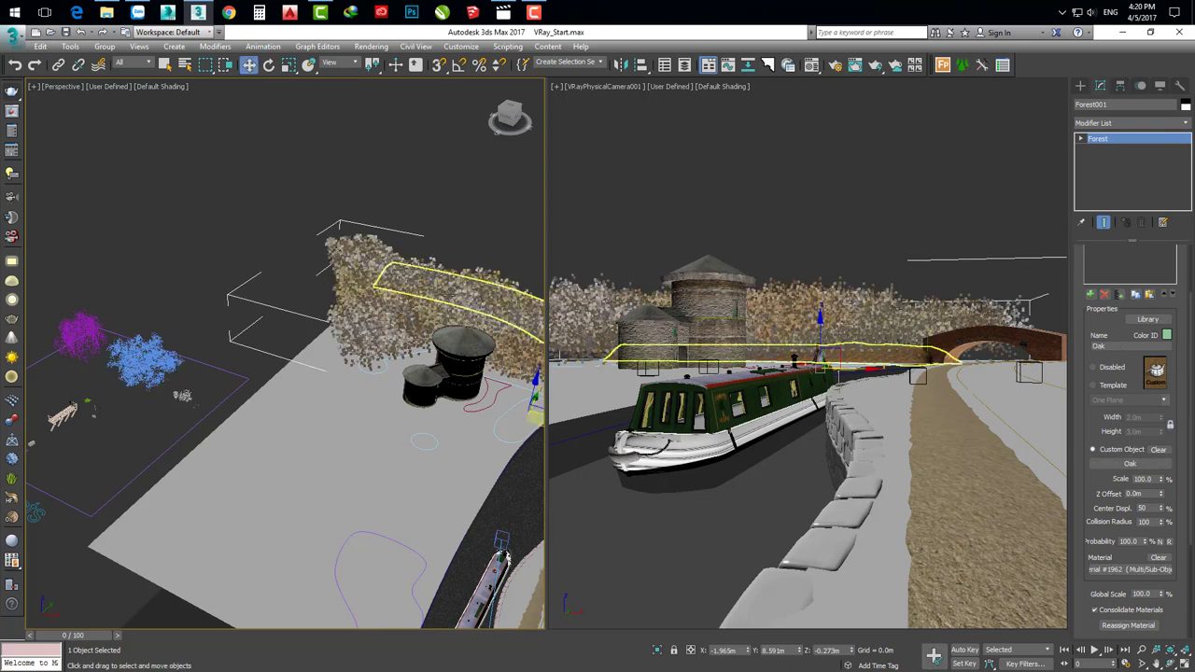
{"action": "key", "text": "z"}
Zoom out to the whole terrain and render the canal scene with V-Ray.
{"action": "scroll", "coordinate": [240, 570], "scroll_direction": "down", "scroll_amount": 3}
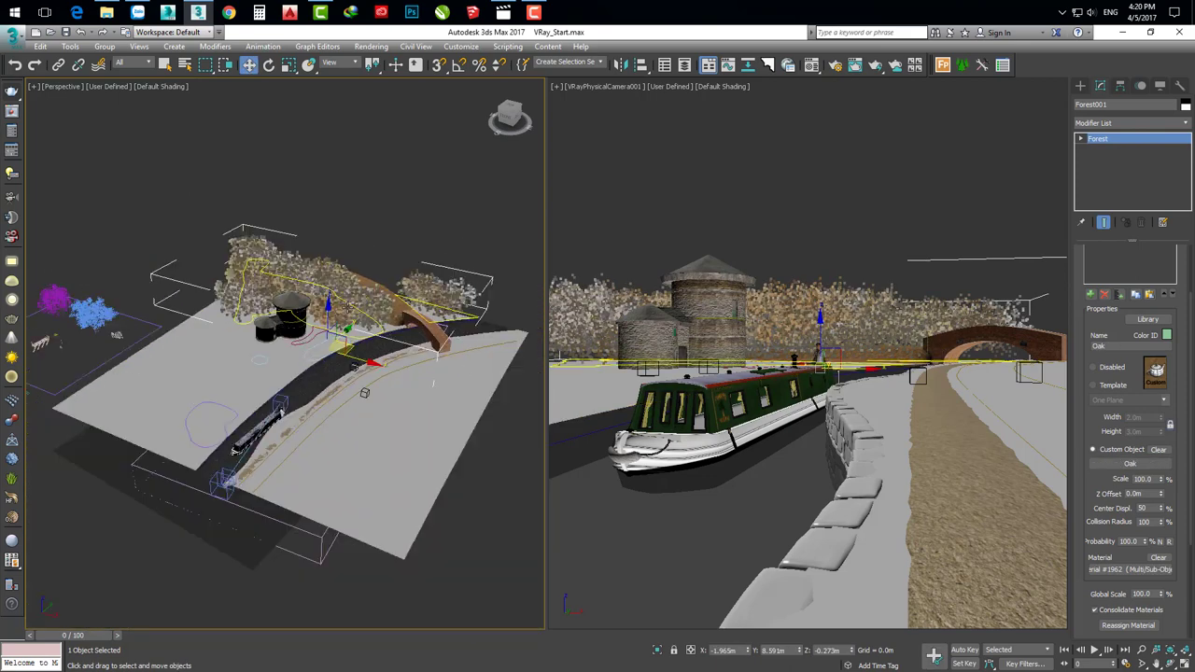
{"action": "middle_click_drag", "start_coordinate": [240, 571], "coordinate": [930, 397], "text": "alt"}
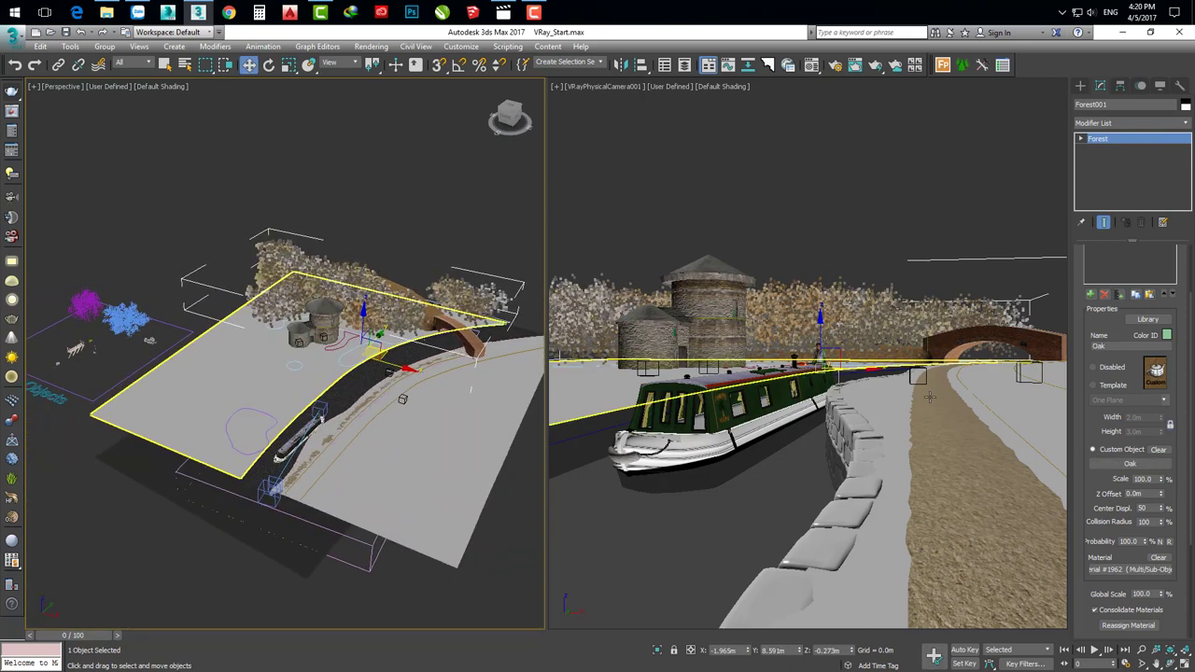
{"action": "left_click", "coordinate": [13, 92]}
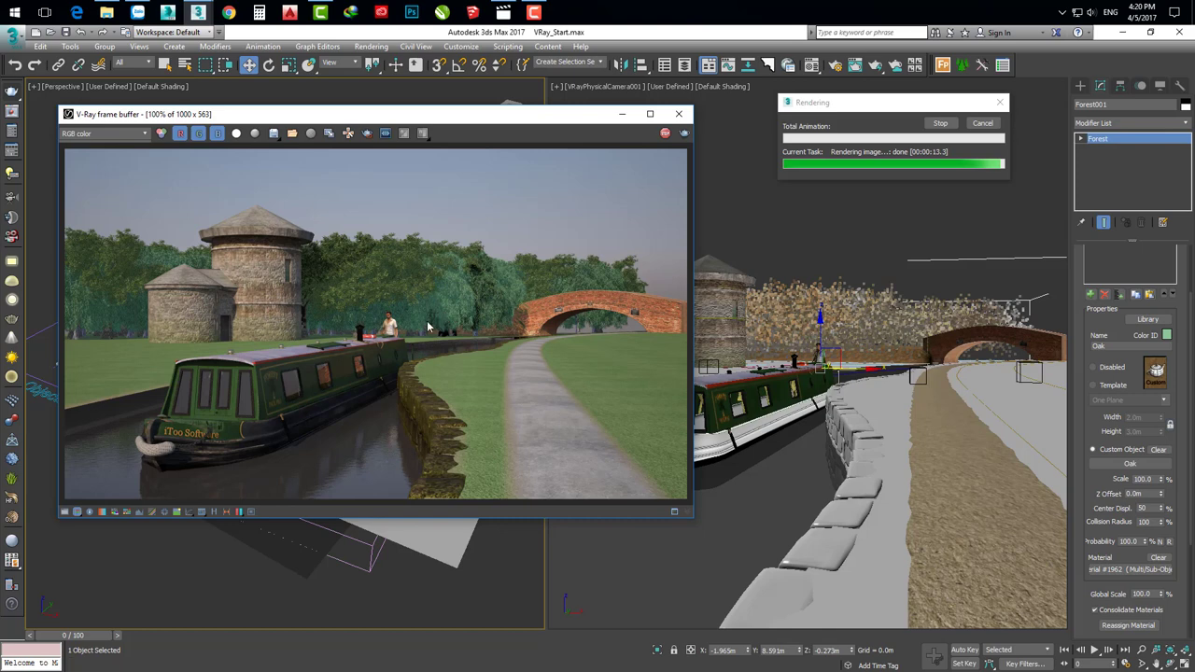
Move the V-Ray frame buffer window aside and close it.
{"action": "mouse_move", "coordinate": [506, 121]}
{"action": "left_mouse_down"}
{"action": "mouse_move", "coordinate": [529, 104]}
{"action": "mouse_move", "coordinate": [484, 98]}
{"action": "left_mouse_up"}
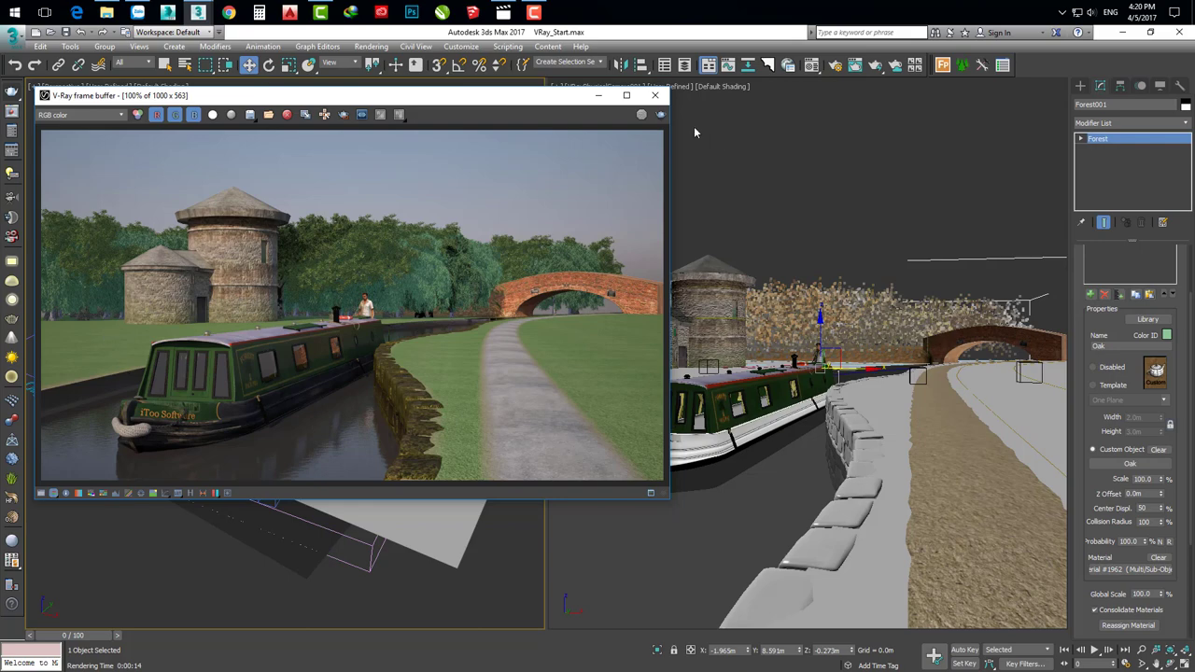
{"action": "left_click", "coordinate": [657, 97]}
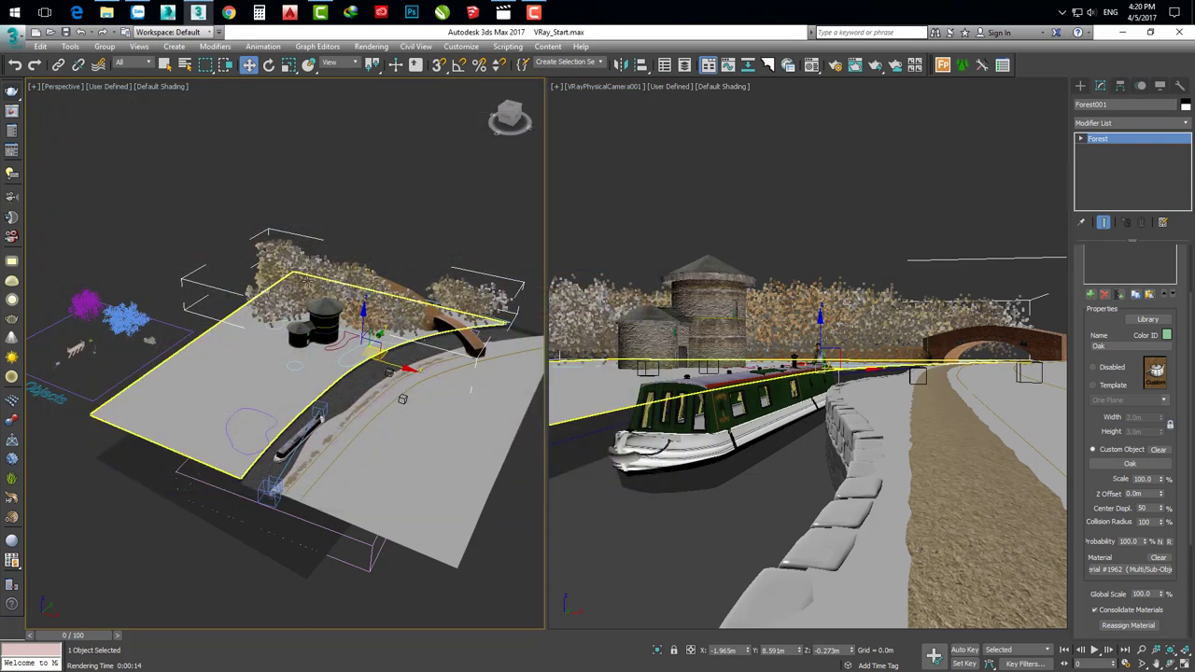
Zoom and orbit the perspective view, then set the Selection Filter to Shapes.
{"action": "scroll", "coordinate": [320, 370], "scroll_direction": "up", "scroll_amount": 2}
{"action": "scroll", "coordinate": [327, 371], "scroll_direction": "up", "scroll_amount": 2}
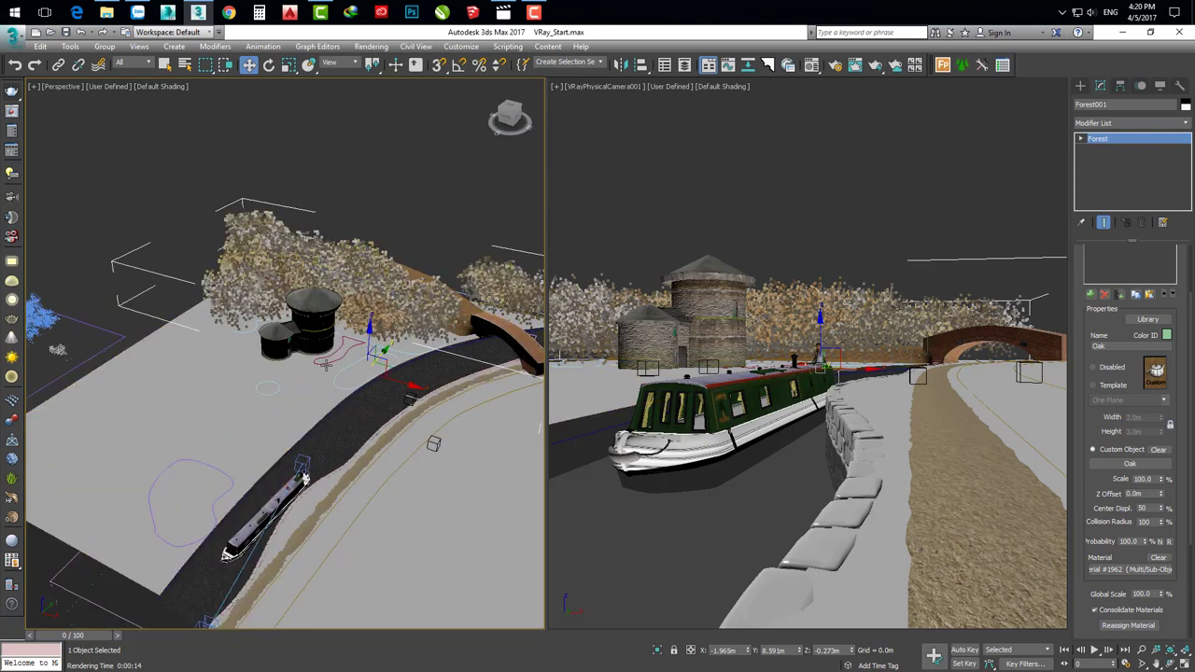
{"action": "middle_click_drag", "start_coordinate": [289, 377], "coordinate": [310, 368]}
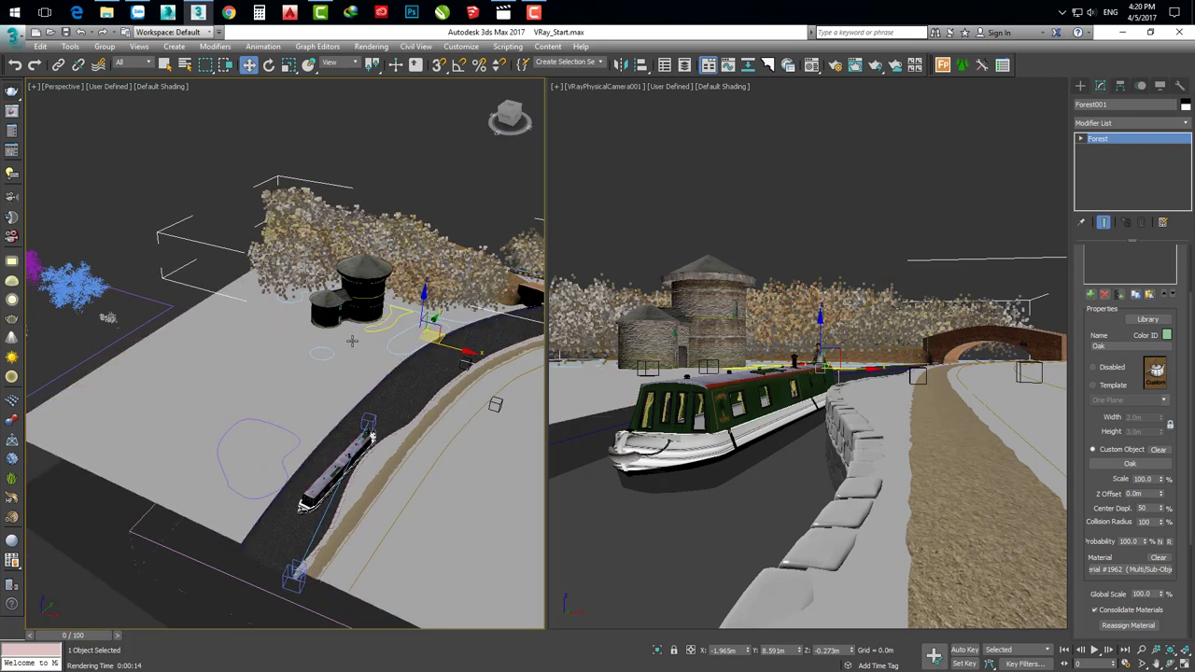
{"action": "mouse_move", "coordinate": [345, 339]}
{"action": "middle_mouse_down", "text": "alt"}
{"action": "mouse_move", "coordinate": [354, 335]}
{"action": "mouse_move", "coordinate": [337, 351]}
{"action": "middle_mouse_up", "text": "alt"}
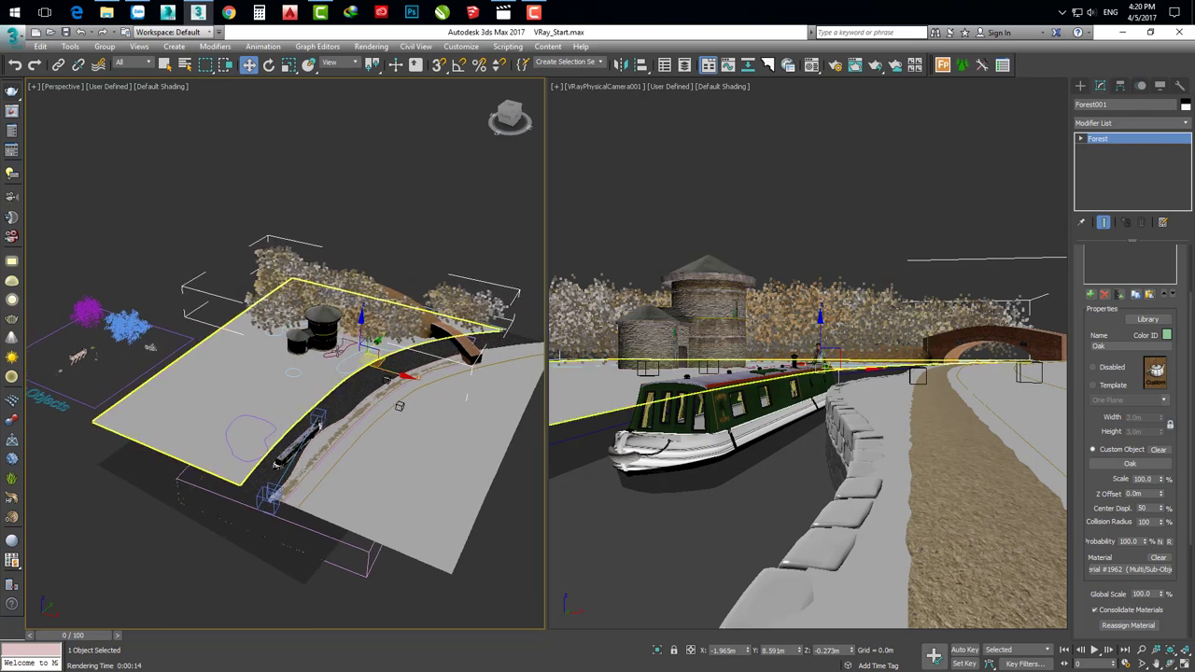
{"action": "left_click", "coordinate": [132, 65]}
{"action": "left_click", "coordinate": [128, 90]}
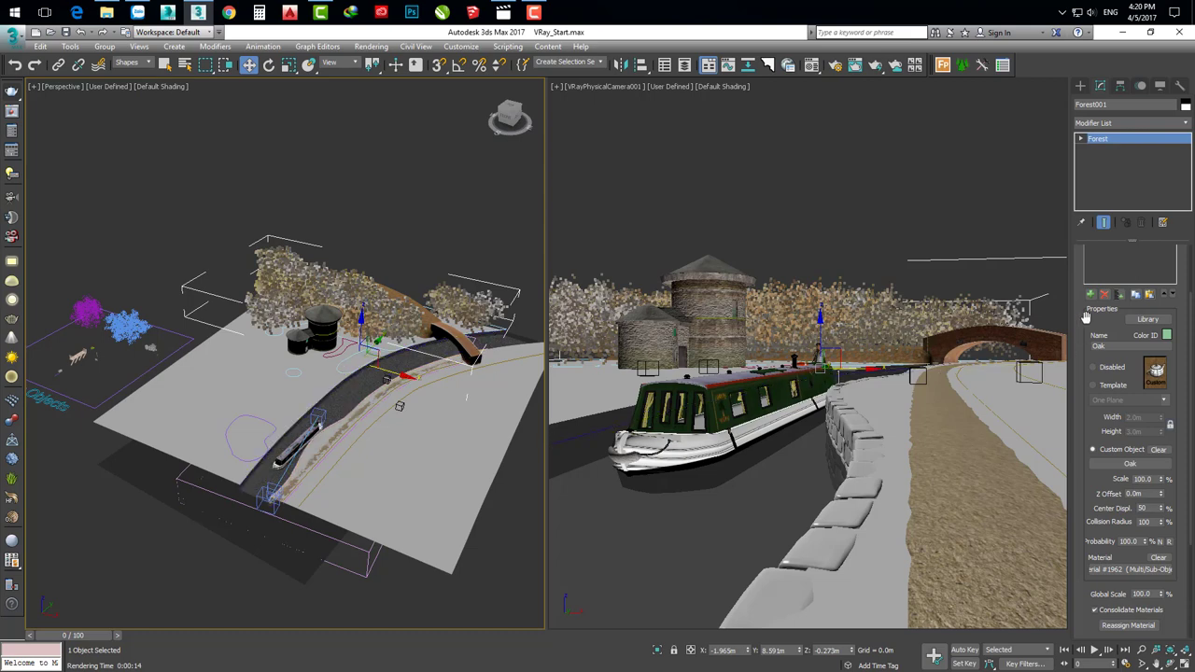
Collapse the Forest object's Geometry rollout.
{"action": "left_click_drag", "start_coordinate": [1083, 319], "coordinate": [1082, 396]}
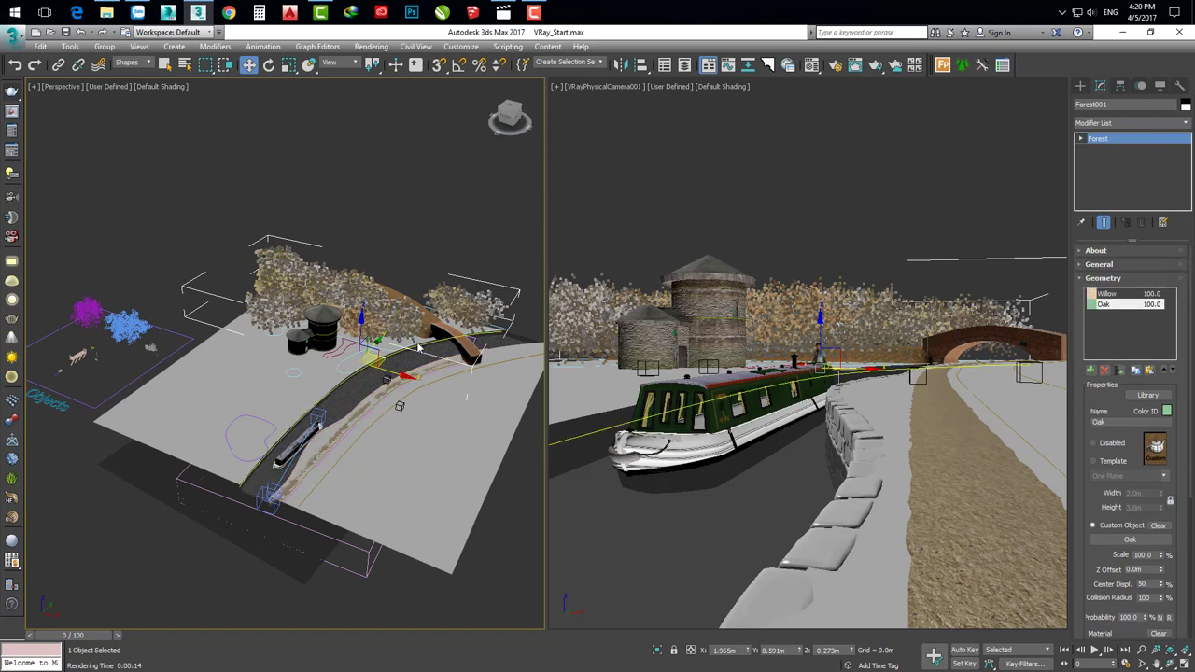
{"action": "middle_click_drag", "start_coordinate": [413, 332], "coordinate": [392, 362]}
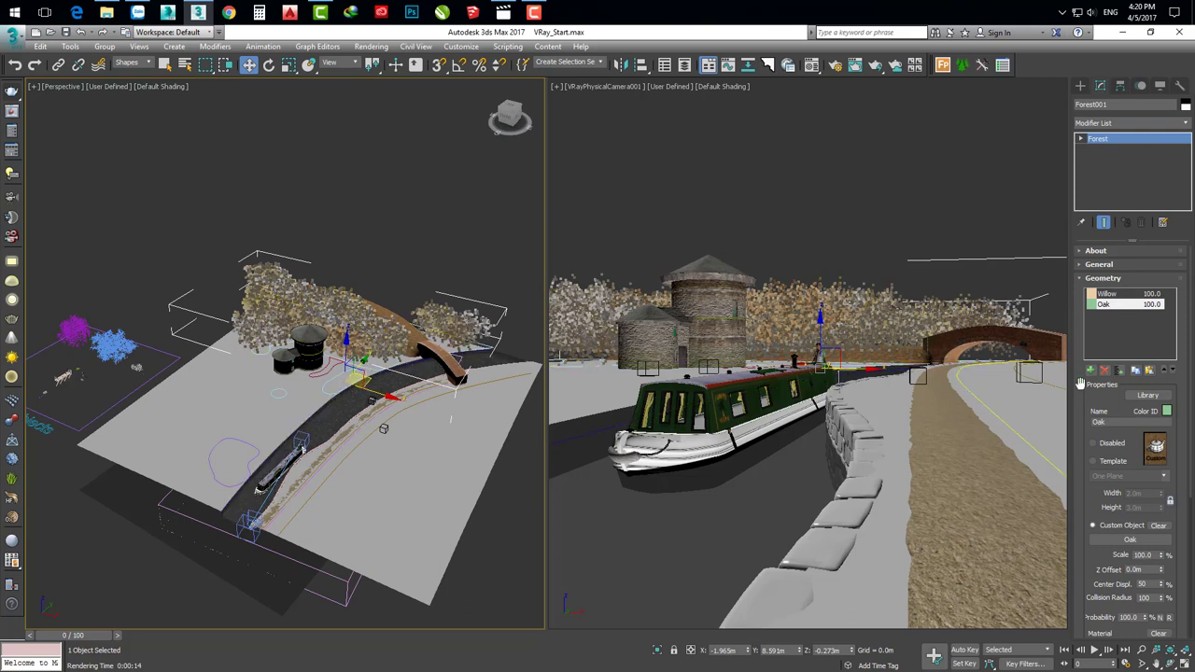
{"action": "left_click", "coordinate": [1102, 278]}
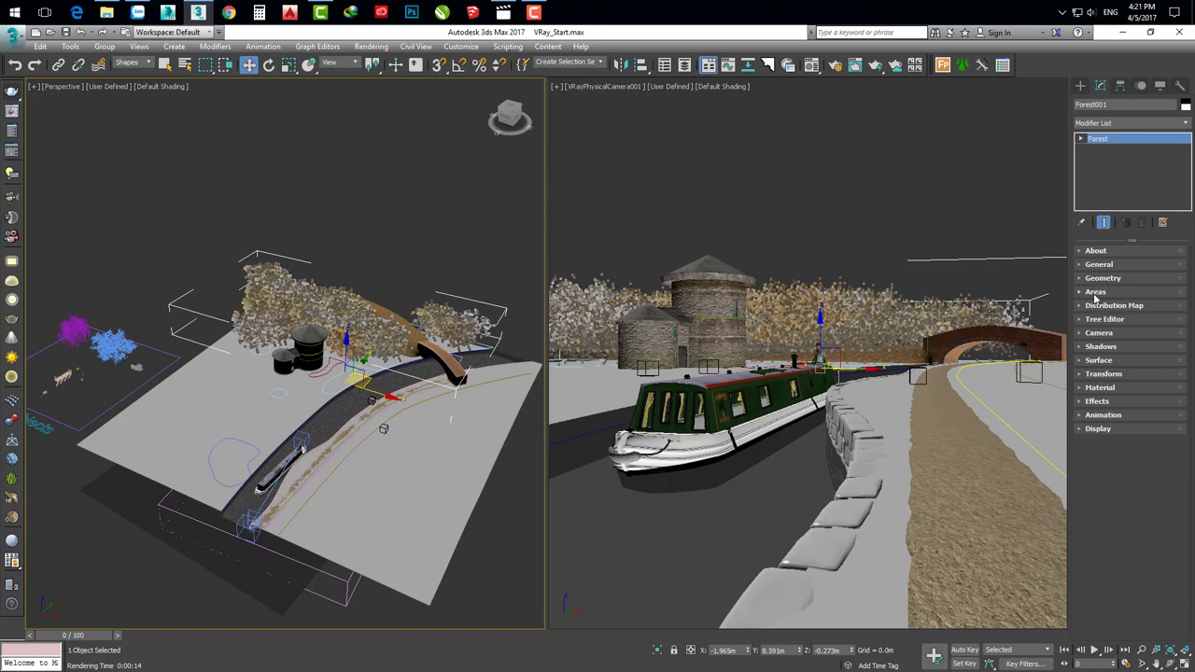
In the Areas rollout, add Spline_Trees_2 as a second spline area.
{"action": "left_click", "coordinate": [1097, 293]}
{"action": "scroll", "coordinate": [1080, 332], "scroll_direction": "up", "scroll_amount": 3}
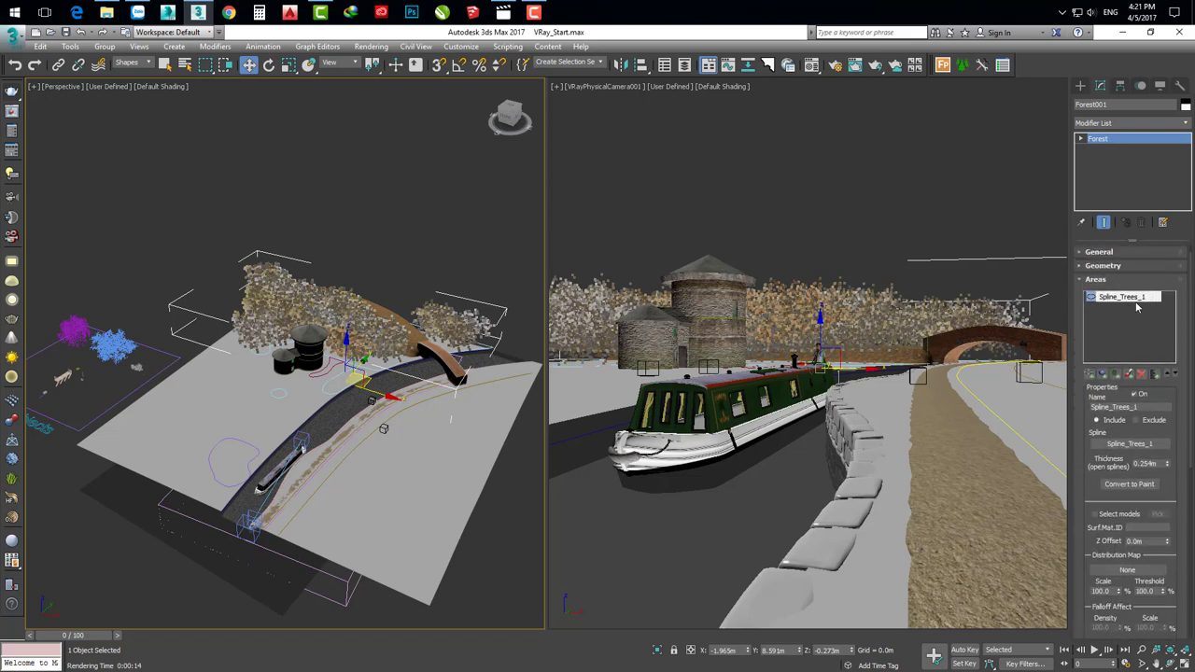
{"action": "left_click", "coordinate": [1148, 304]}
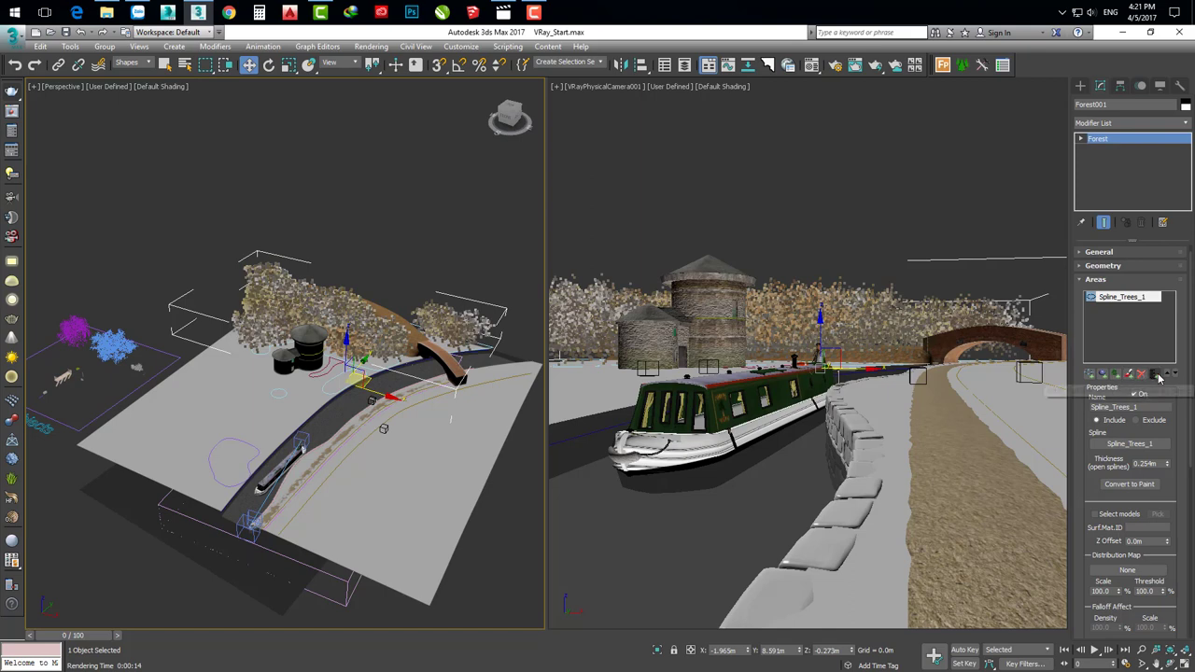
{"action": "left_click", "coordinate": [1089, 374]}
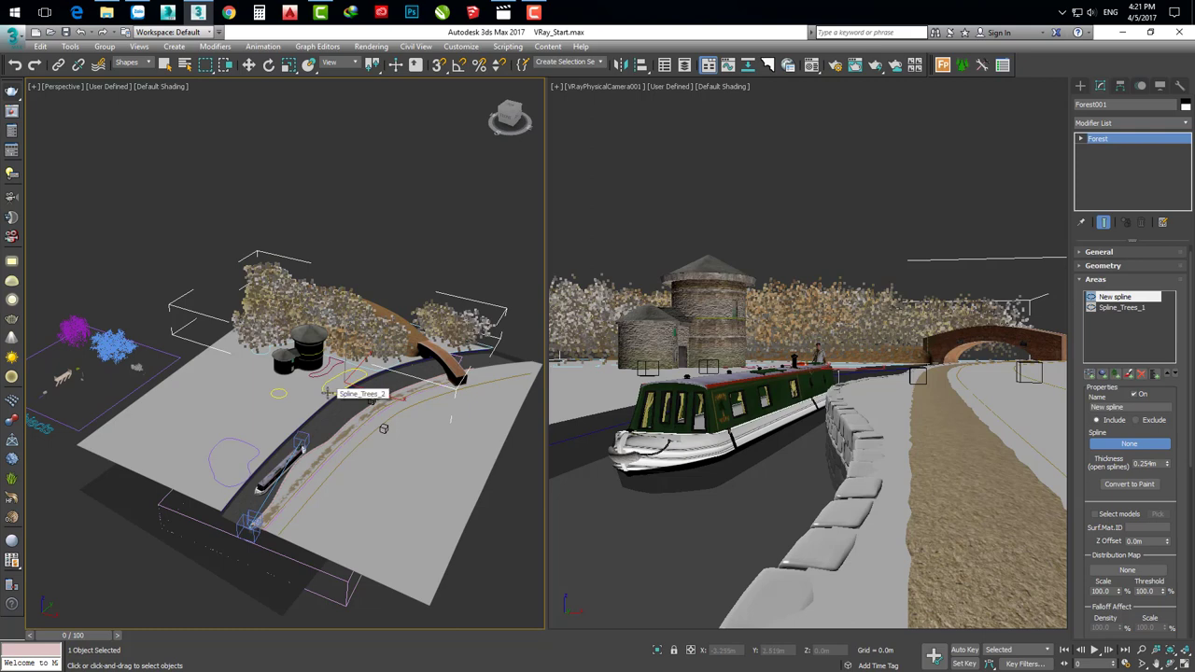
{"action": "left_click", "coordinate": [338, 390]}
Add another spline area for Spline_Trees_3, then select the Spline_Trees_2 shape.
{"action": "scroll", "coordinate": [340, 374], "scroll_direction": "up", "scroll_amount": 3}
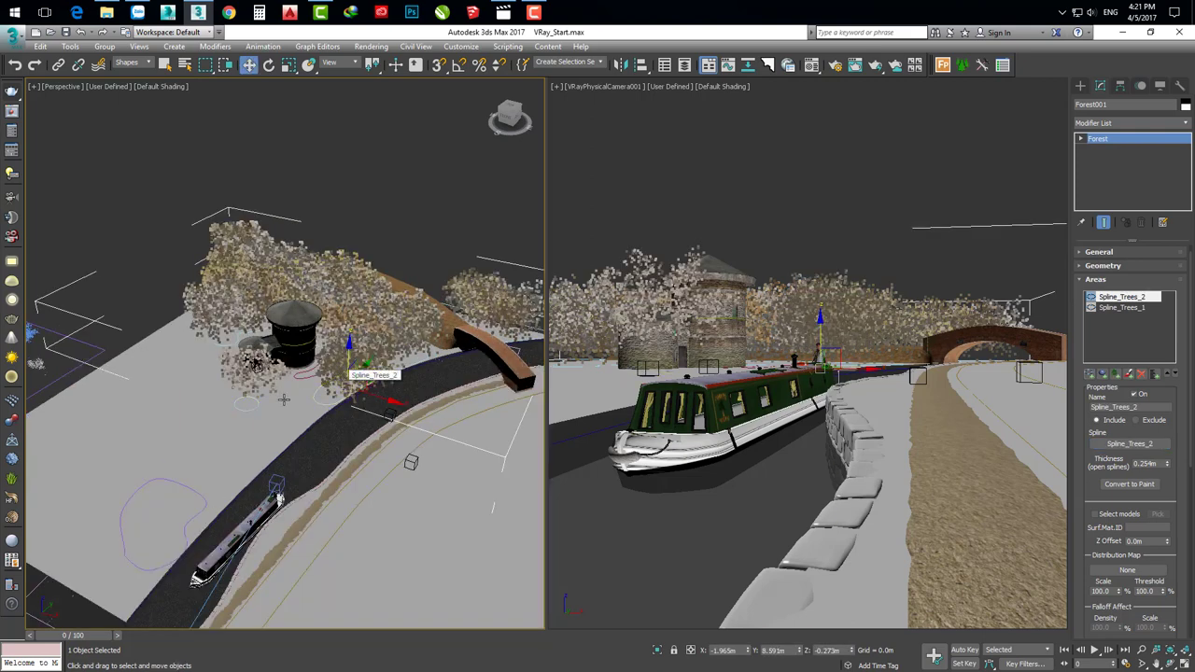
{"action": "scroll", "coordinate": [370, 404], "scroll_direction": "down", "scroll_amount": 3}
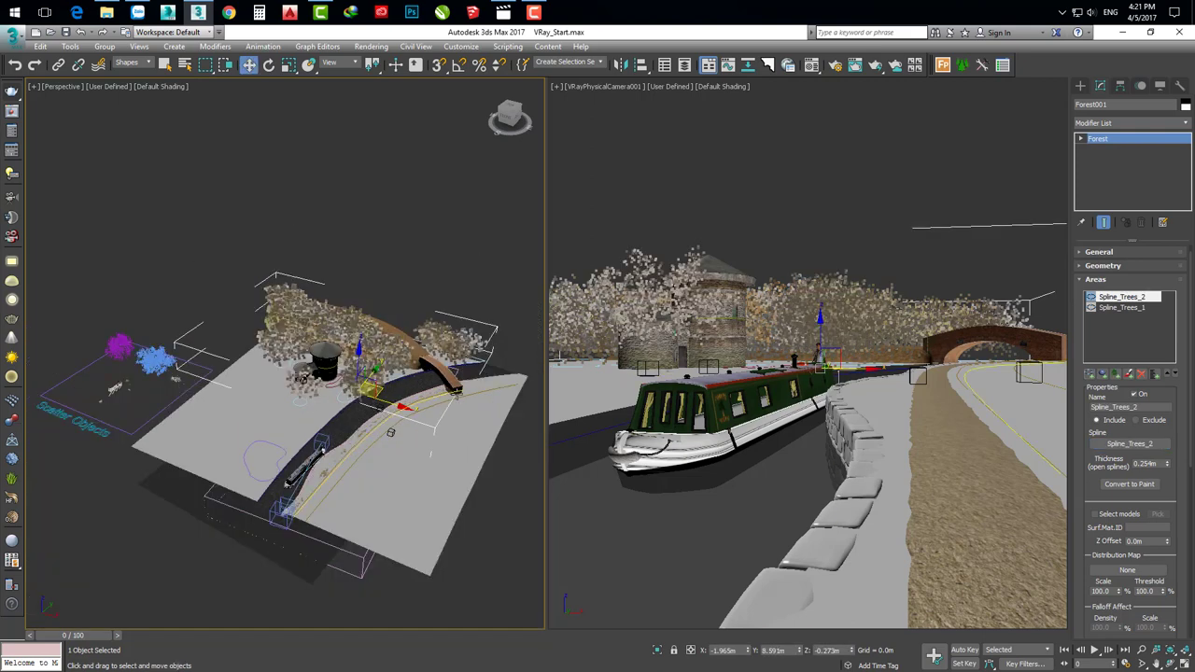
{"action": "left_click", "coordinate": [1090, 373]}
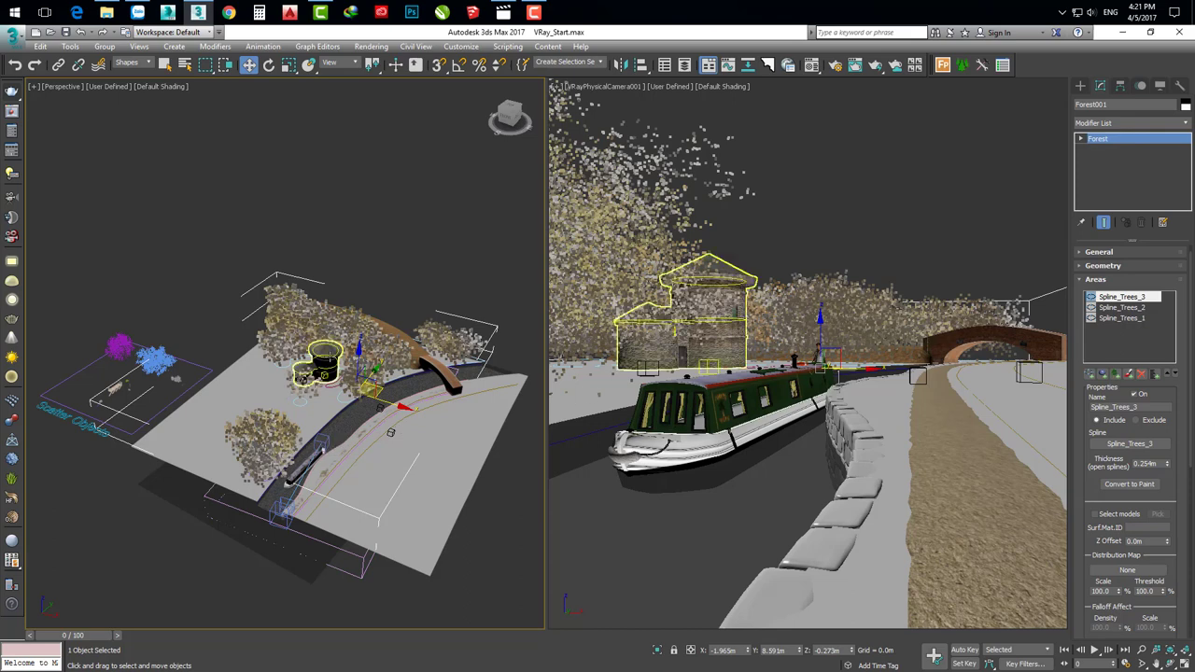
{"action": "scroll", "coordinate": [284, 421], "scroll_direction": "up", "scroll_amount": 2}
{"action": "scroll", "coordinate": [341, 417], "scroll_direction": "up", "scroll_amount": 3}
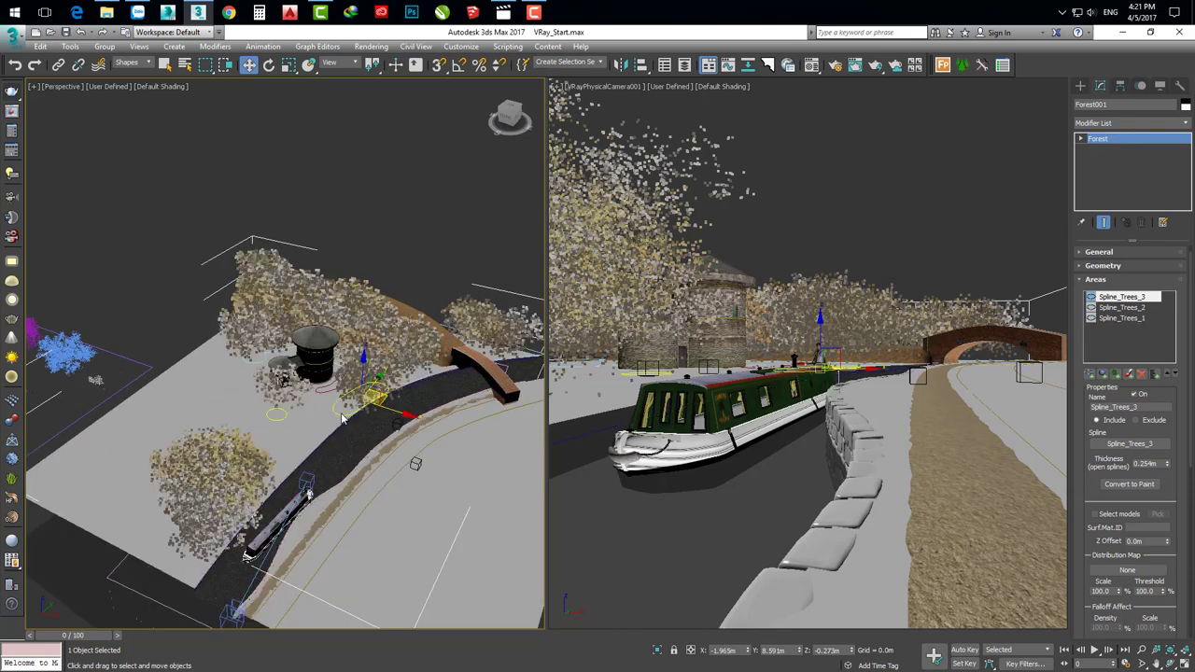
{"action": "left_click", "coordinate": [342, 411]}
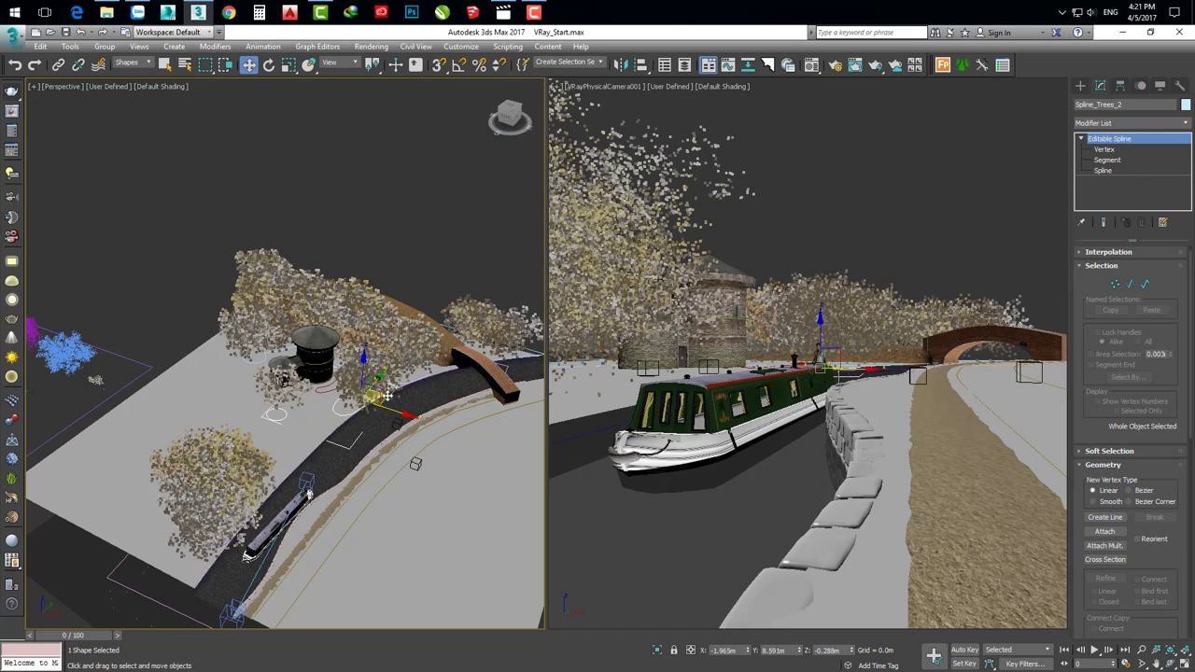
Shift the Spline_Trees_2 boundary slightly to reposition its trees.
{"action": "mouse_move", "coordinate": [355, 412]}
{"action": "left_mouse_down"}
{"action": "mouse_move", "coordinate": [238, 420]}
{"action": "mouse_move", "coordinate": [352, 411]}
{"action": "mouse_move", "coordinate": [423, 371]}
{"action": "left_mouse_up"}
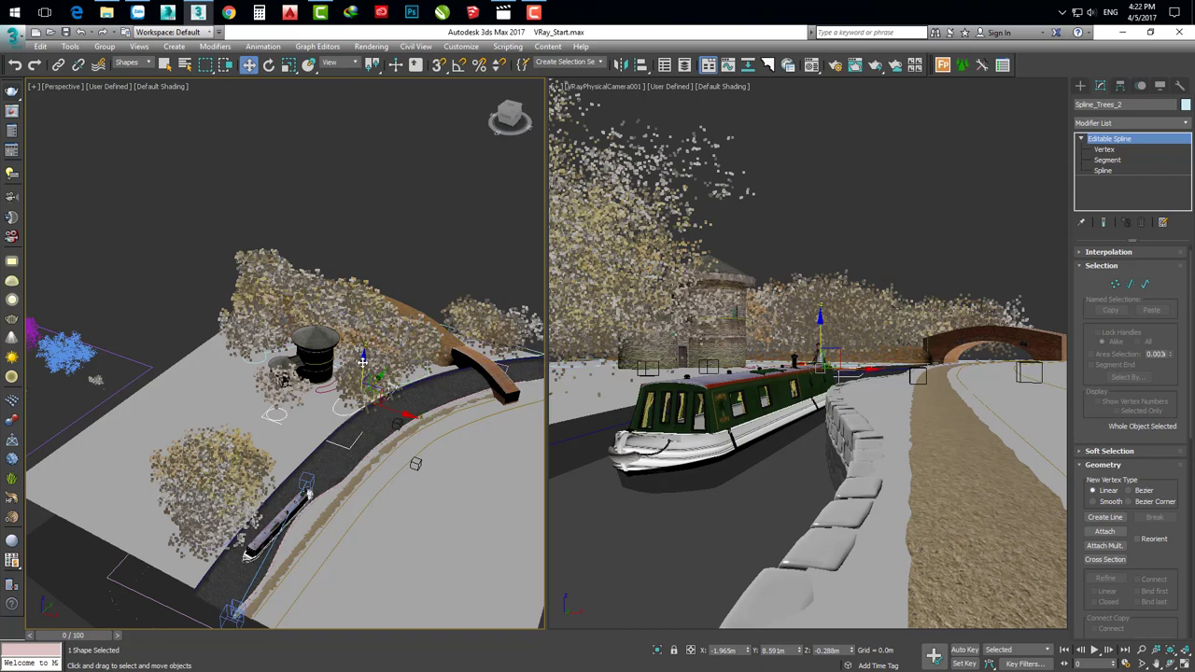
{"action": "mouse_move", "coordinate": [352, 401]}
{"action": "left_mouse_down"}
{"action": "mouse_move", "coordinate": [397, 171]}
{"action": "mouse_move", "coordinate": [378, 264]}
{"action": "mouse_move", "coordinate": [394, 331]}
{"action": "left_mouse_up"}
{"action": "mouse_move", "coordinate": [425, 395]}
{"action": "middle_mouse_down"}
{"action": "mouse_move", "coordinate": [376, 366]}
{"action": "mouse_move", "coordinate": [405, 379]}
{"action": "middle_mouse_up"}
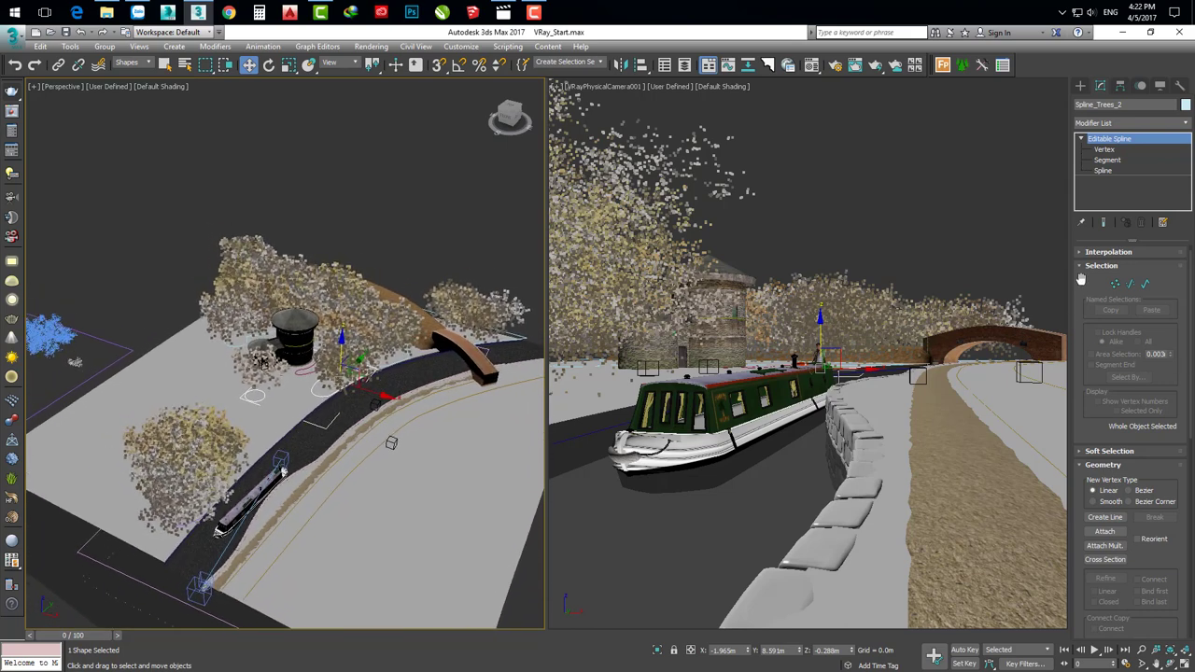
{"action": "left_click_drag", "start_coordinate": [1080, 279], "coordinate": [1066, 468]}
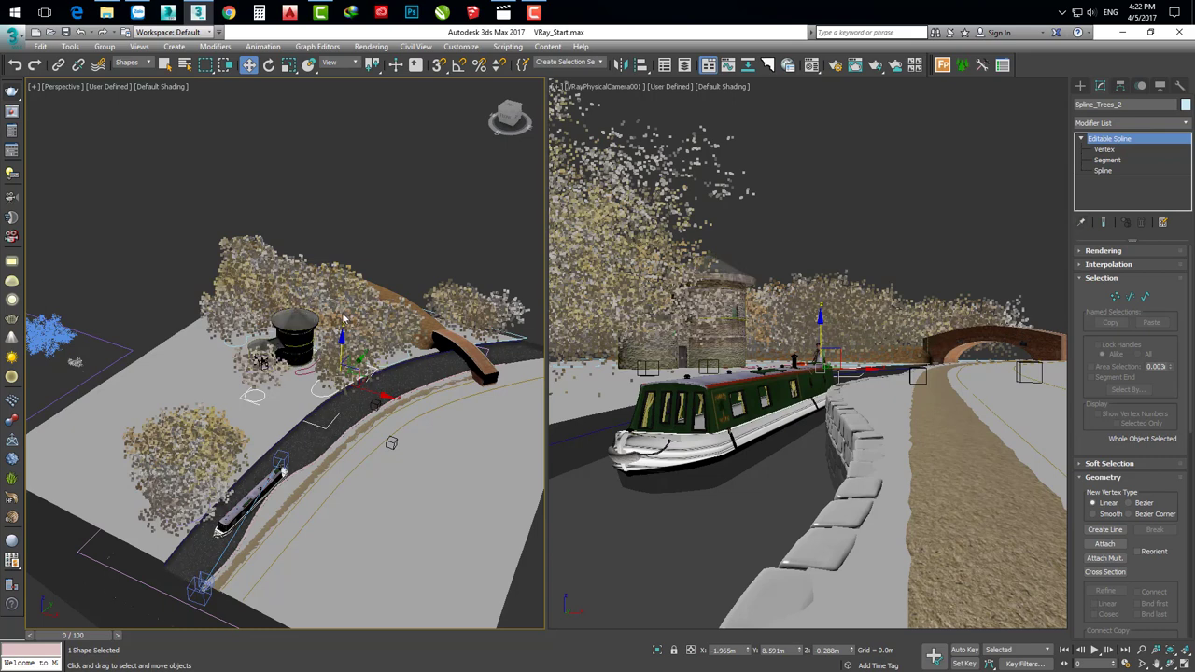
Set the Selection Filter back to All and reselect the Forest object.
{"action": "left_click", "coordinate": [238, 254]}
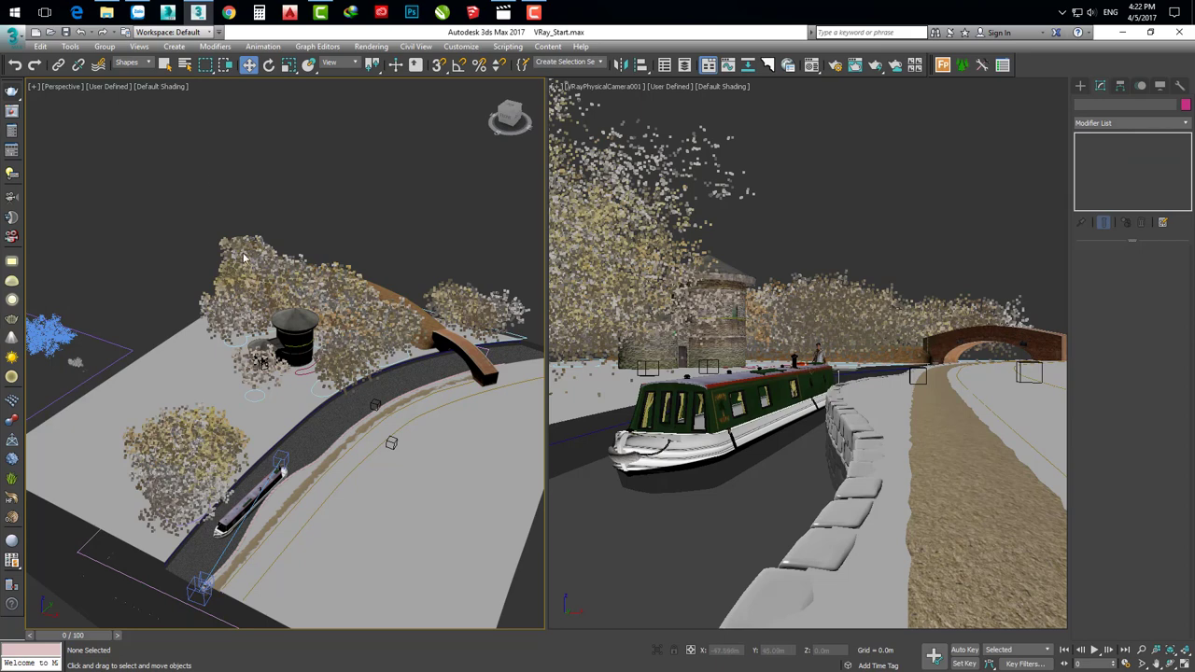
{"action": "left_click", "coordinate": [140, 64]}
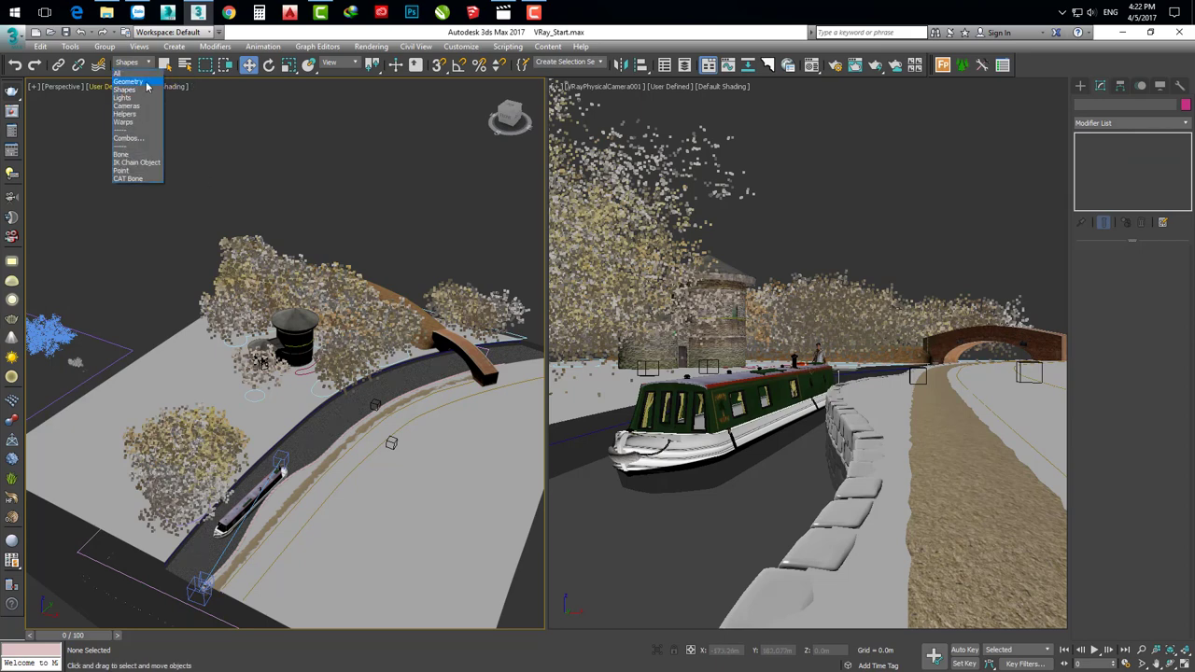
{"action": "left_click", "coordinate": [125, 74]}
{"action": "left_click", "coordinate": [245, 262]}
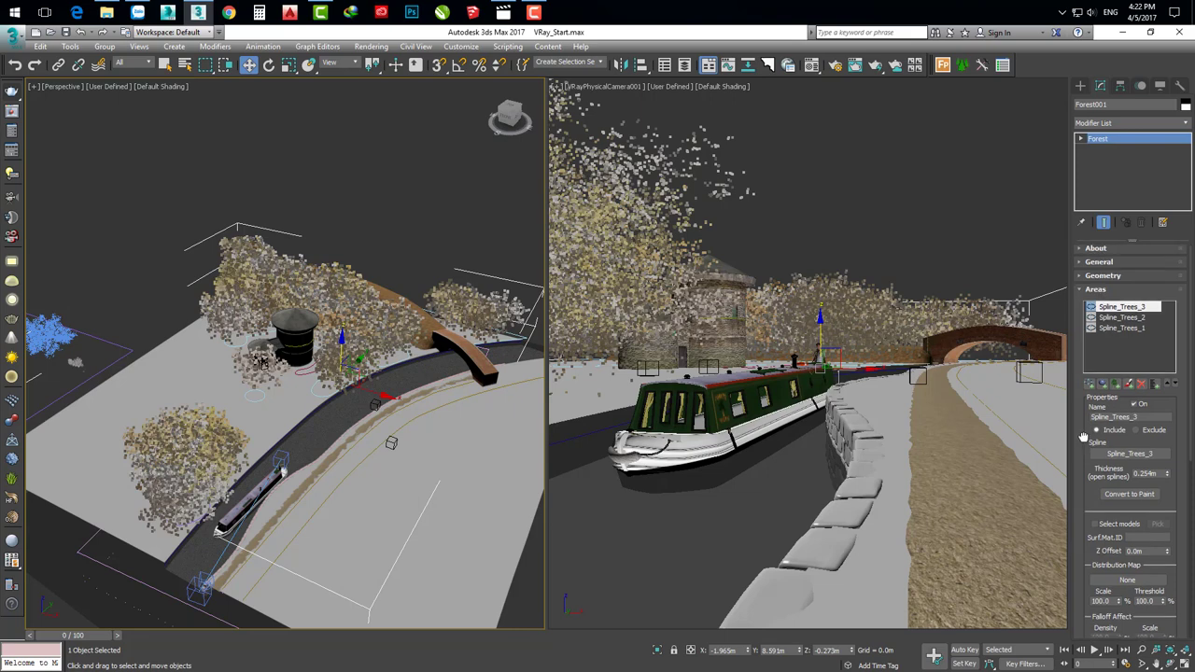
Set Forest001's Spline_Trees_3 area to Exclude so no trees grow in the circle.
{"action": "scroll", "coordinate": [1085, 442], "scroll_direction": "down", "scroll_amount": 1}
{"action": "scroll", "coordinate": [1086, 443], "scroll_direction": "up", "scroll_amount": 1}
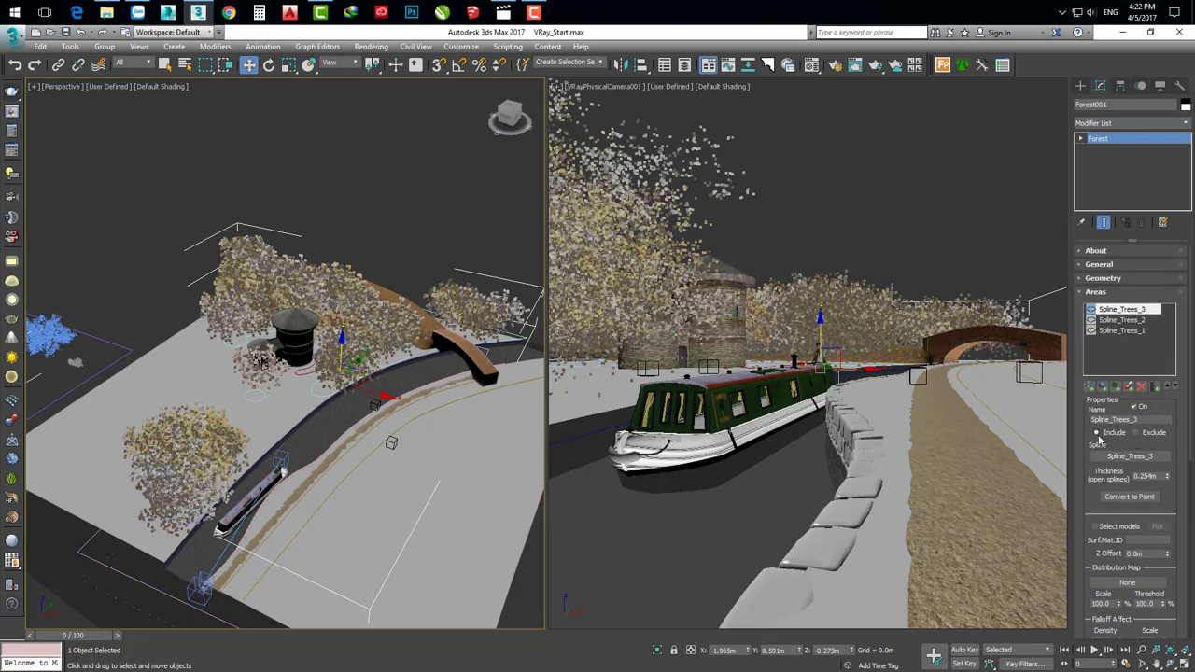
{"action": "middle_click_drag", "start_coordinate": [314, 373], "coordinate": [235, 390], "text": "alt"}
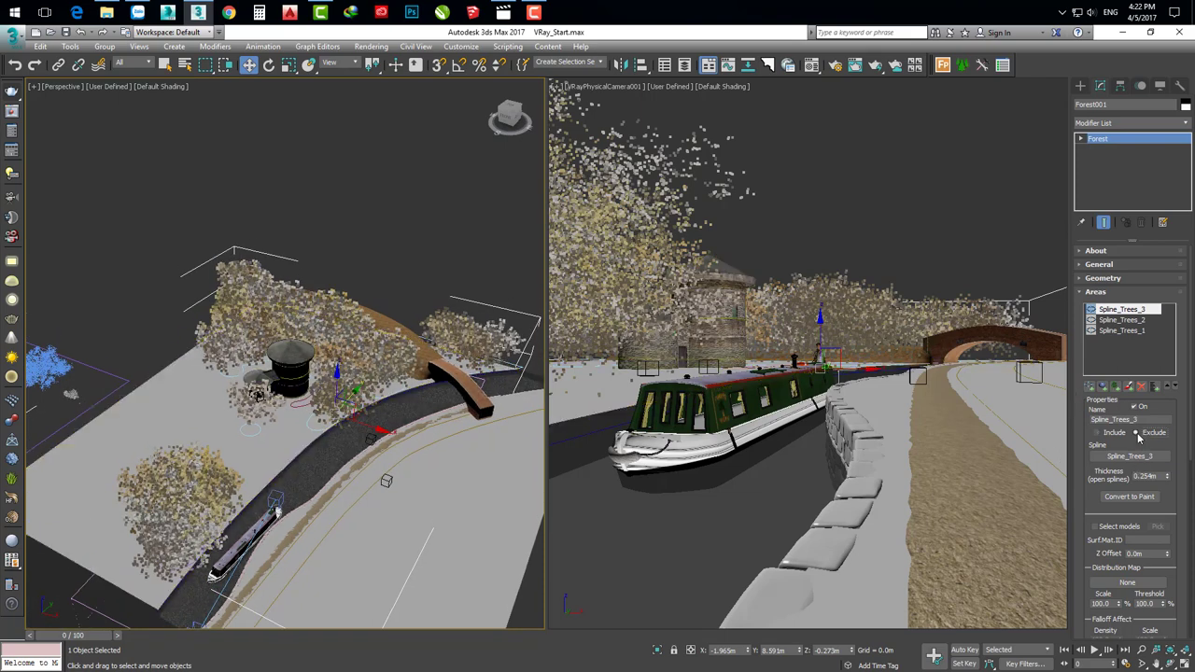
{"action": "left_click", "coordinate": [1135, 432]}
{"action": "middle_click_drag", "start_coordinate": [308, 439], "coordinate": [235, 482], "text": "alt"}
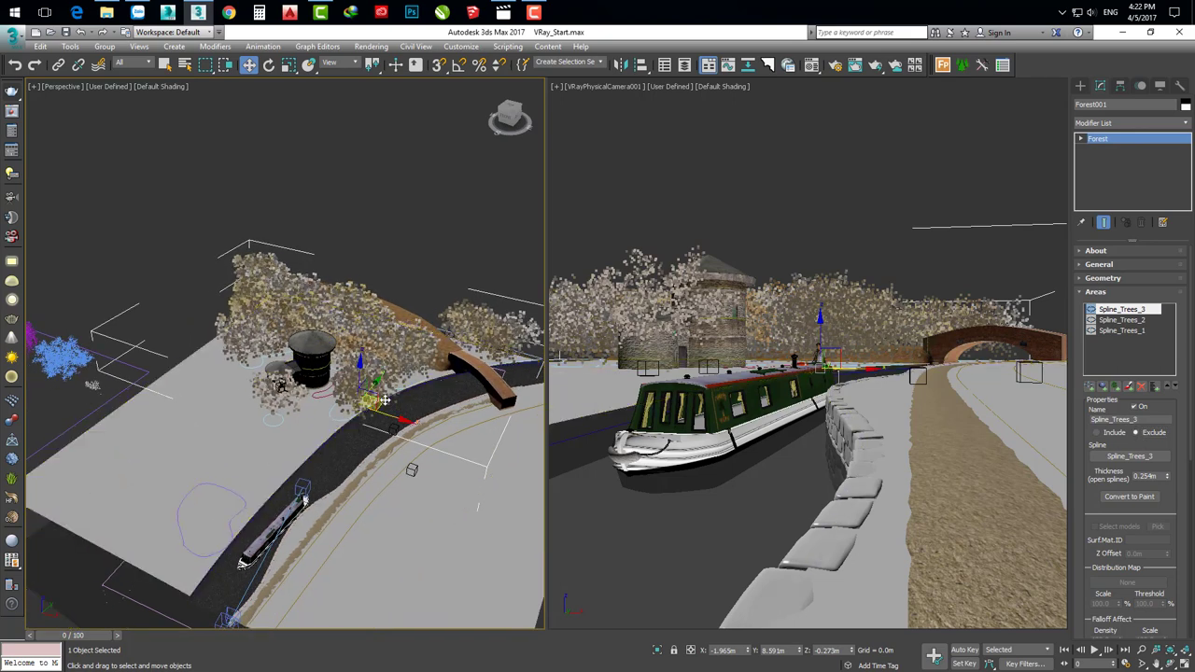
{"action": "mouse_move", "coordinate": [382, 400]}
{"action": "left_mouse_down"}
{"action": "mouse_move", "coordinate": [387, 390]}
{"action": "mouse_move", "coordinate": [385, 401]}
{"action": "left_mouse_up"}
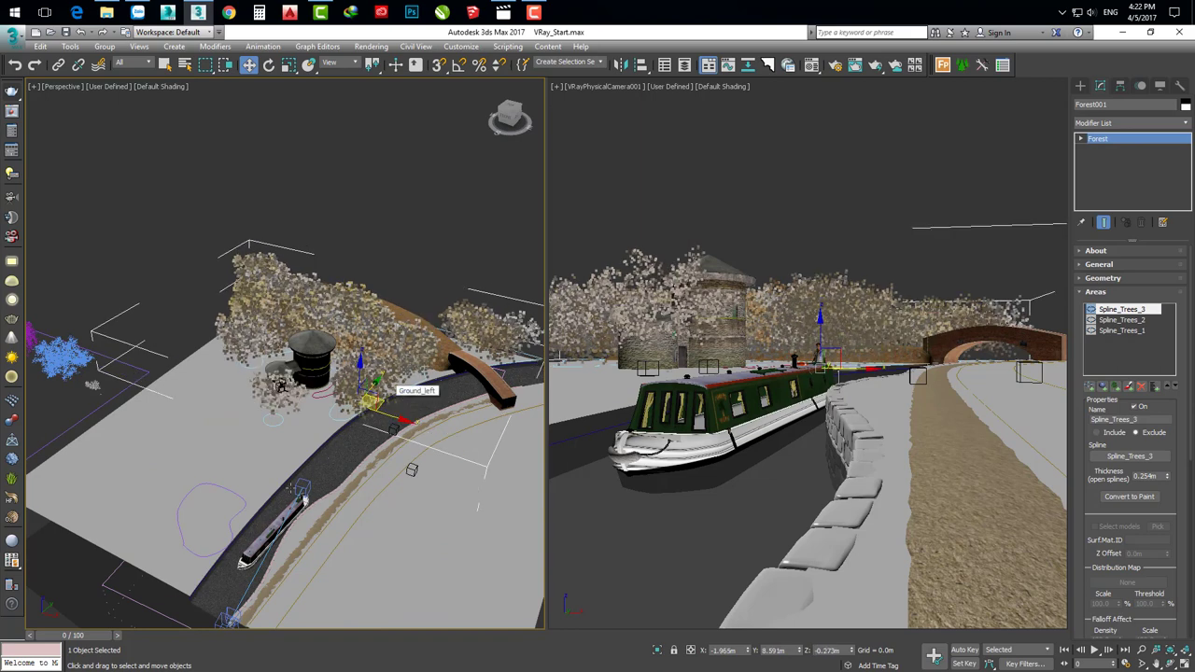
Test the Spline_Trees_3 circle in other spots, undo it back beside the boat, then reselect Forest001.
{"action": "left_click", "coordinate": [239, 496]}
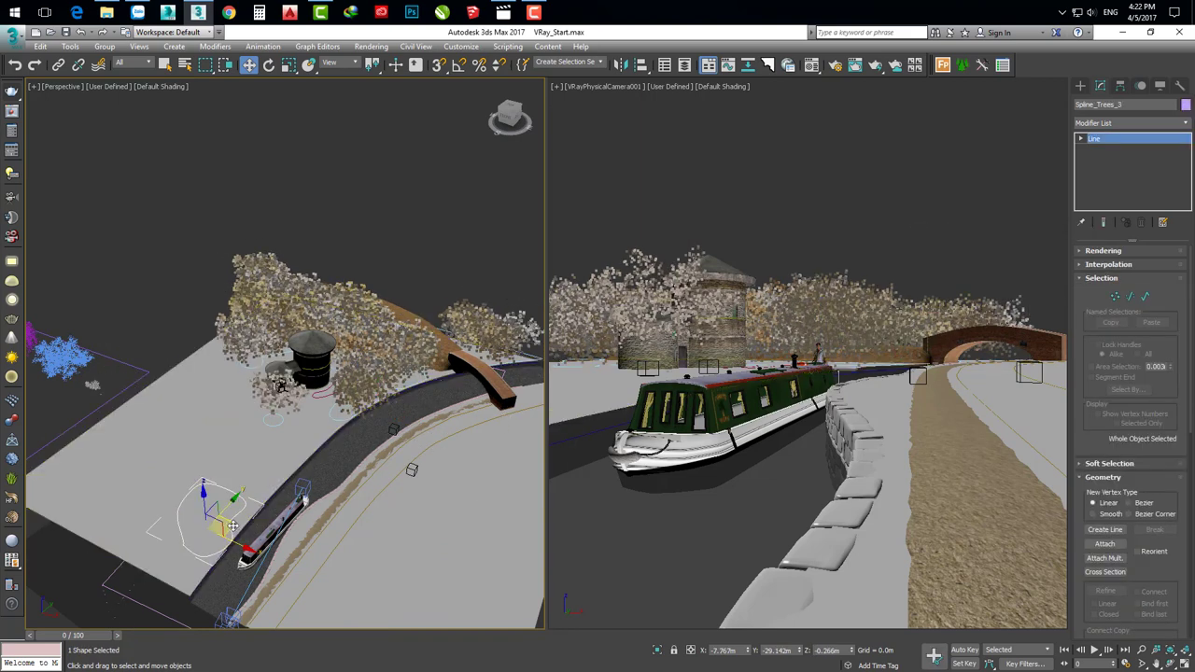
{"action": "mouse_move", "coordinate": [232, 525]}
{"action": "left_mouse_down"}
{"action": "mouse_move", "coordinate": [392, 374]}
{"action": "mouse_move", "coordinate": [304, 360]}
{"action": "mouse_move", "coordinate": [297, 343]}
{"action": "left_mouse_up"}
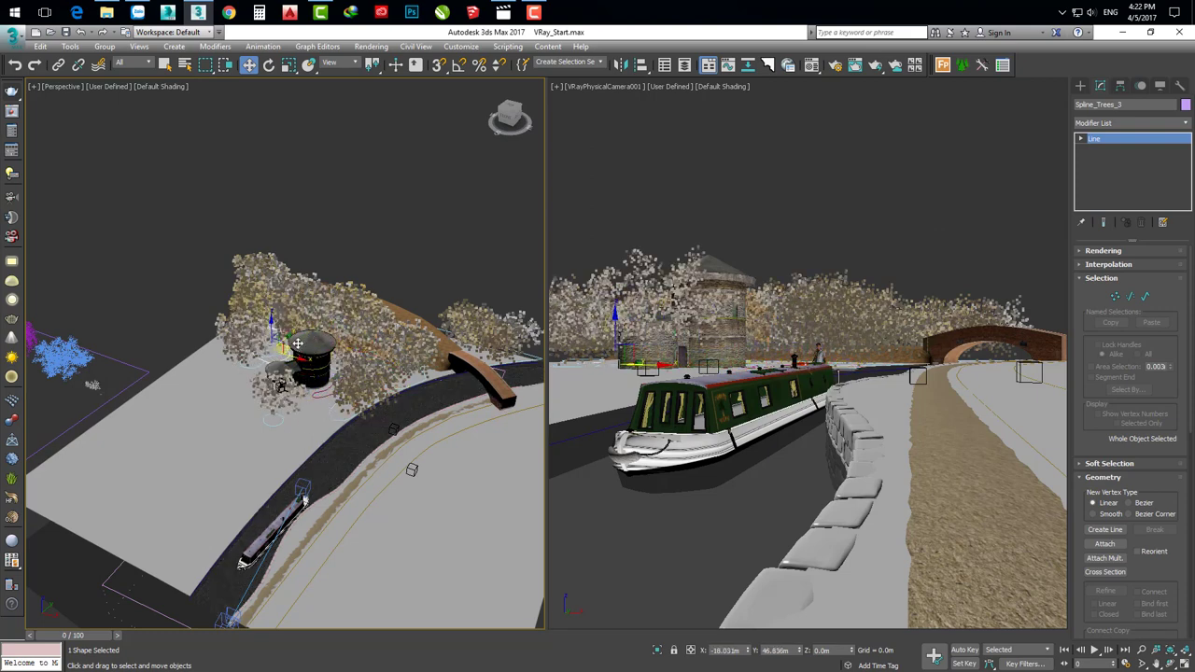
{"action": "mouse_move", "coordinate": [297, 344]}
{"action": "left_mouse_down"}
{"action": "mouse_move", "coordinate": [344, 348]}
{"action": "mouse_move", "coordinate": [328, 395]}
{"action": "mouse_move", "coordinate": [241, 504]}
{"action": "mouse_move", "coordinate": [227, 494]}
{"action": "mouse_move", "coordinate": [222, 519]}
{"action": "left_mouse_up"}
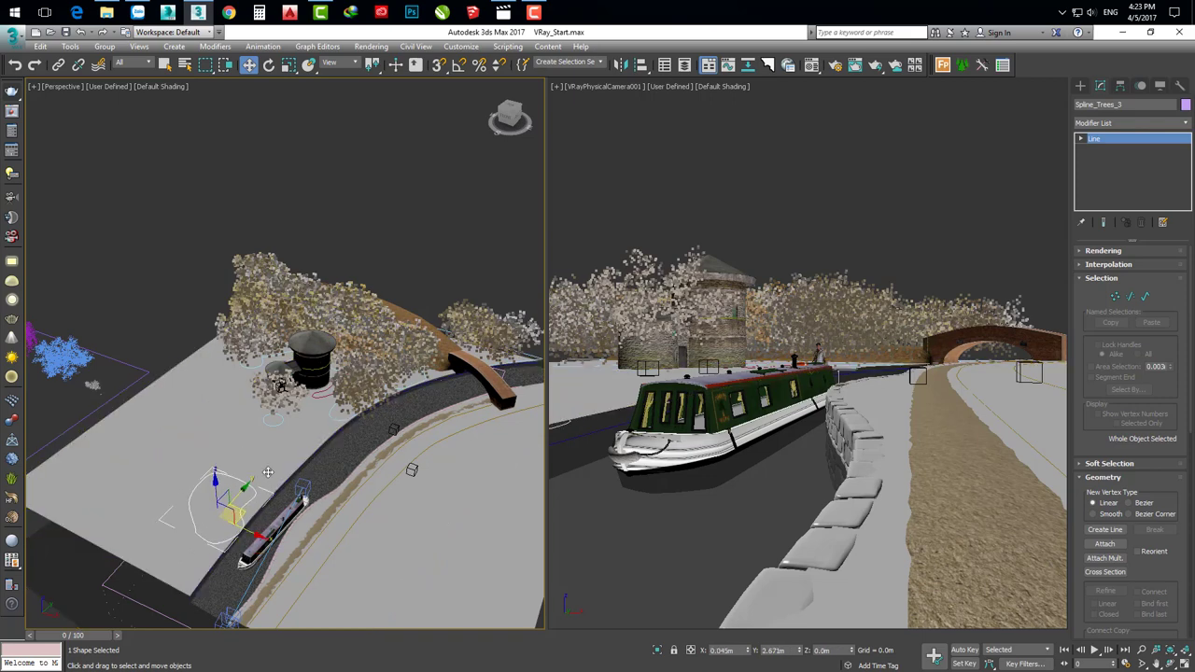
{"action": "left_click_drag", "start_coordinate": [215, 547], "coordinate": [378, 363]}
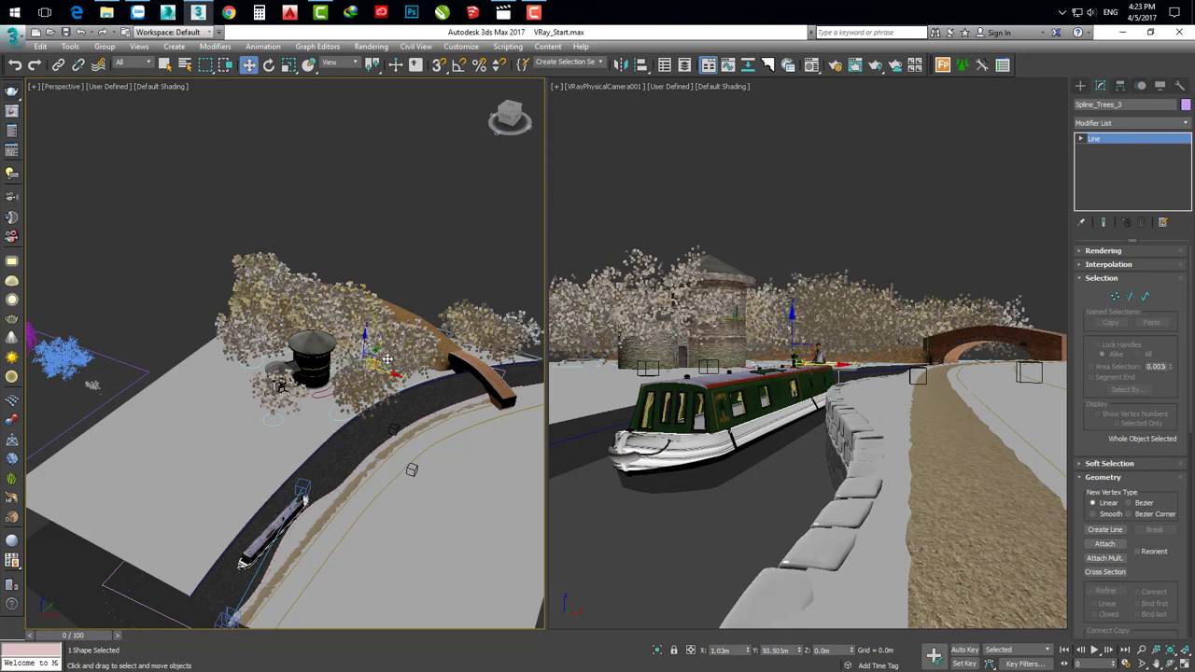
{"action": "key", "text": "ctrl+z"}
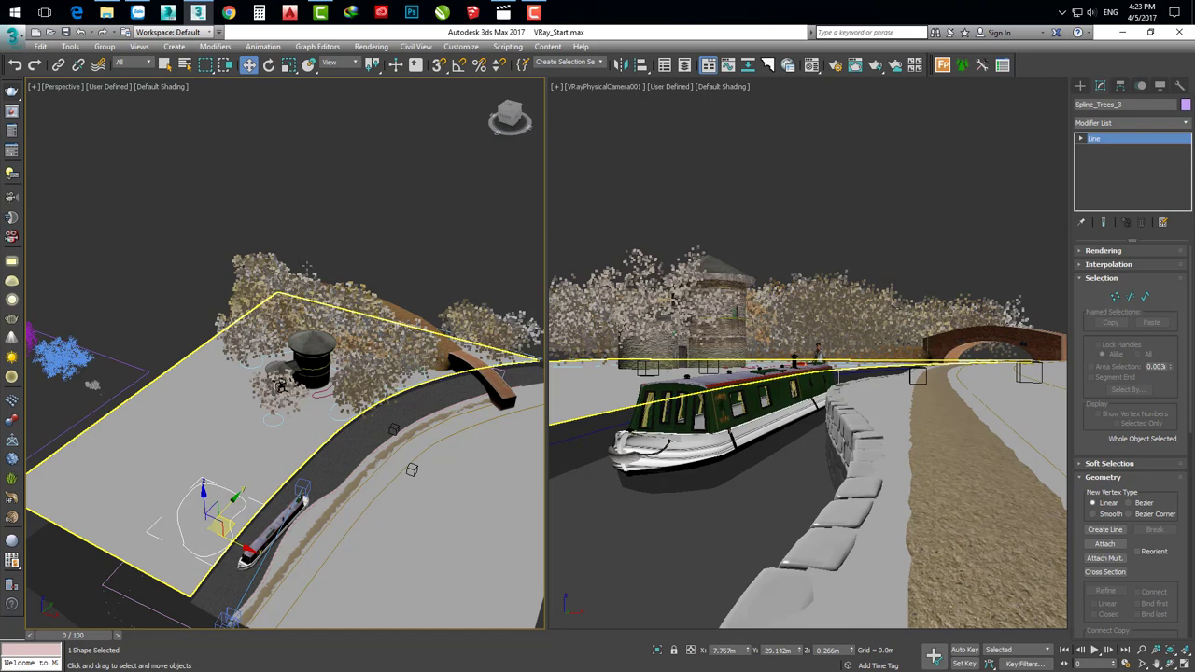
{"action": "left_click", "coordinate": [980, 318]}
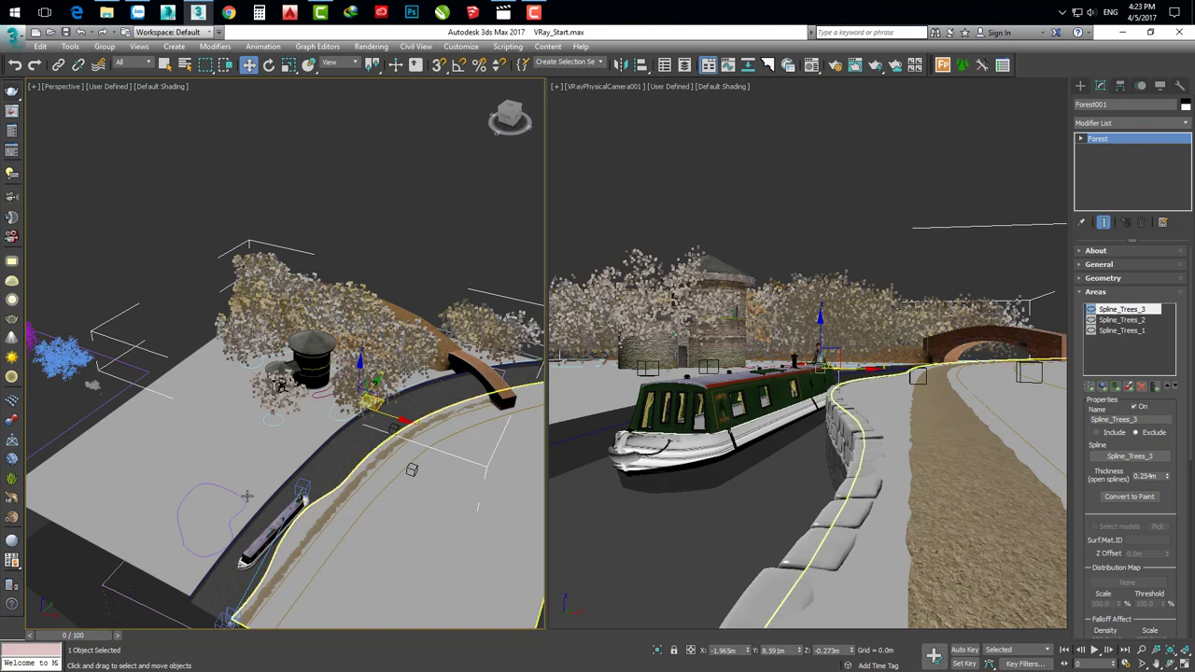
Set Spline_Trees_3 back to Include and try Spline_Trees_2 as an Exclude area.
{"action": "left_click", "coordinate": [1097, 433]}
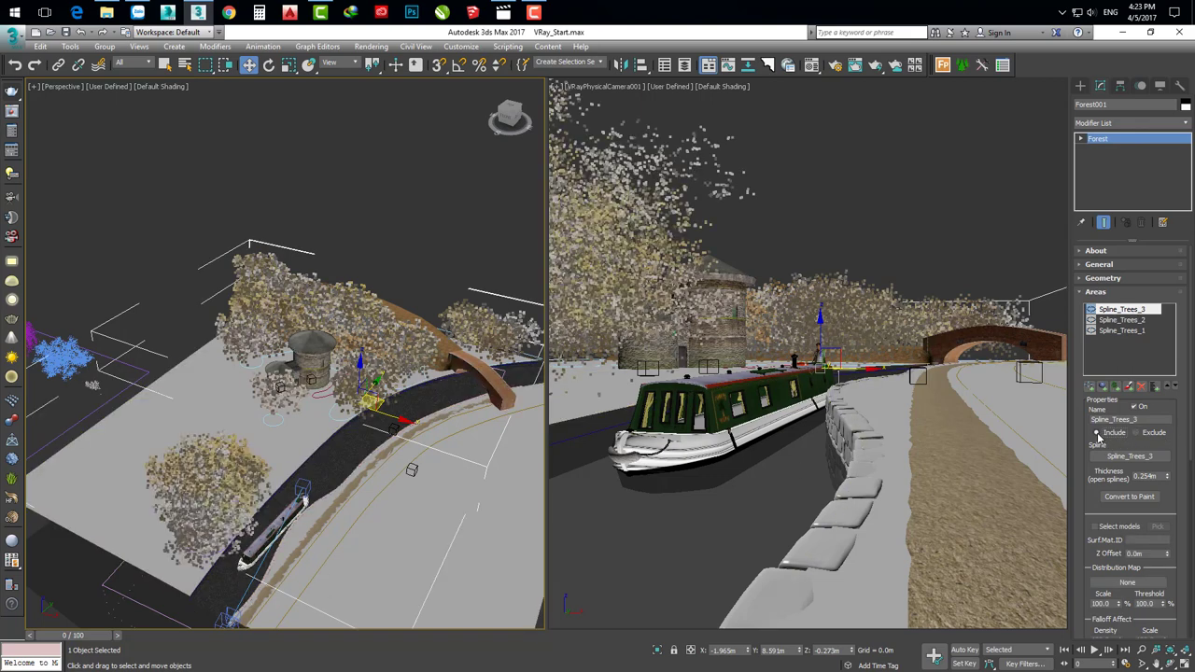
{"action": "left_click", "coordinate": [333, 420]}
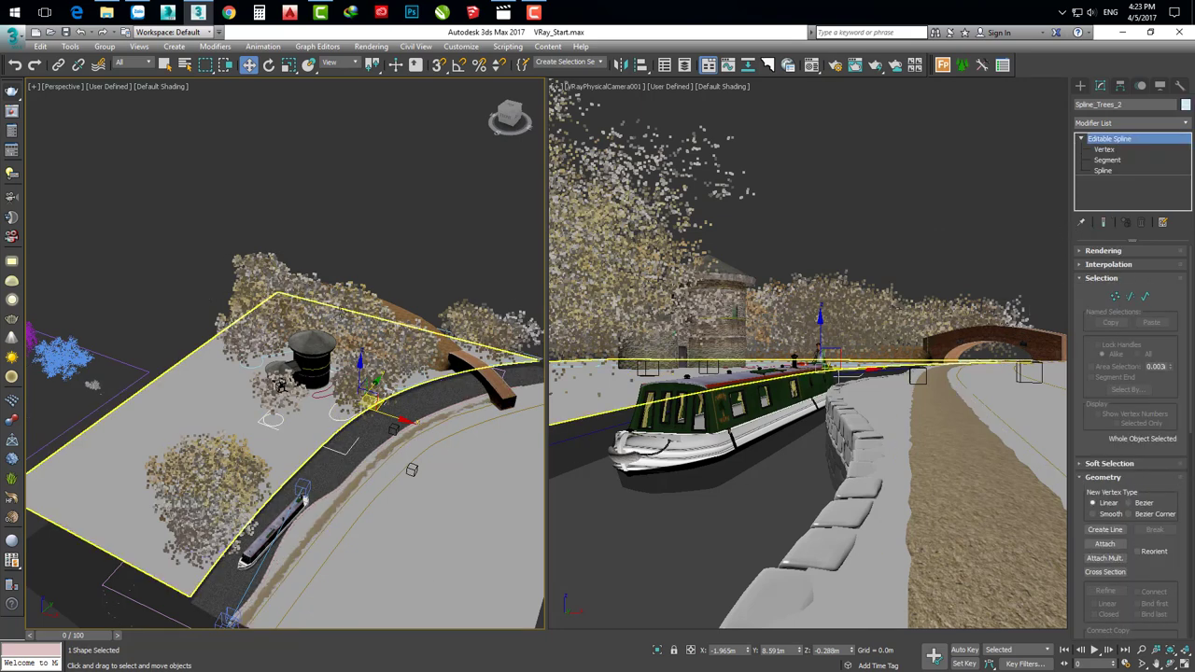
{"action": "left_click", "coordinate": [248, 266]}
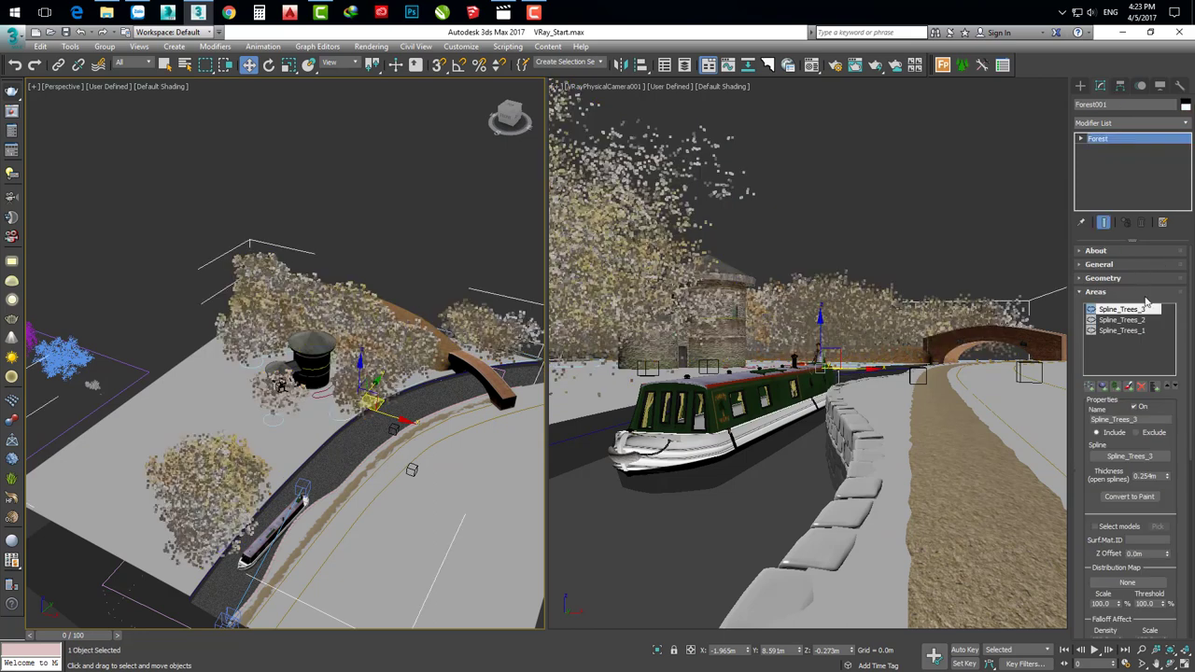
{"action": "left_click", "coordinate": [1140, 320]}
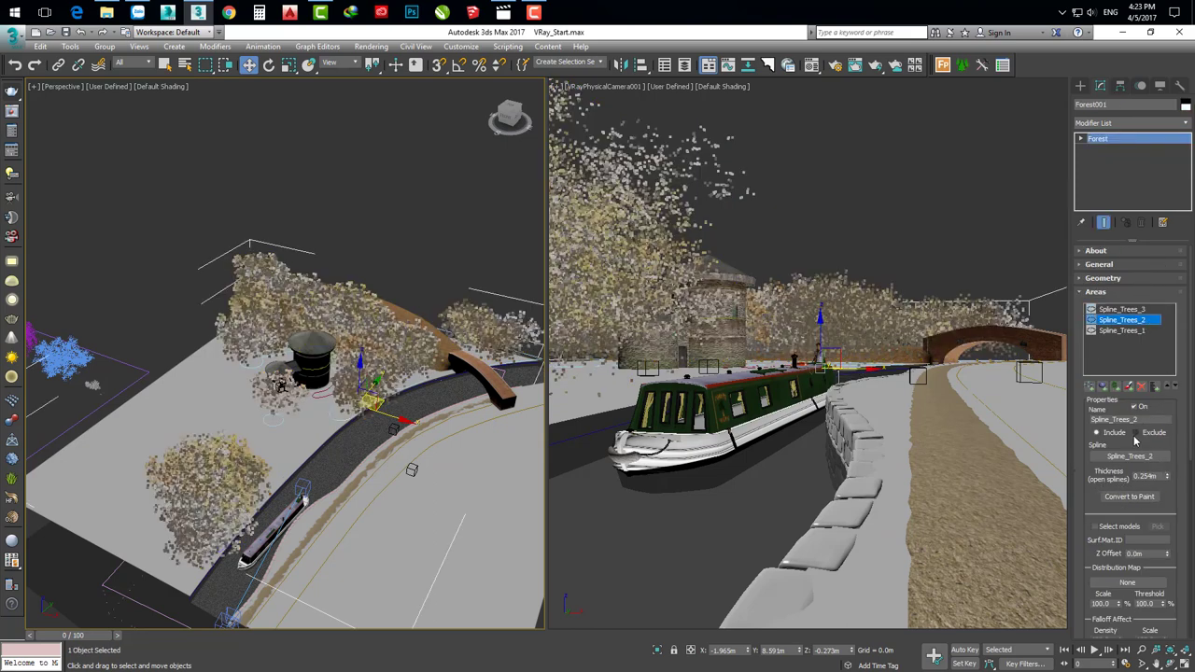
{"action": "left_click", "coordinate": [1135, 434]}
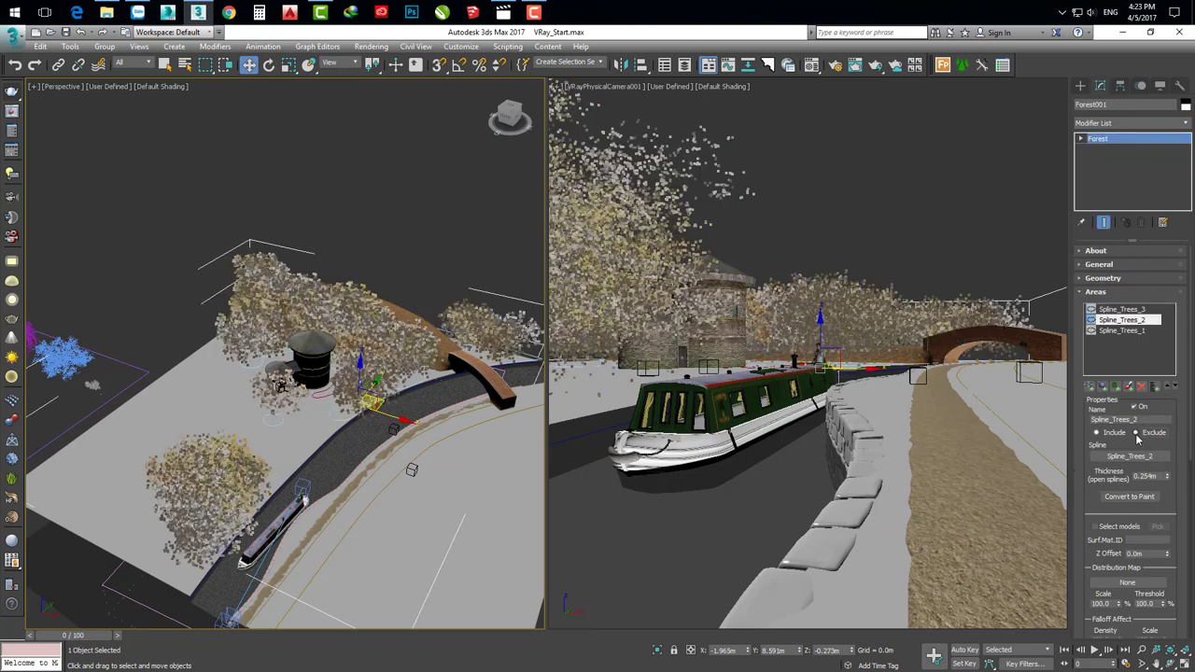
{"action": "mouse_move", "coordinate": [381, 396]}
{"action": "left_mouse_down"}
{"action": "mouse_move", "coordinate": [394, 368]}
{"action": "mouse_move", "coordinate": [336, 419]}
{"action": "mouse_move", "coordinate": [370, 383]}
{"action": "mouse_move", "coordinate": [382, 343]}
{"action": "mouse_move", "coordinate": [409, 325]}
{"action": "mouse_move", "coordinate": [381, 351]}
{"action": "mouse_move", "coordinate": [276, 343]}
{"action": "mouse_move", "coordinate": [363, 341]}
{"action": "mouse_move", "coordinate": [385, 399]}
{"action": "left_mouse_up"}
Return Spline_Trees_2 to Include and make the camera viewport active.
{"action": "left_click", "coordinate": [377, 403]}
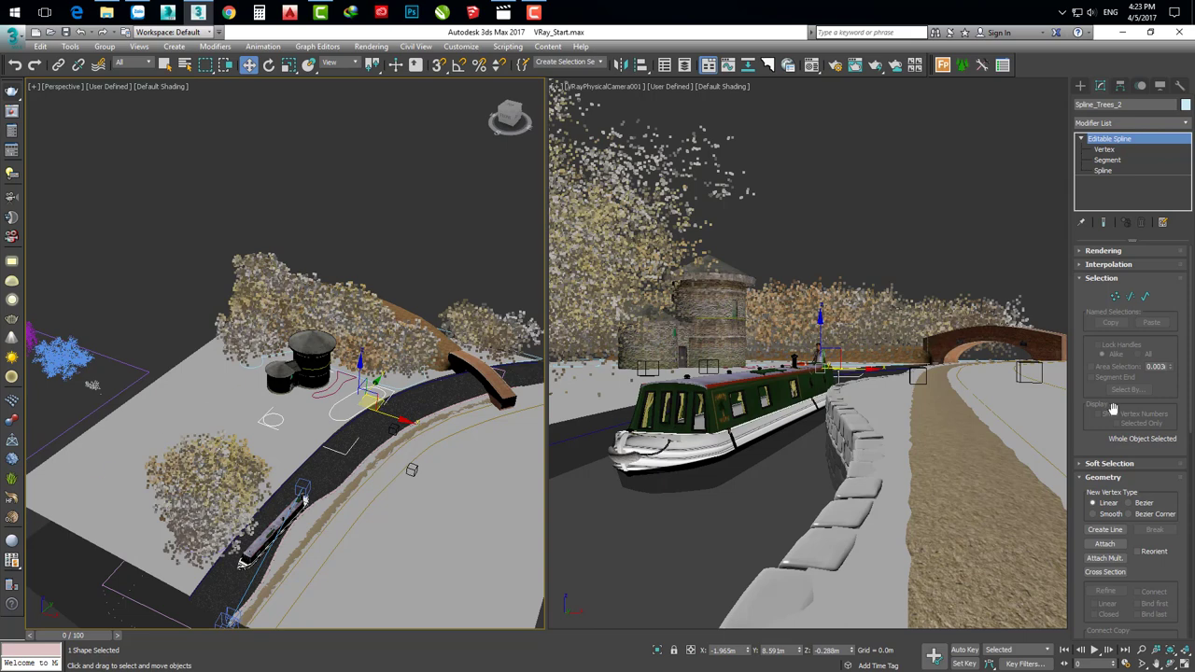
{"action": "left_click", "coordinate": [238, 289]}
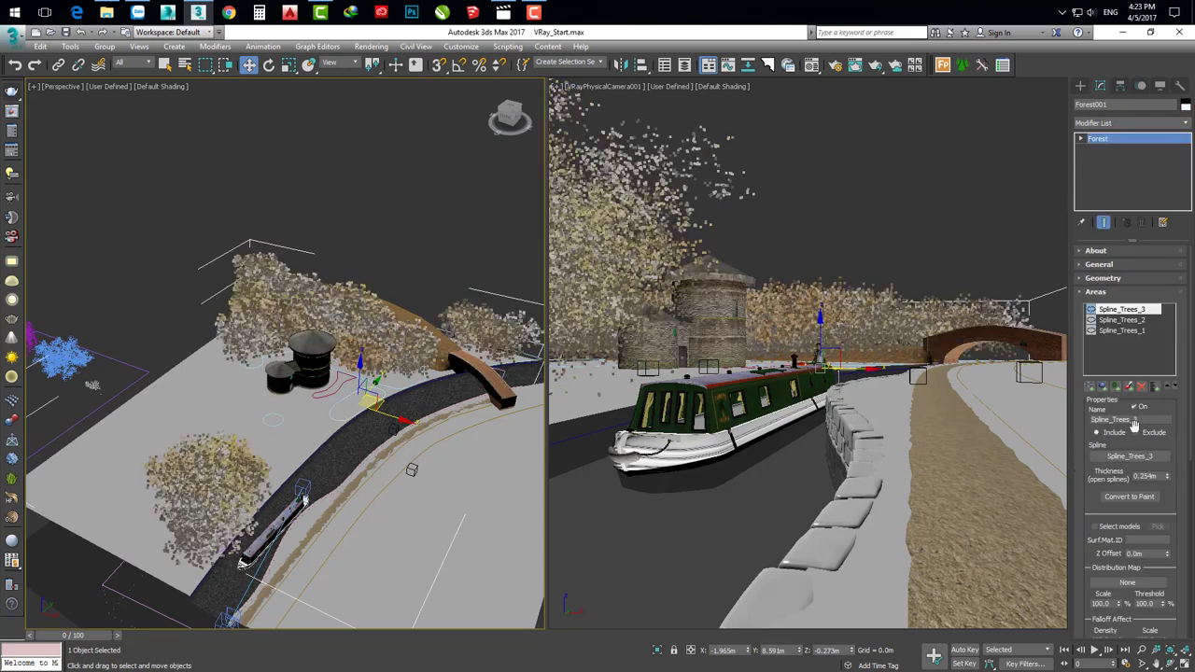
{"action": "left_click", "coordinate": [1123, 321]}
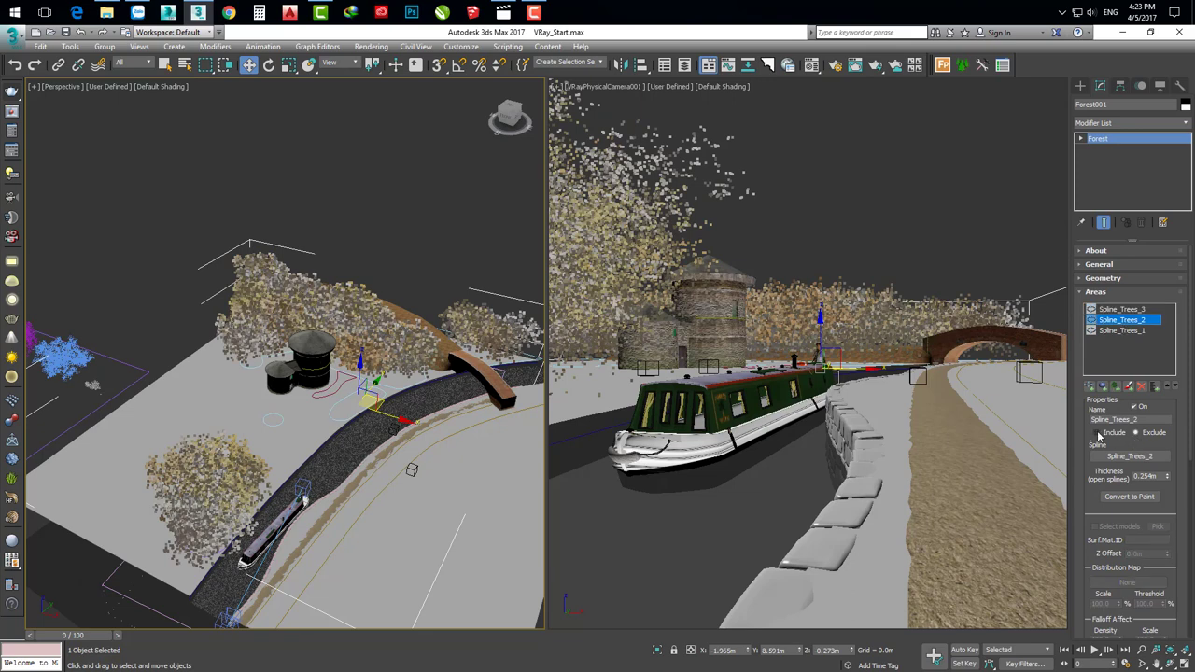
{"action": "left_click", "coordinate": [1097, 433]}
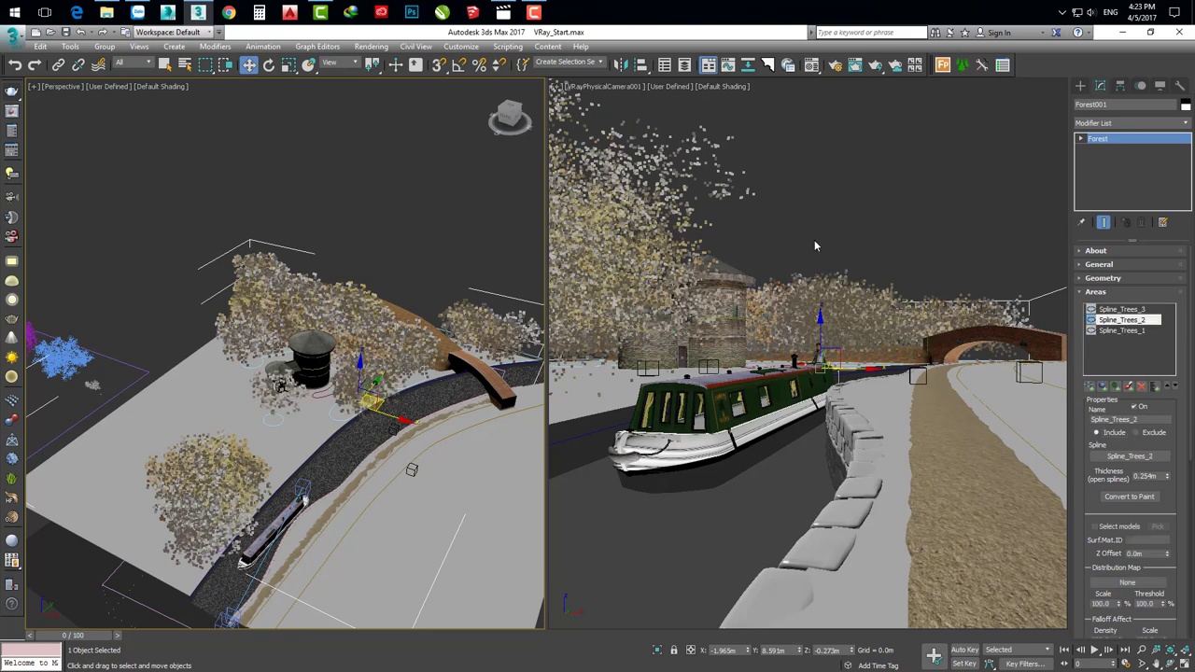
{"action": "left_click", "coordinate": [810, 320]}
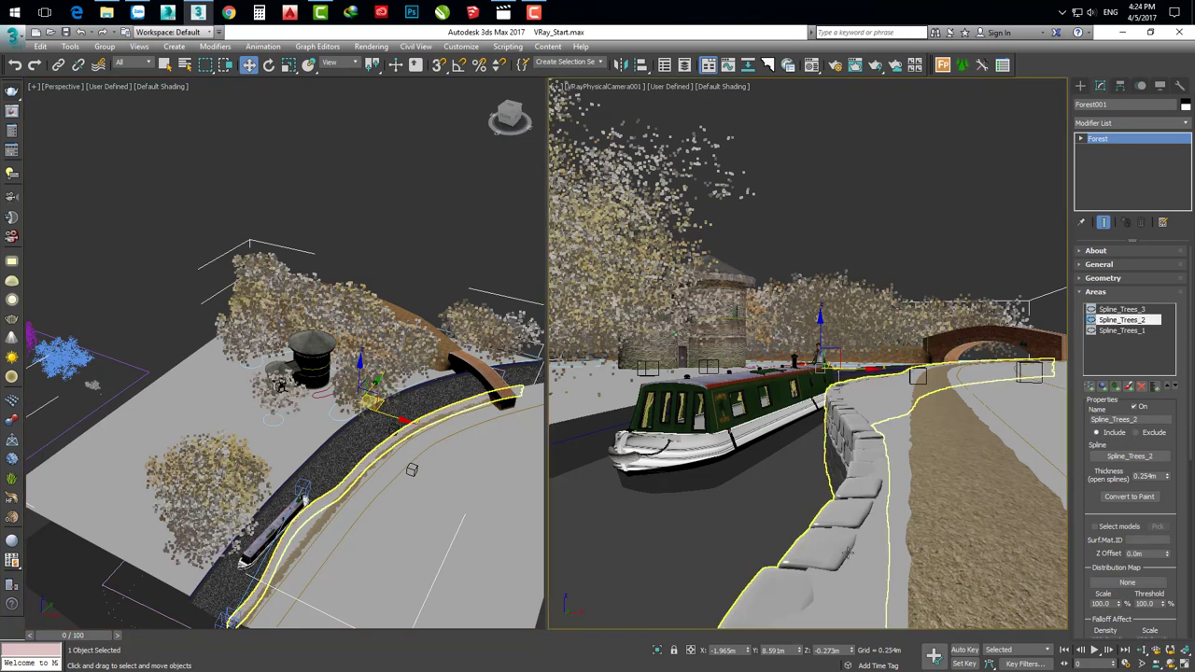
Render the camera view with Shift+Q and show the V-Ray frame buffer's colour corrections.
{"action": "key", "text": "shift+q"}
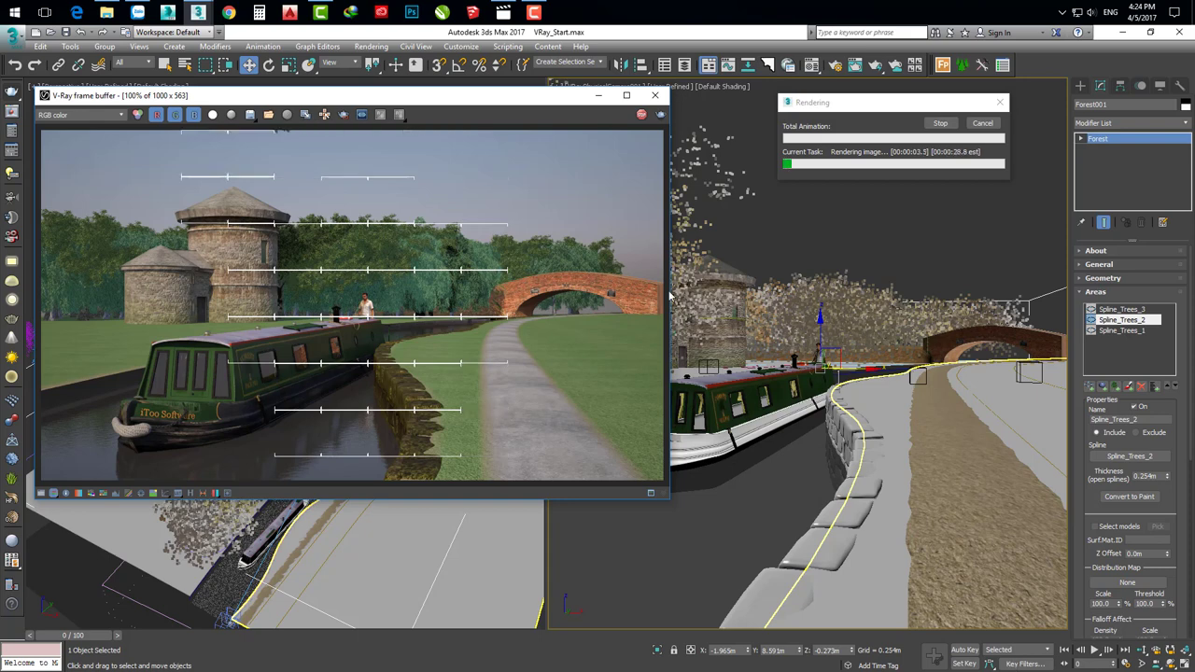
{"action": "left_click_drag", "start_coordinate": [450, 100], "coordinate": [452, 99]}
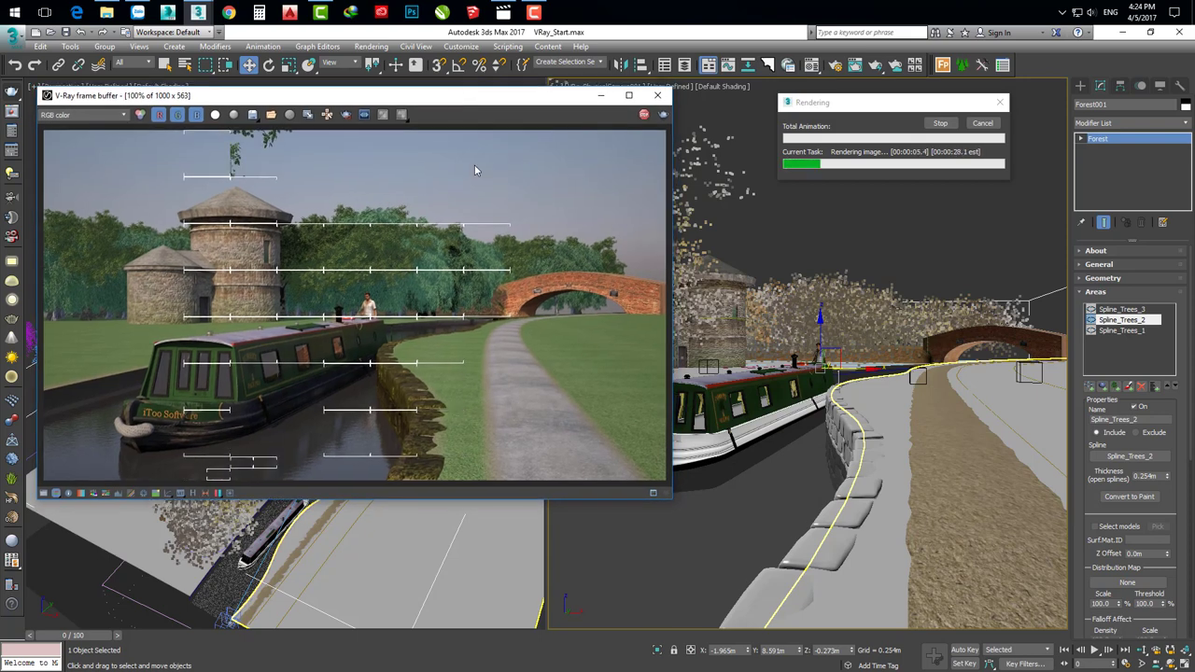
{"action": "left_click", "coordinate": [43, 494]}
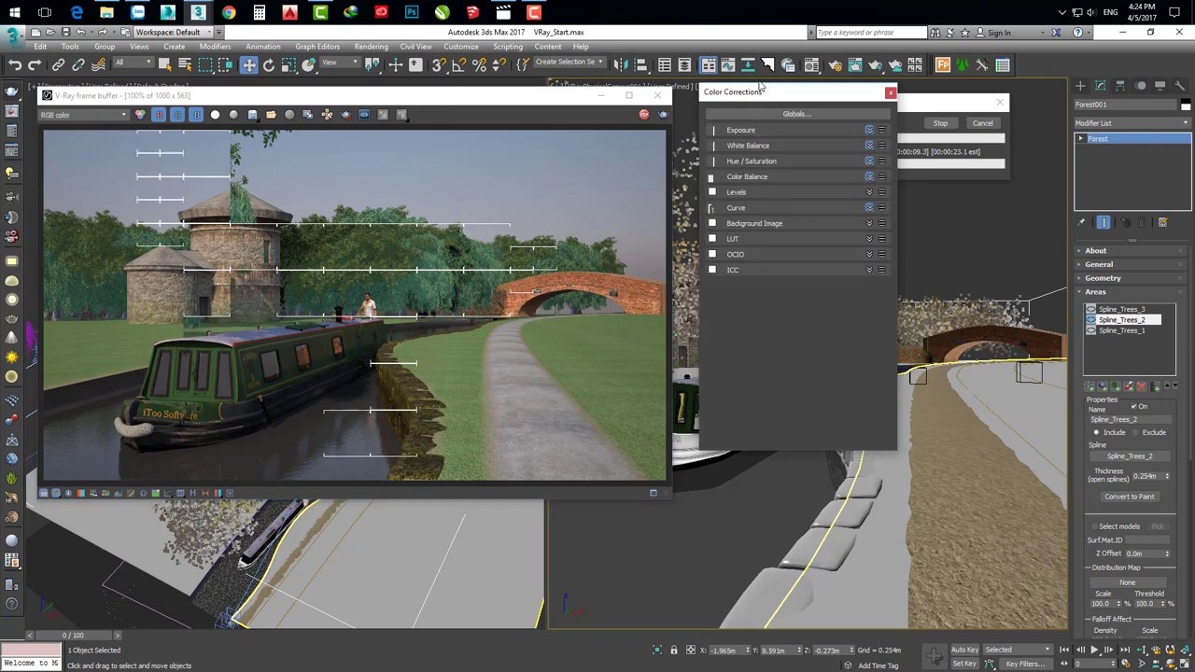
Enable Color Balance at Cyan-Red 0.04, Magenta-Green 0.04 and Yellow-Blue -0.02.
{"action": "left_click_drag", "start_coordinate": [777, 96], "coordinate": [757, 108]}
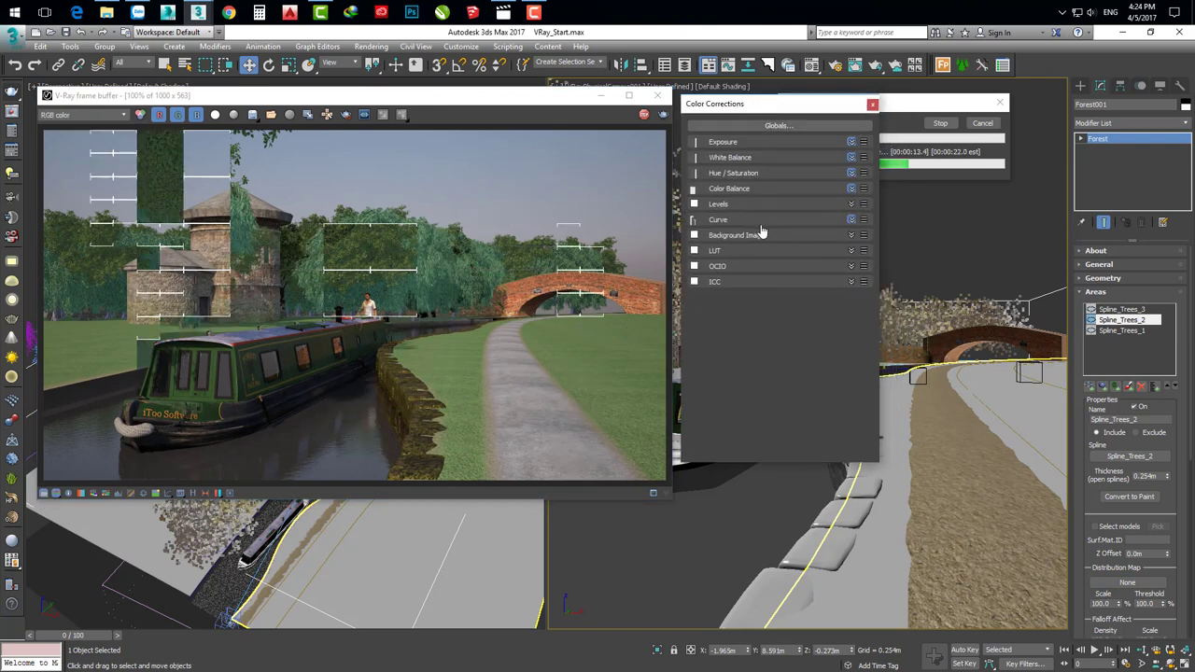
{"action": "left_click", "coordinate": [731, 189]}
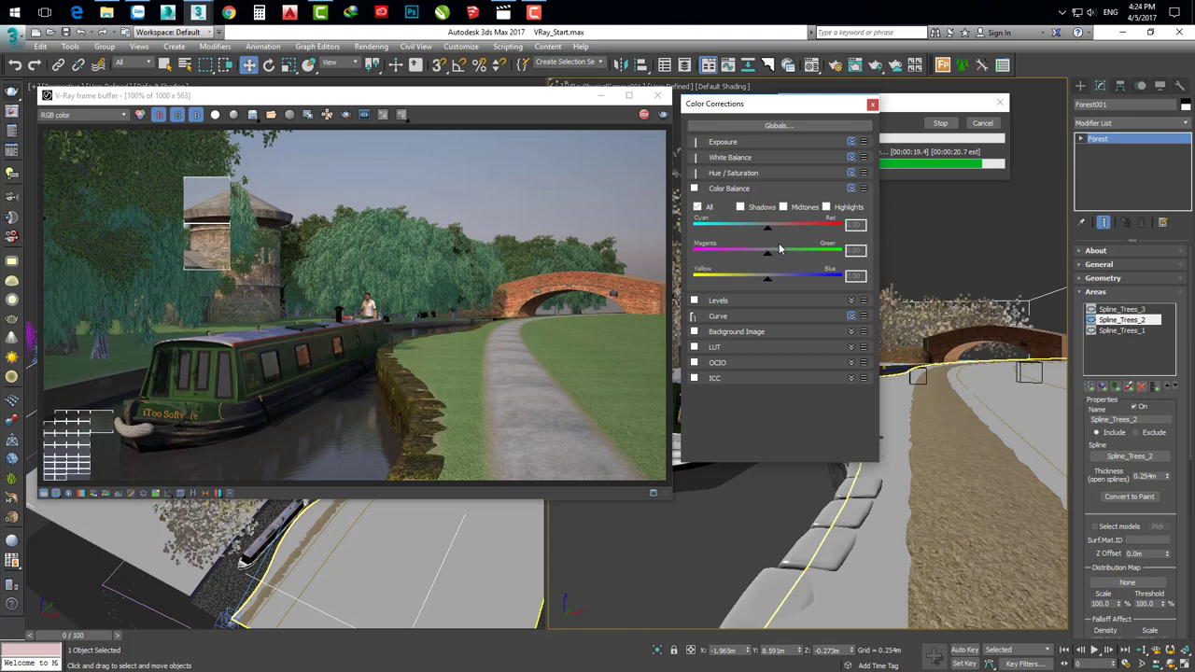
{"action": "left_click", "coordinate": [693, 188]}
{"action": "mouse_move", "coordinate": [767, 232]}
{"action": "left_mouse_down"}
{"action": "mouse_move", "coordinate": [777, 232]}
{"action": "mouse_move", "coordinate": [754, 257]}
{"action": "mouse_move", "coordinate": [777, 258]}
{"action": "mouse_move", "coordinate": [768, 286]}
{"action": "left_mouse_up"}
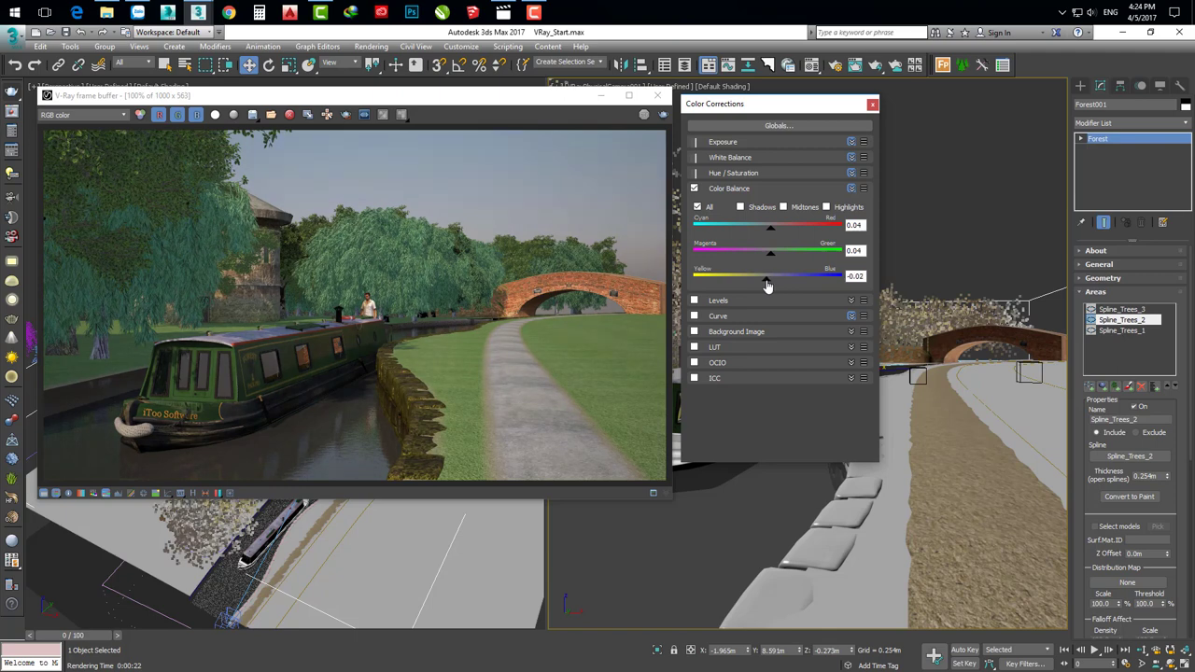
{"action": "left_click_drag", "start_coordinate": [735, 106], "coordinate": [729, 98]}
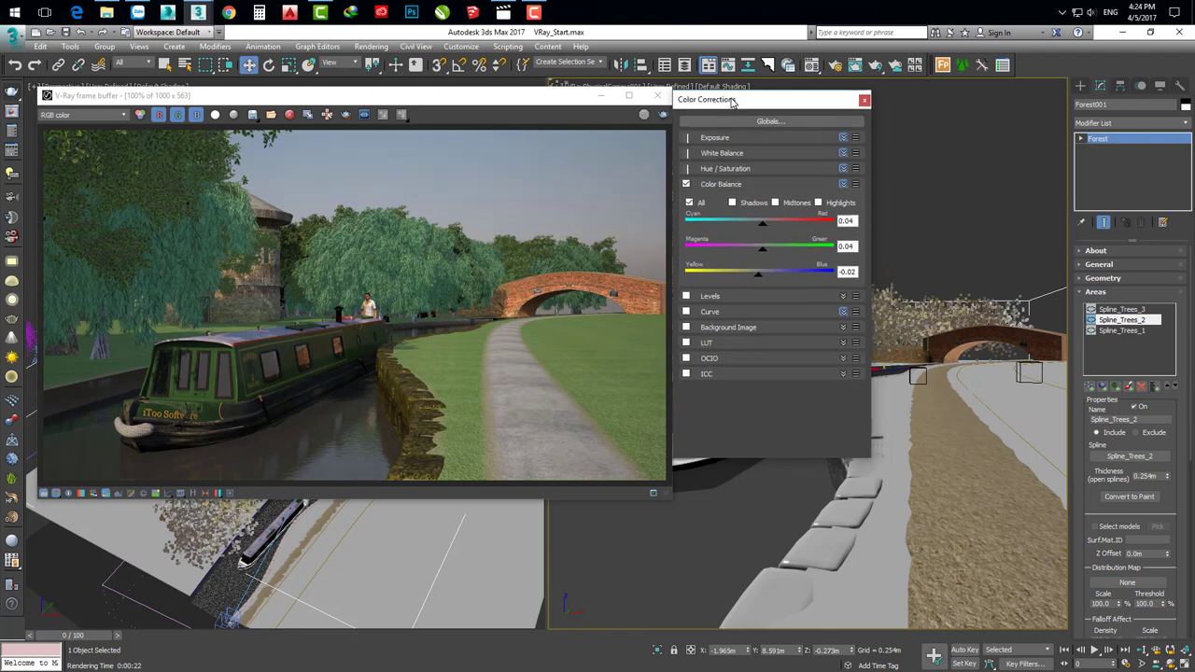
{"action": "left_click", "coordinate": [866, 97]}
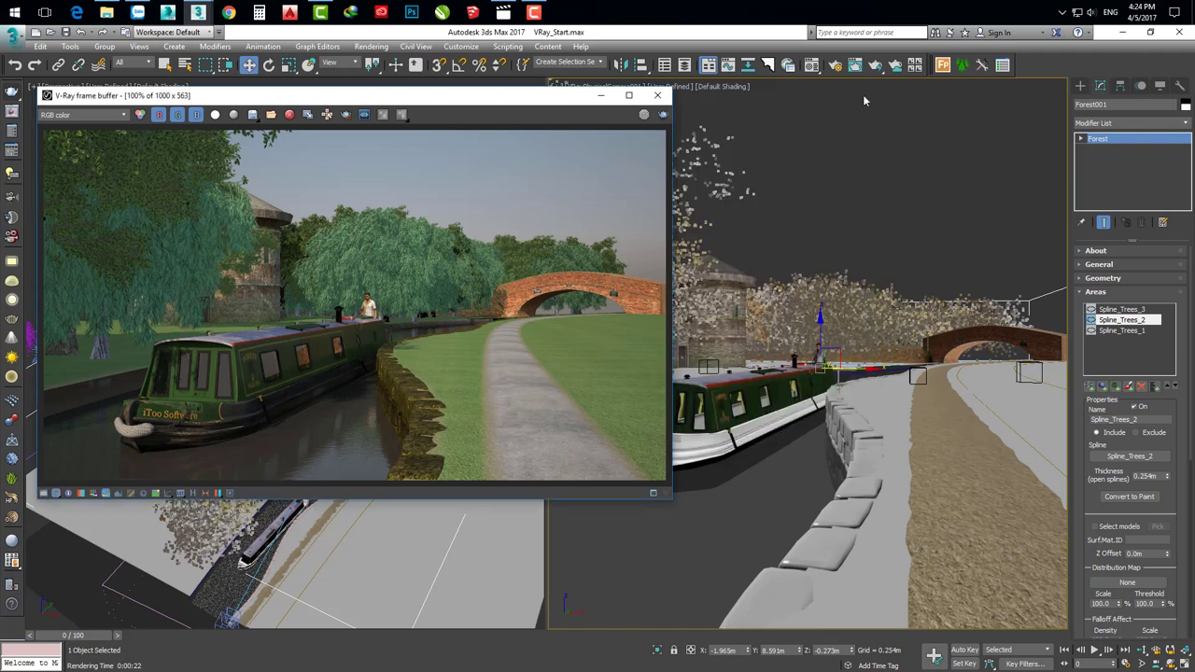